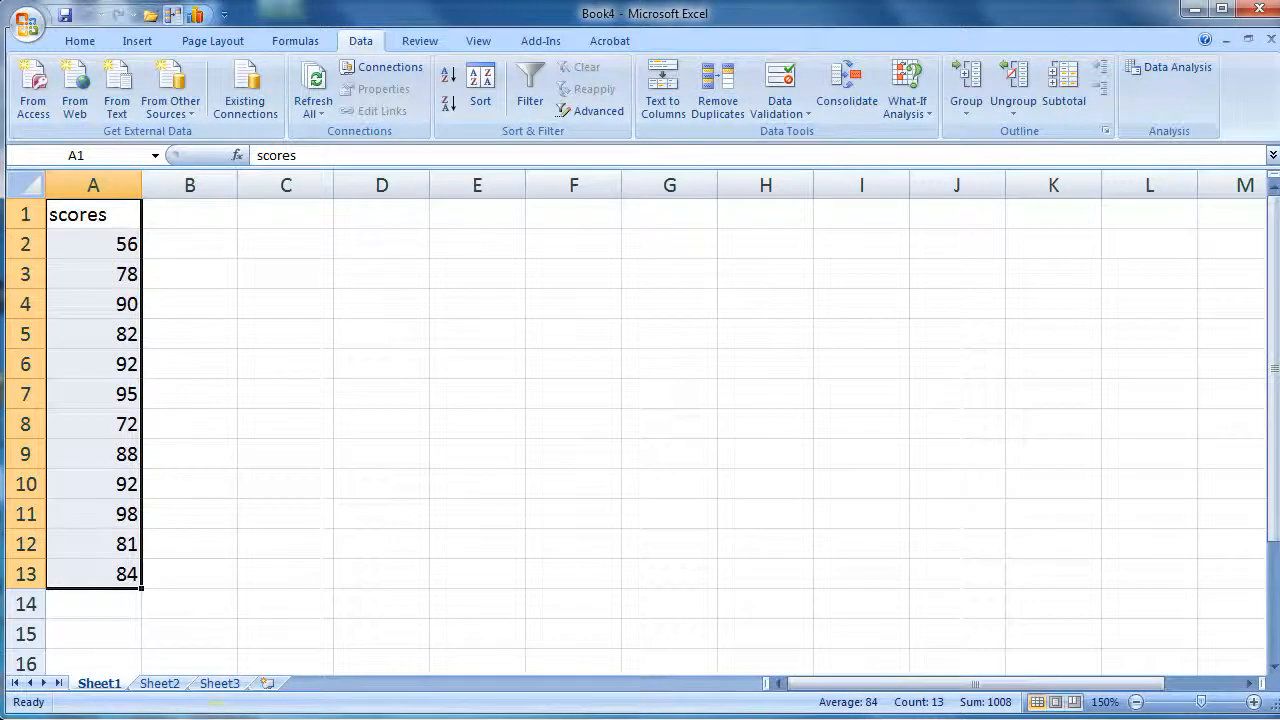
Review the frequency table on Sheet2, then return to the scores on Sheet1
click(172, 685)
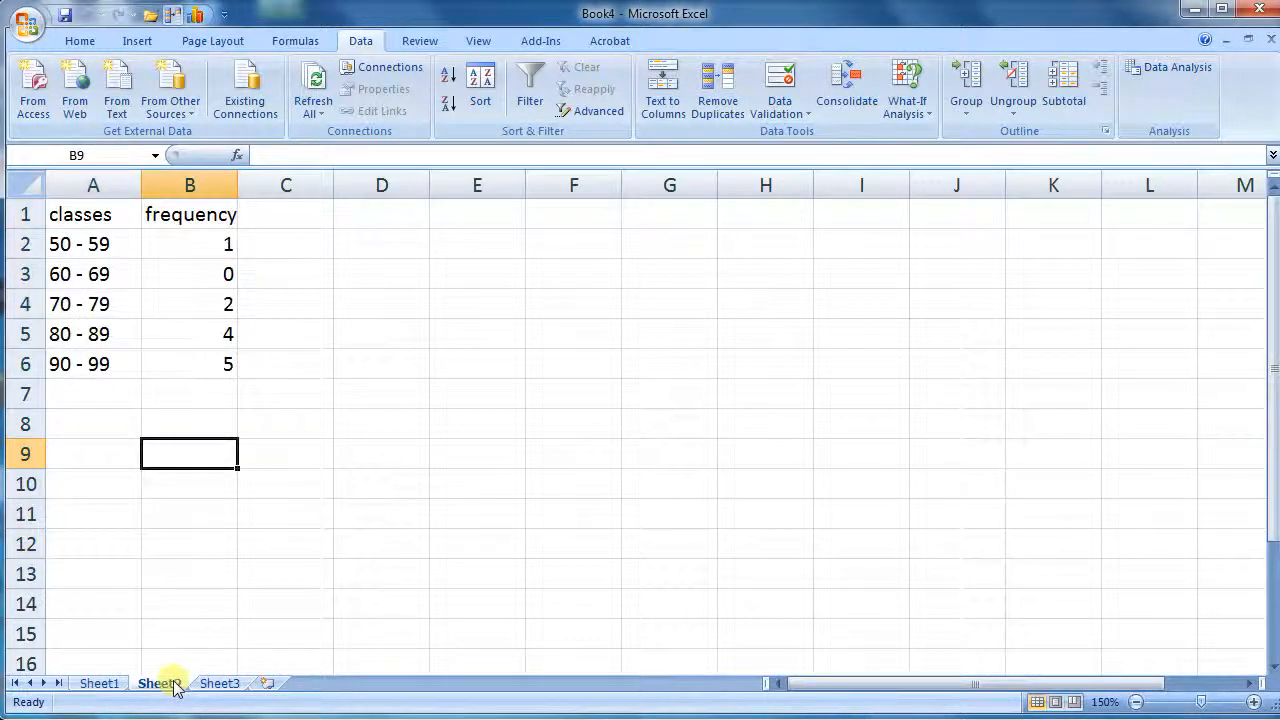
click(99, 684)
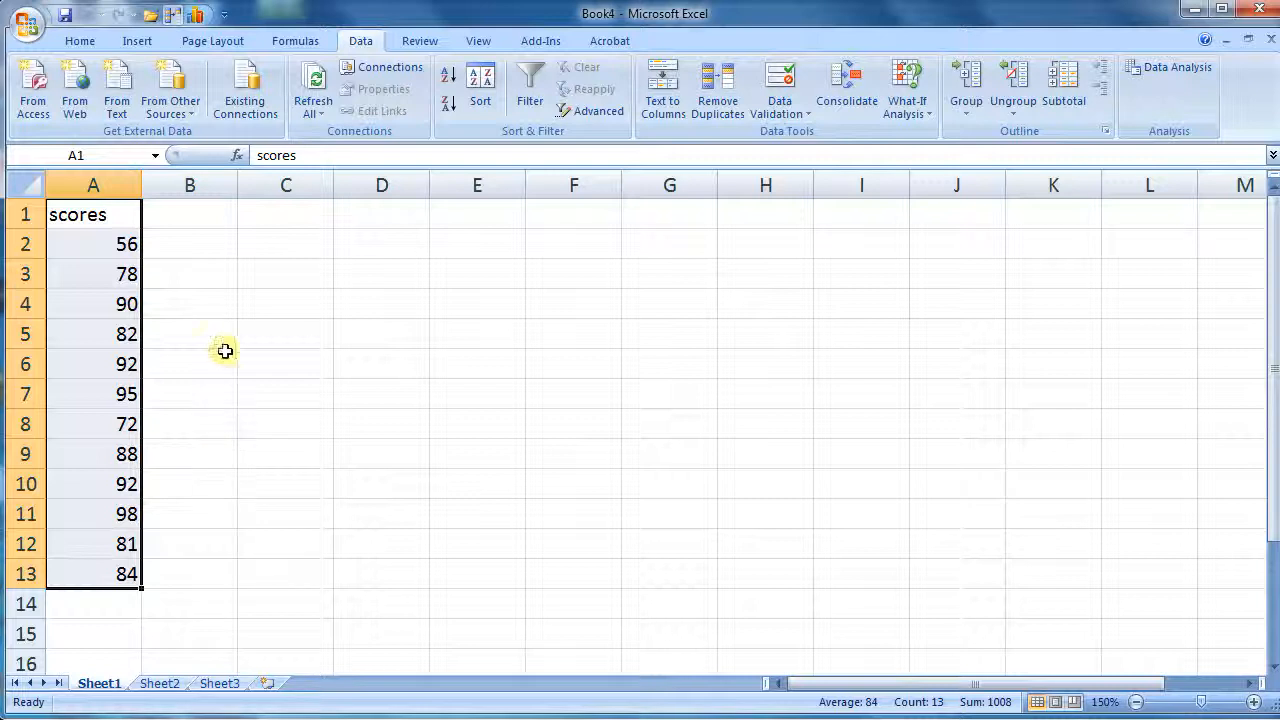
Enter an AVERAGE formula of the scores A2:A13 in A14, then clear that cell
click(184, 603)
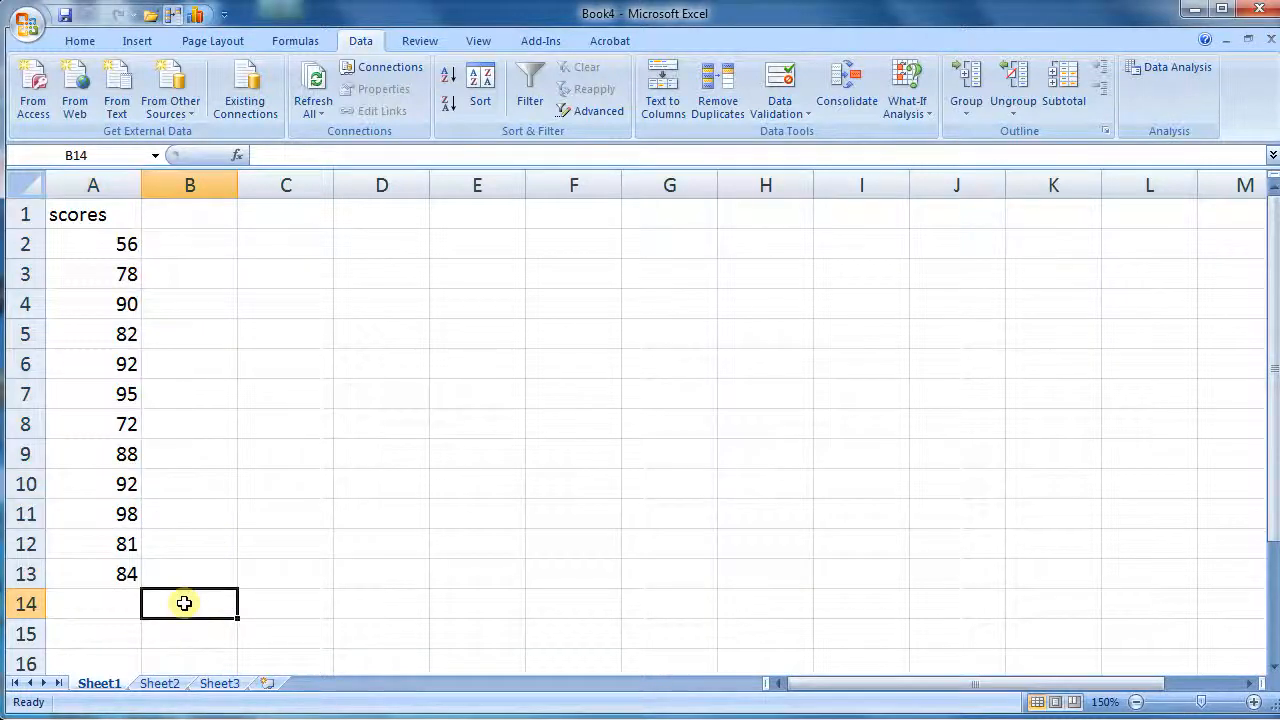
click(134, 604)
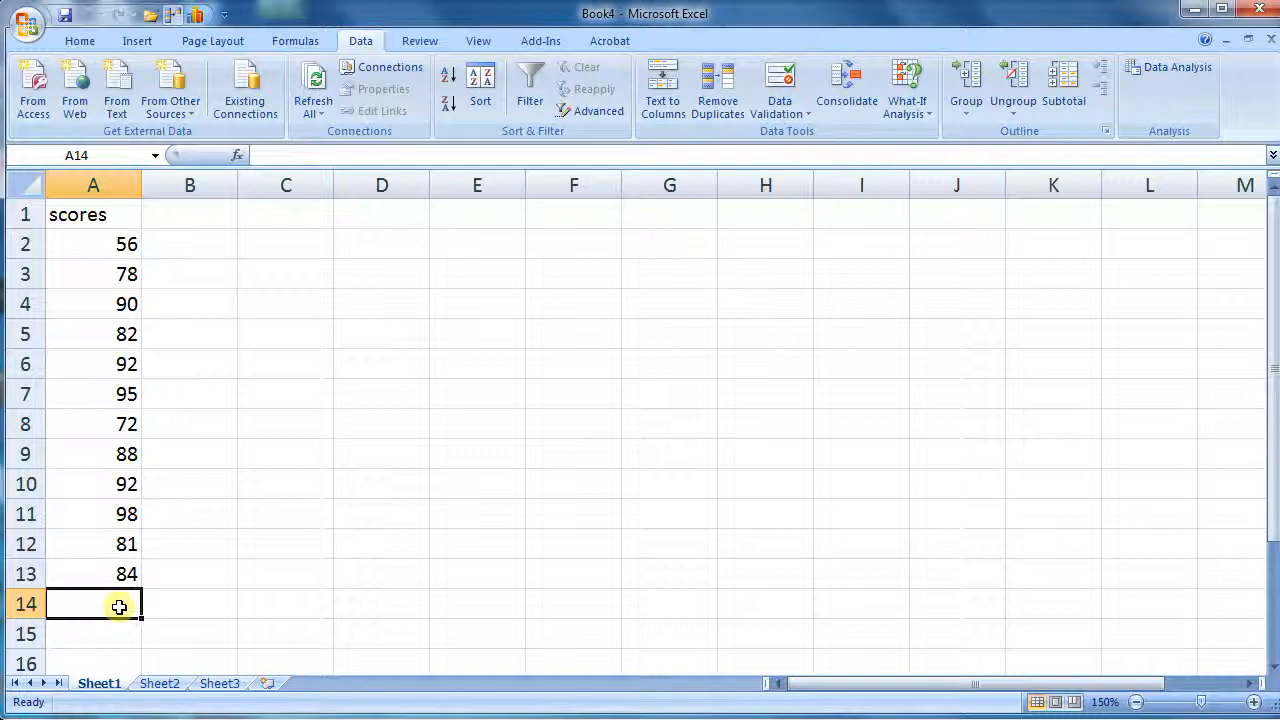
text(=)
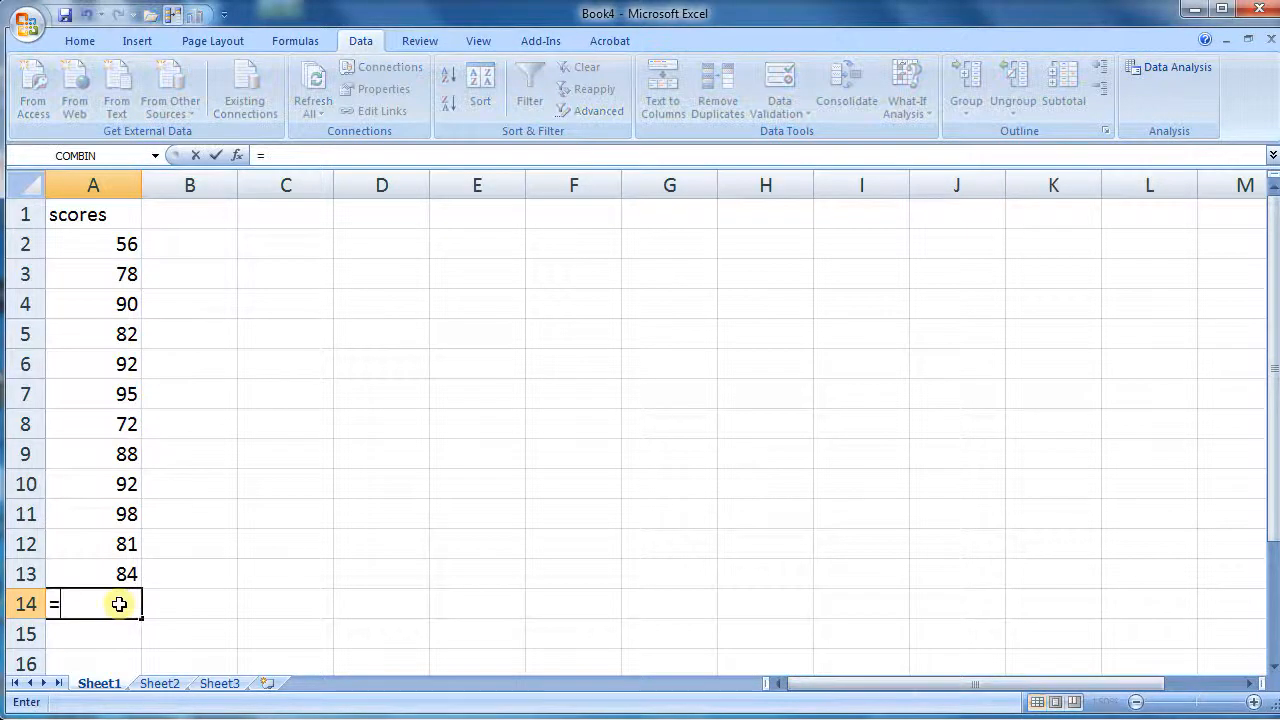
text(averag)
key(BackSpace)
text(age()
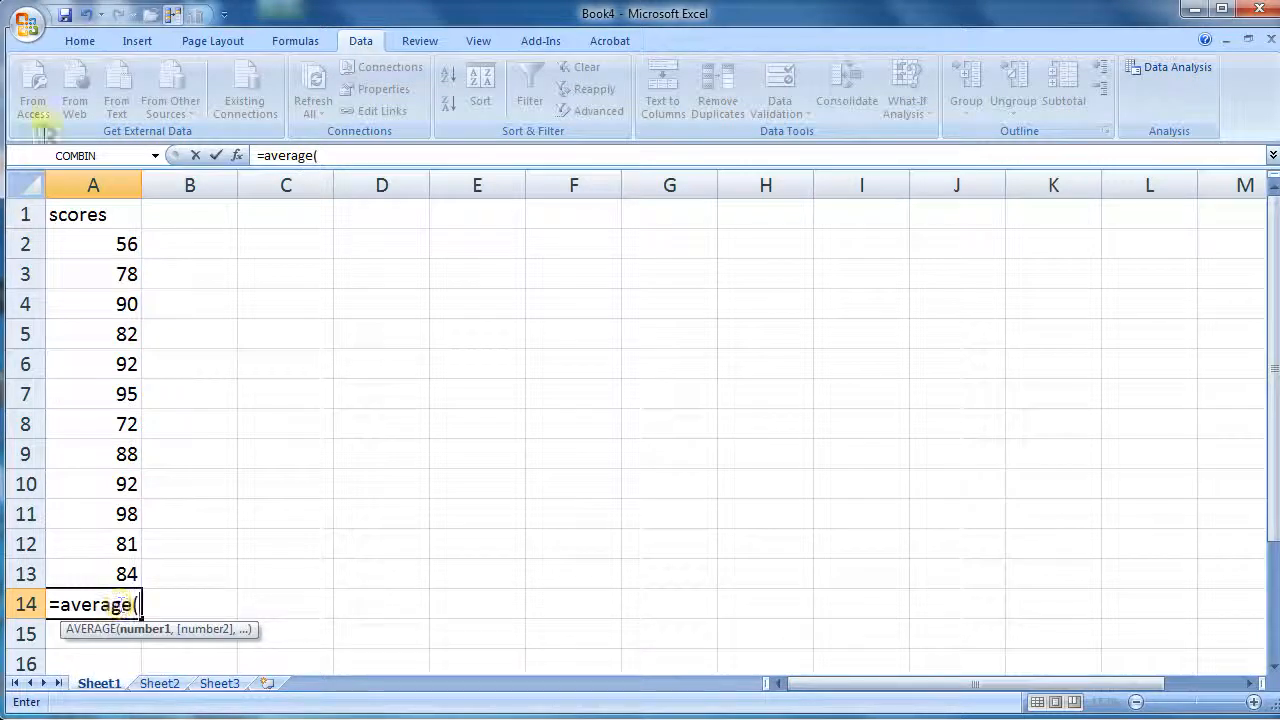
drag(100, 232, 126, 572)
key(Return)
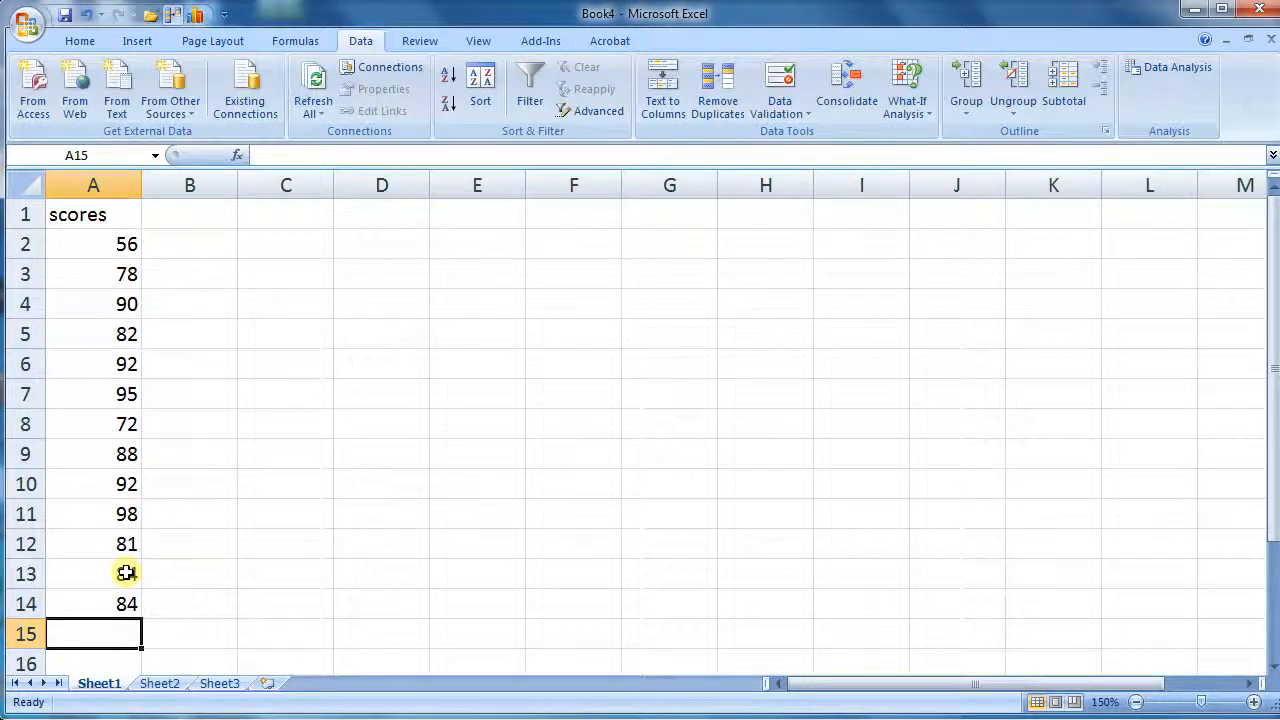
click(106, 597)
key(Delete)
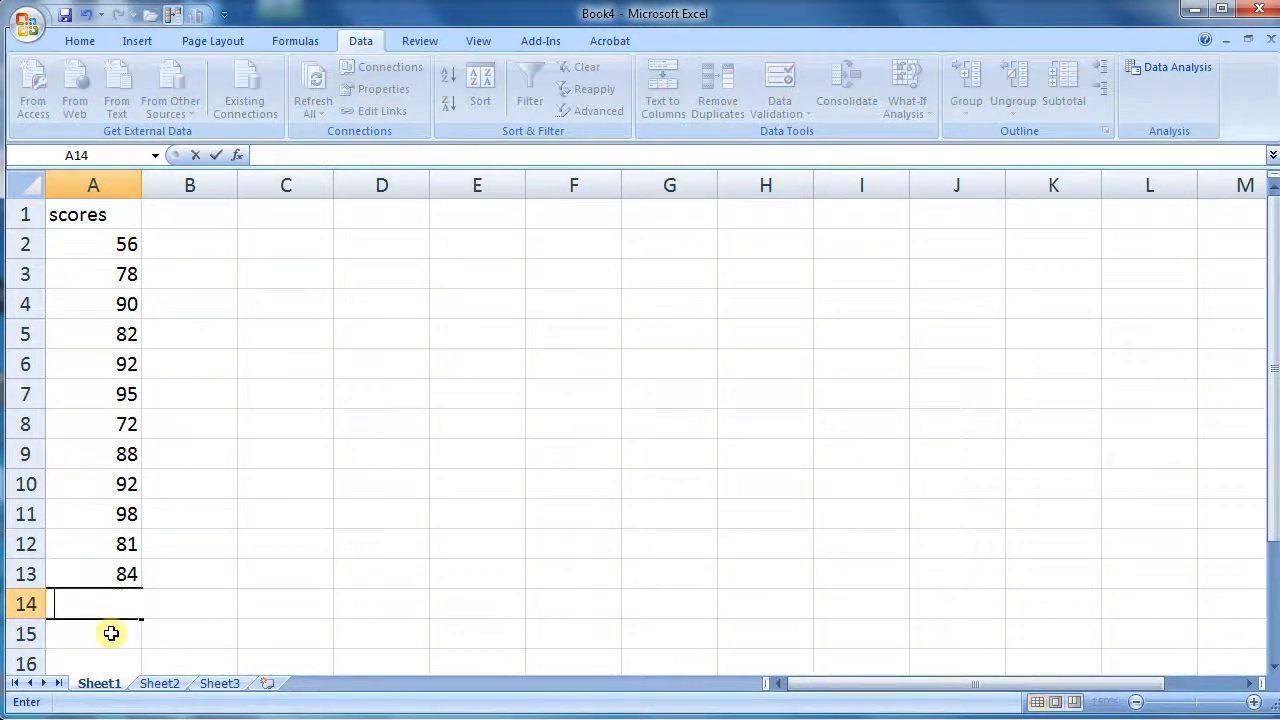
Label A15 as sd and compute the STDEV of the scores A2:A13 in B15
click(111, 633)
text(sd)
key(Tab)
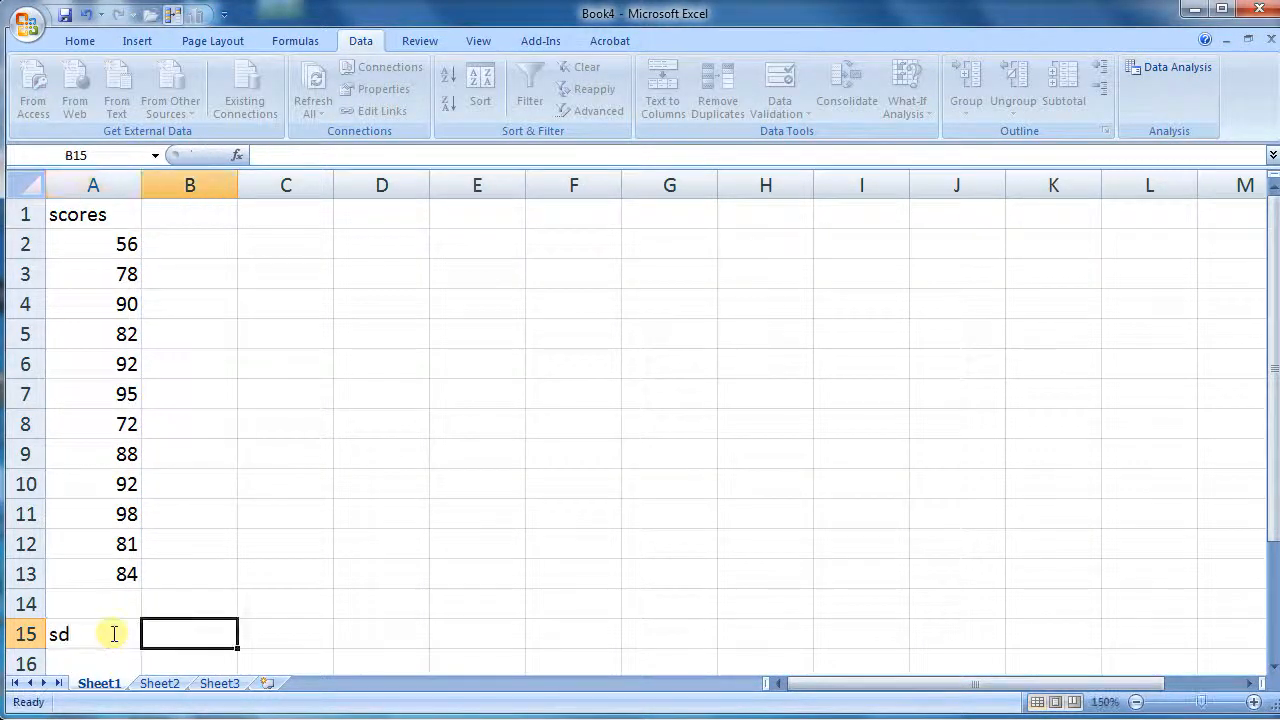
text(=stdev()
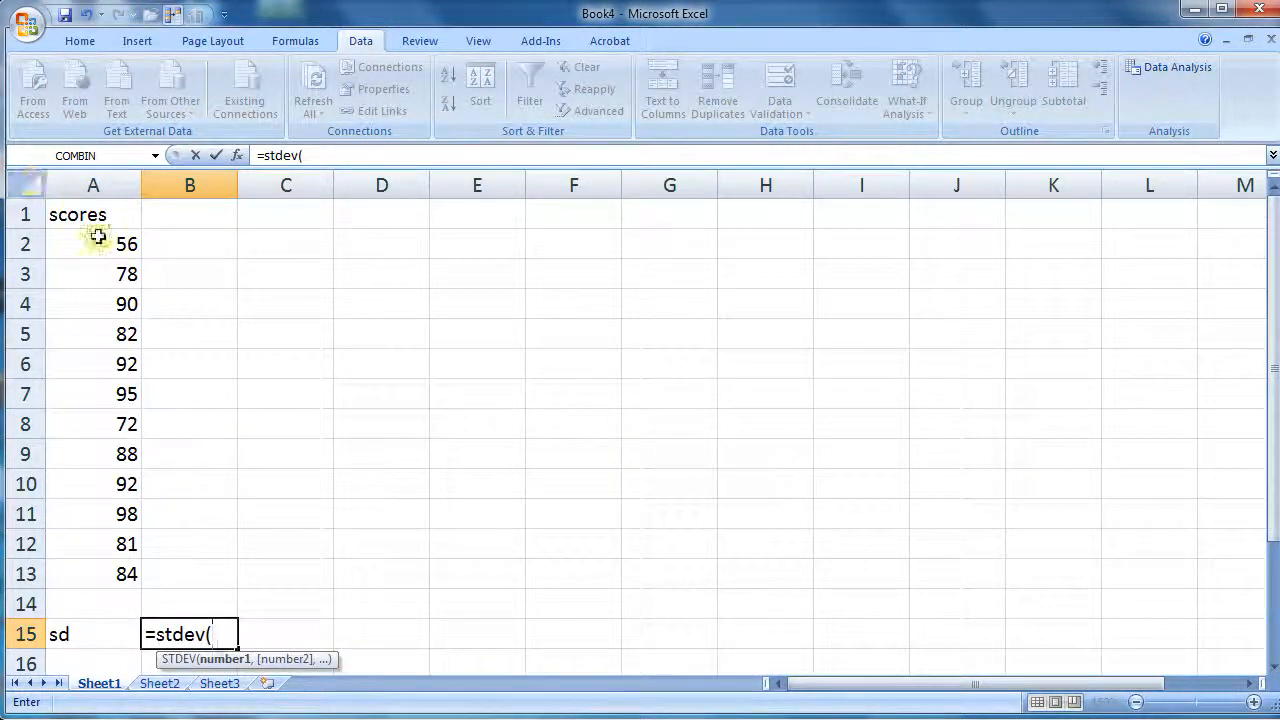
drag(95, 238, 100, 577)
key(Return)
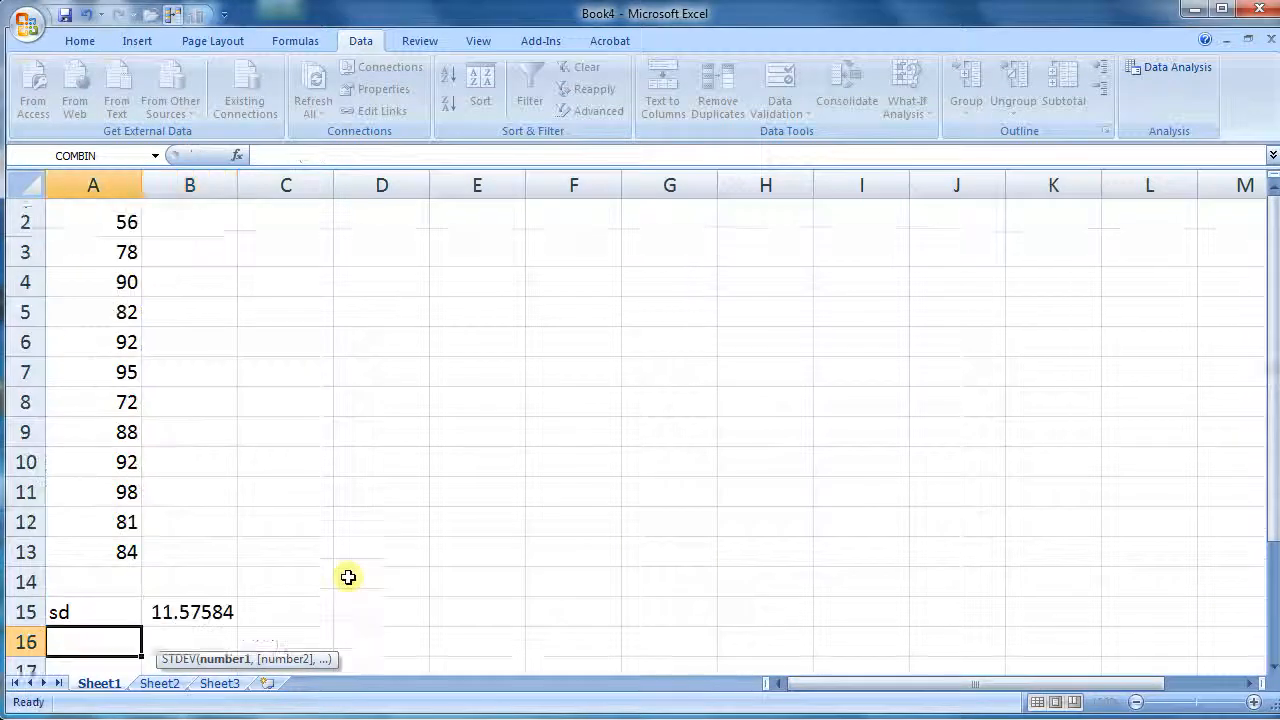
Select cell C2 and open the Descriptive Statistics analysis tool
drag(82, 595, 194, 603)
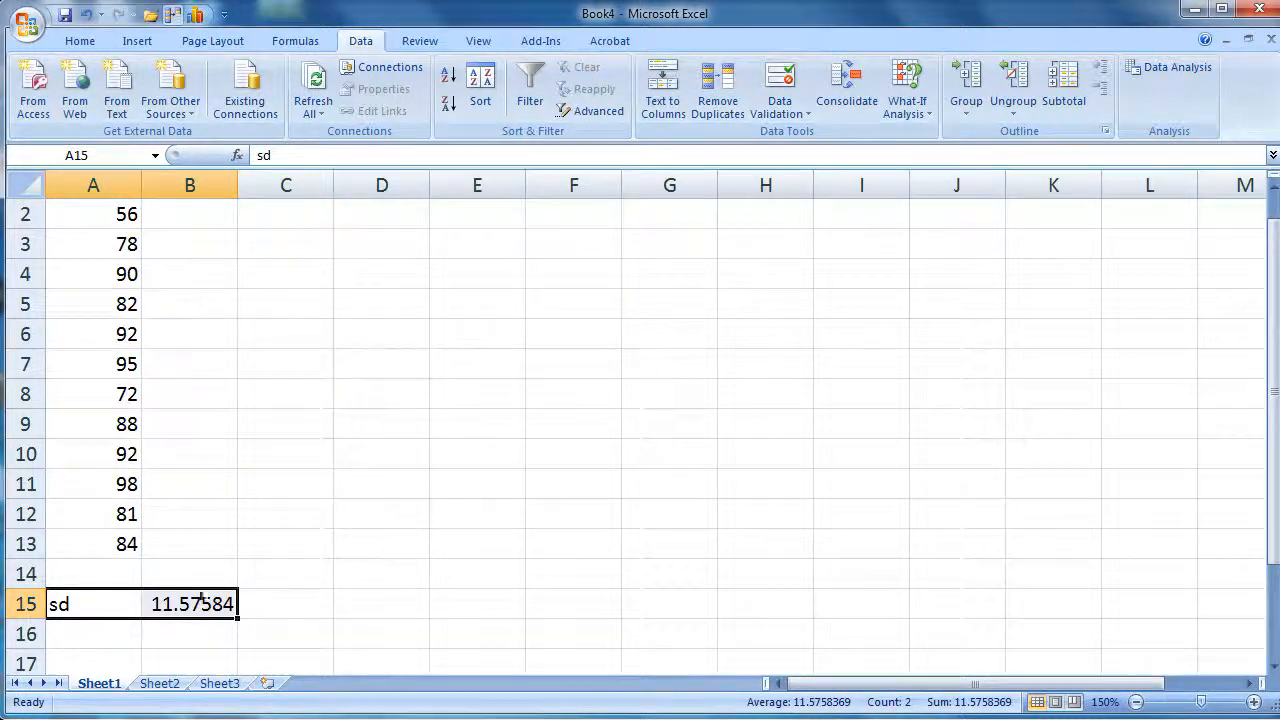
scroll(200, 600, up, 1)
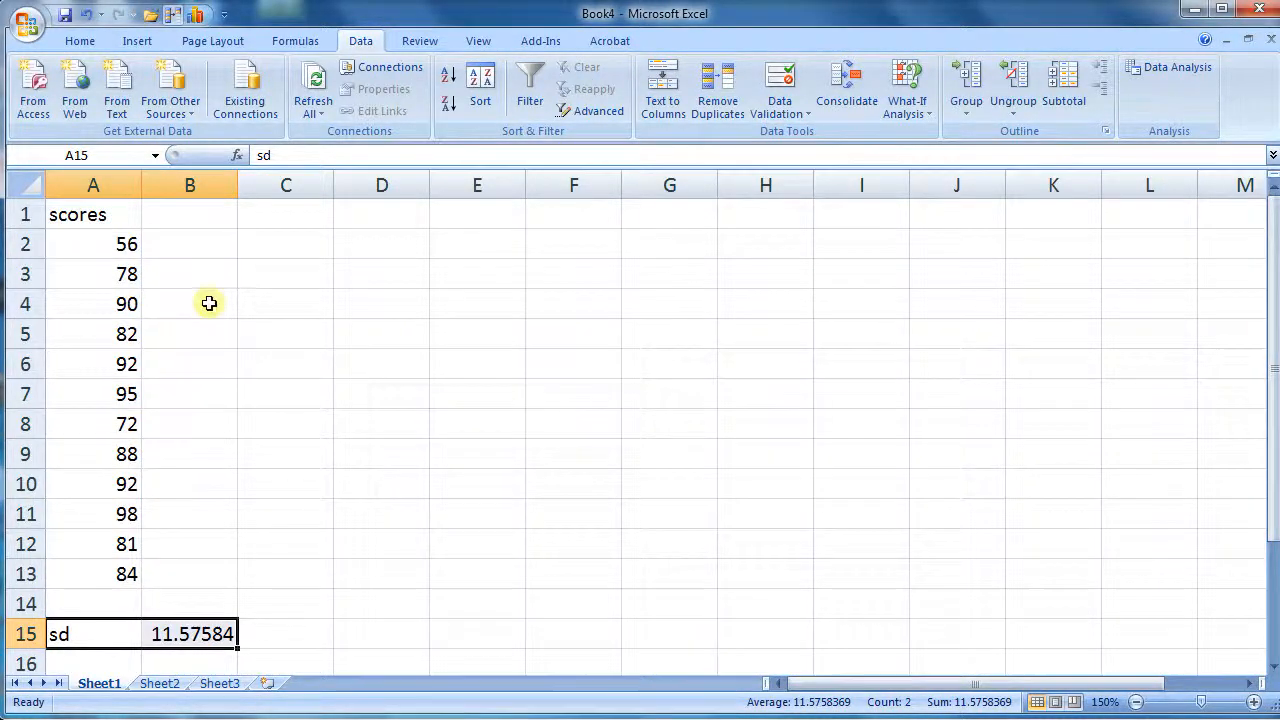
click(260, 303)
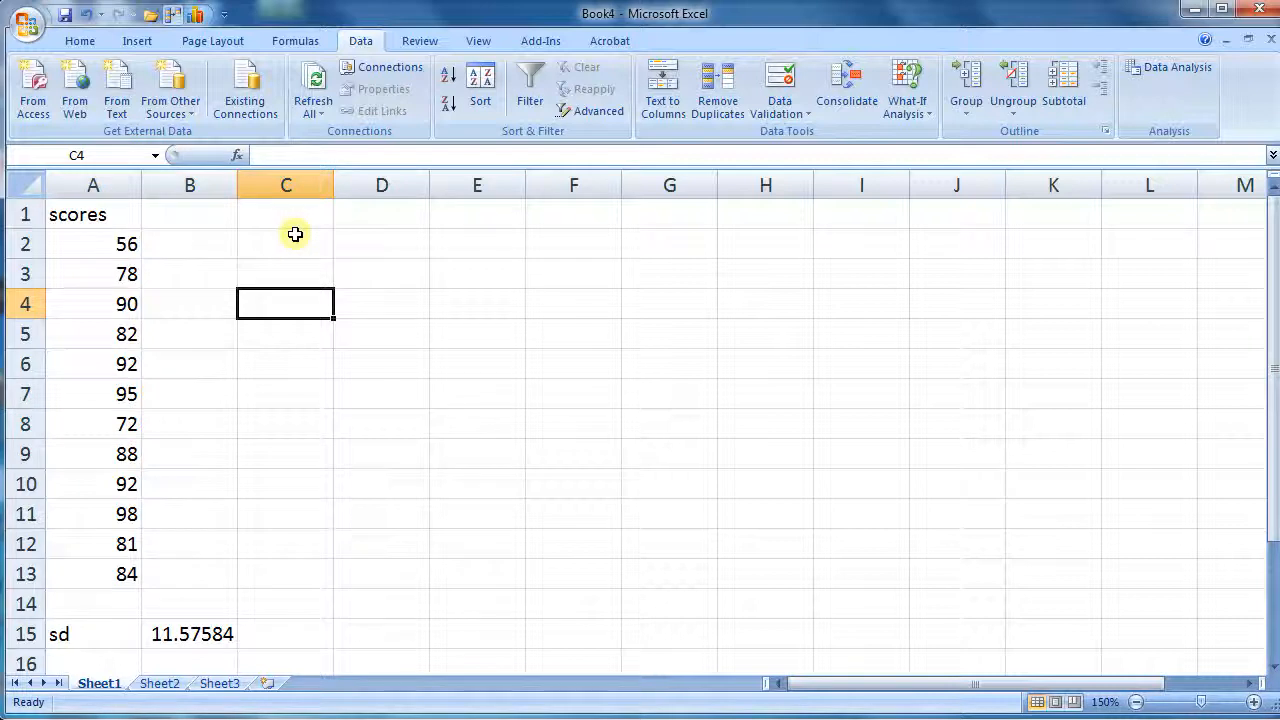
click(291, 248)
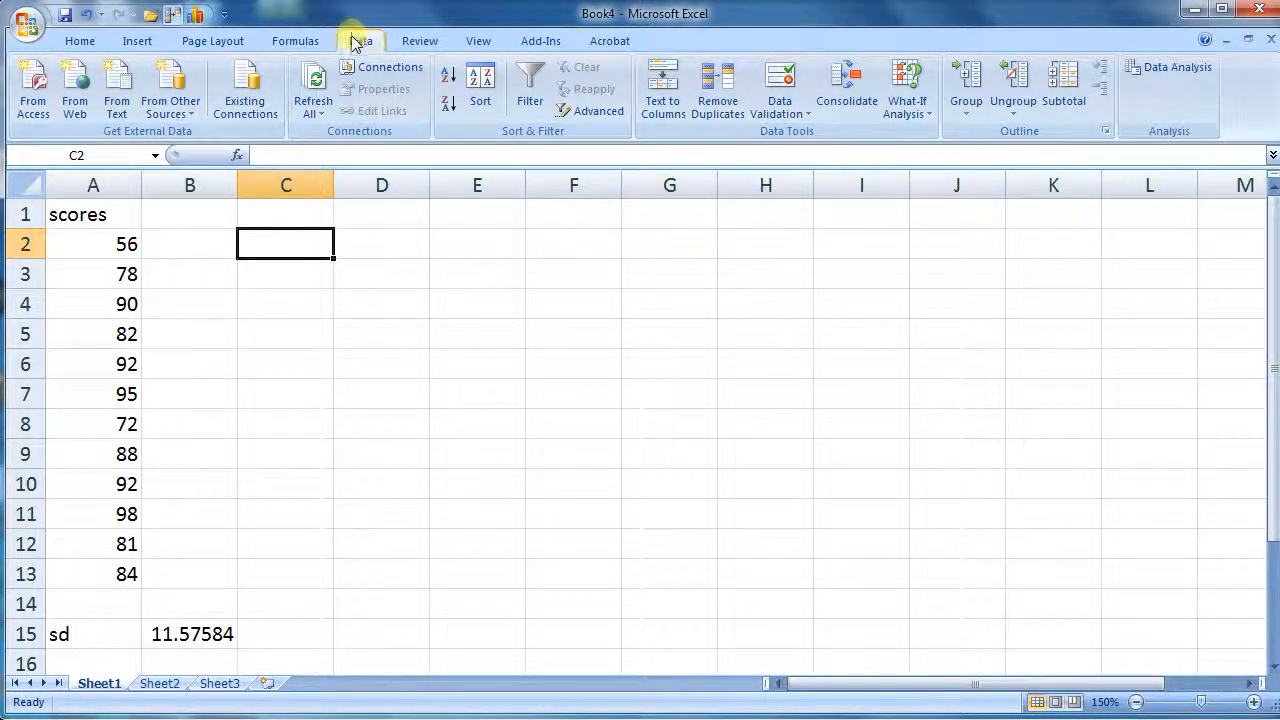
click(1170, 67)
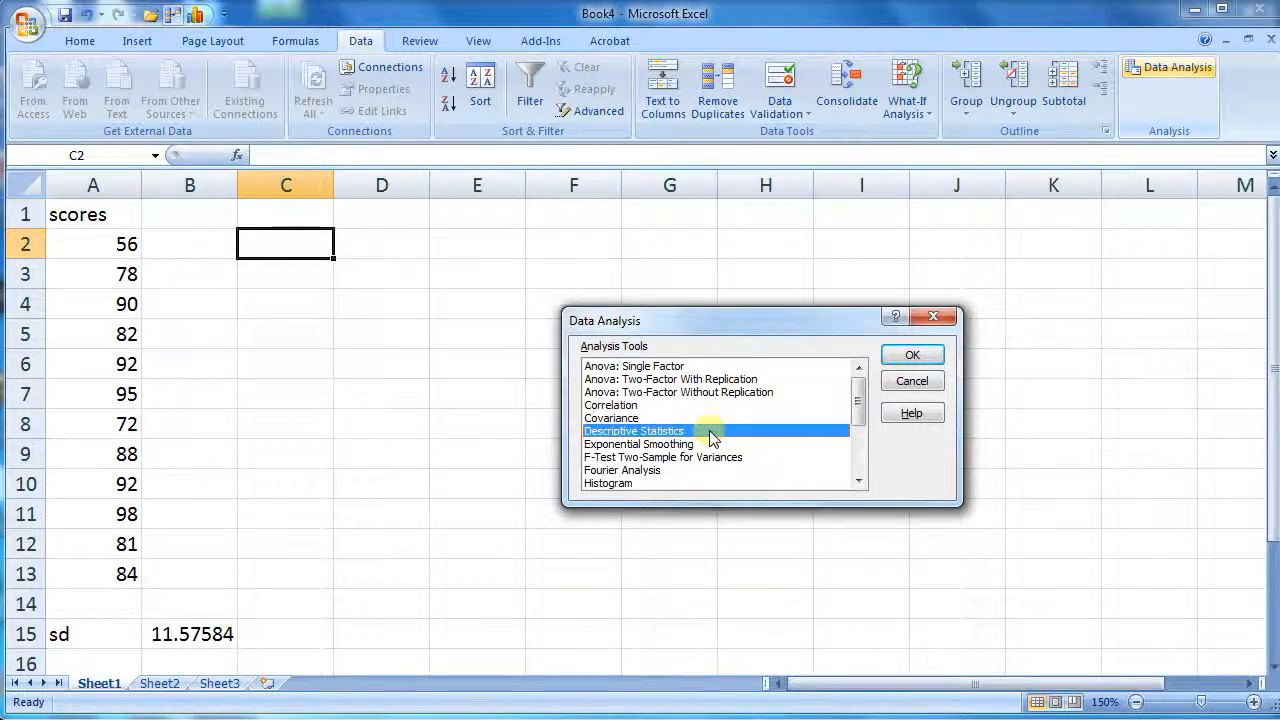
click(908, 352)
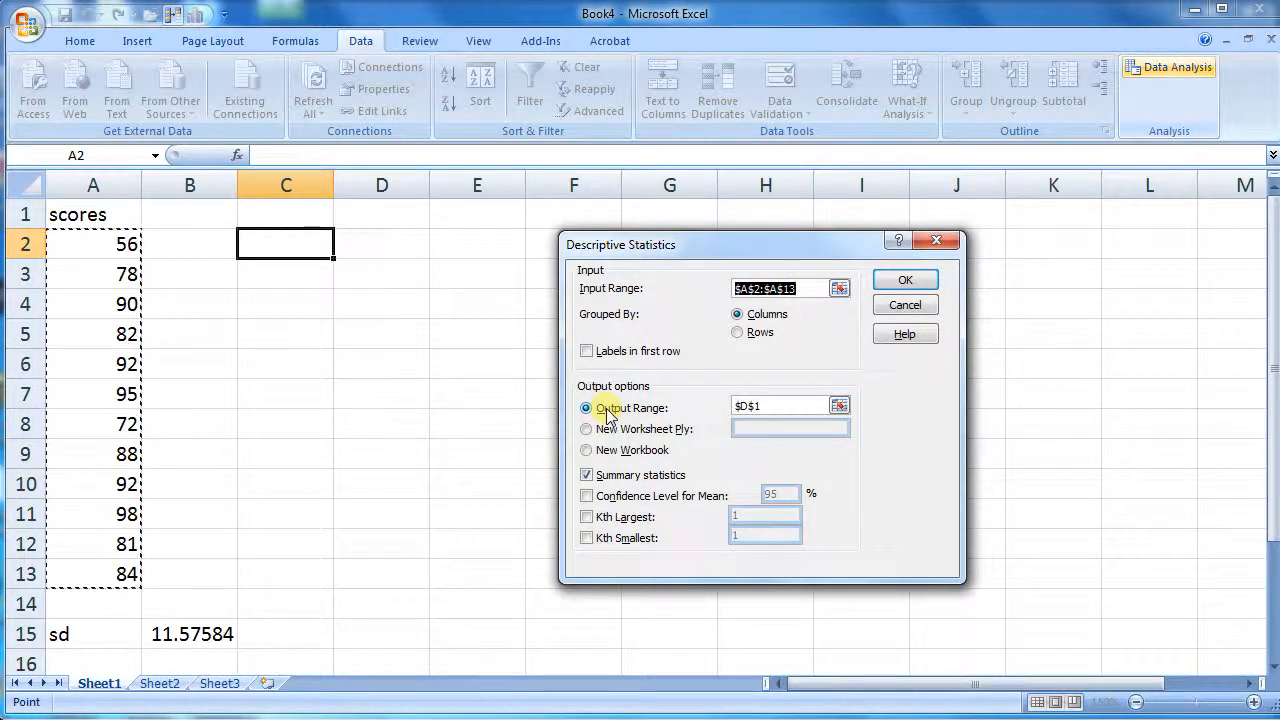
Set the output range to C2 and generate summary statistics for the input range A2:A13
double_click(766, 406)
key(BackSpace)
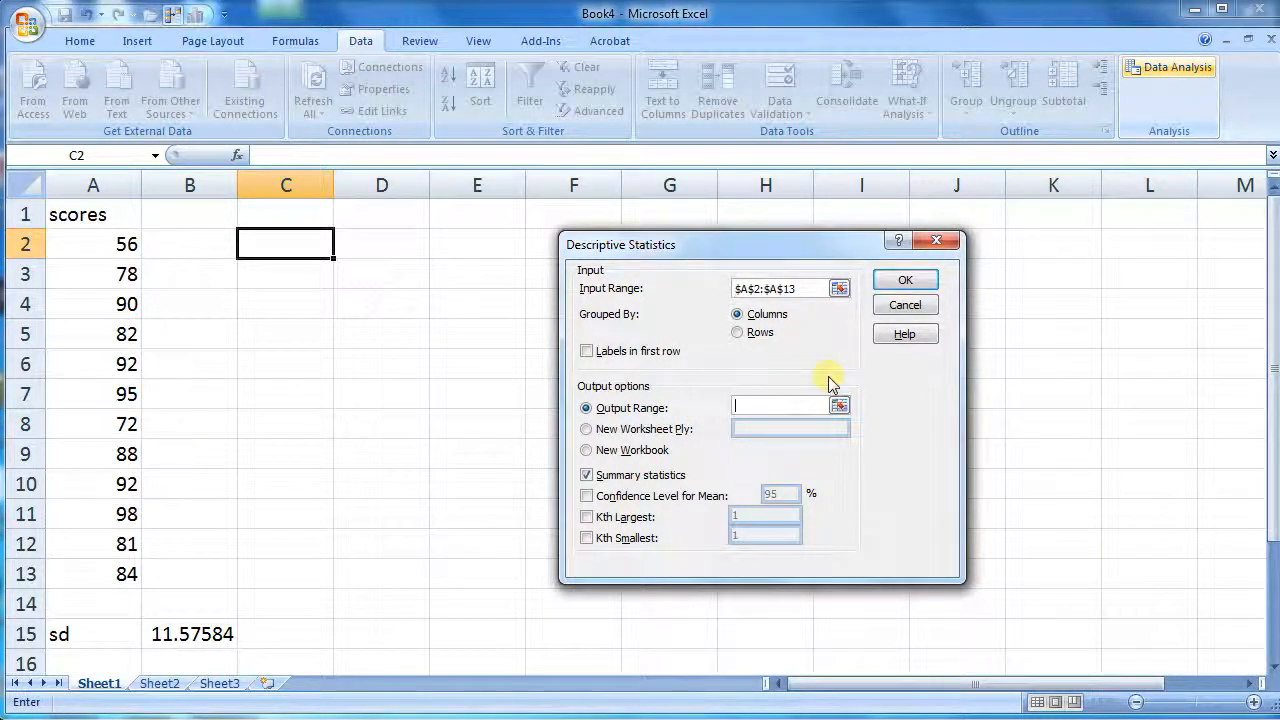
click(288, 244)
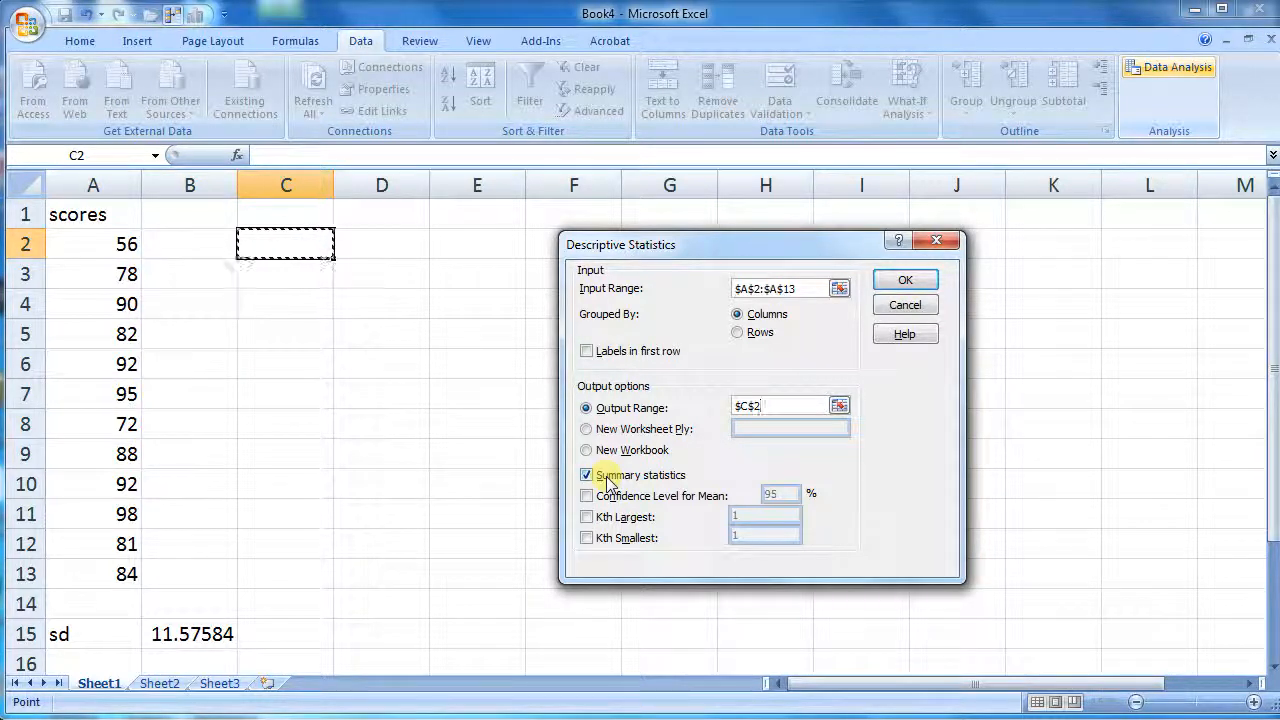
click(906, 281)
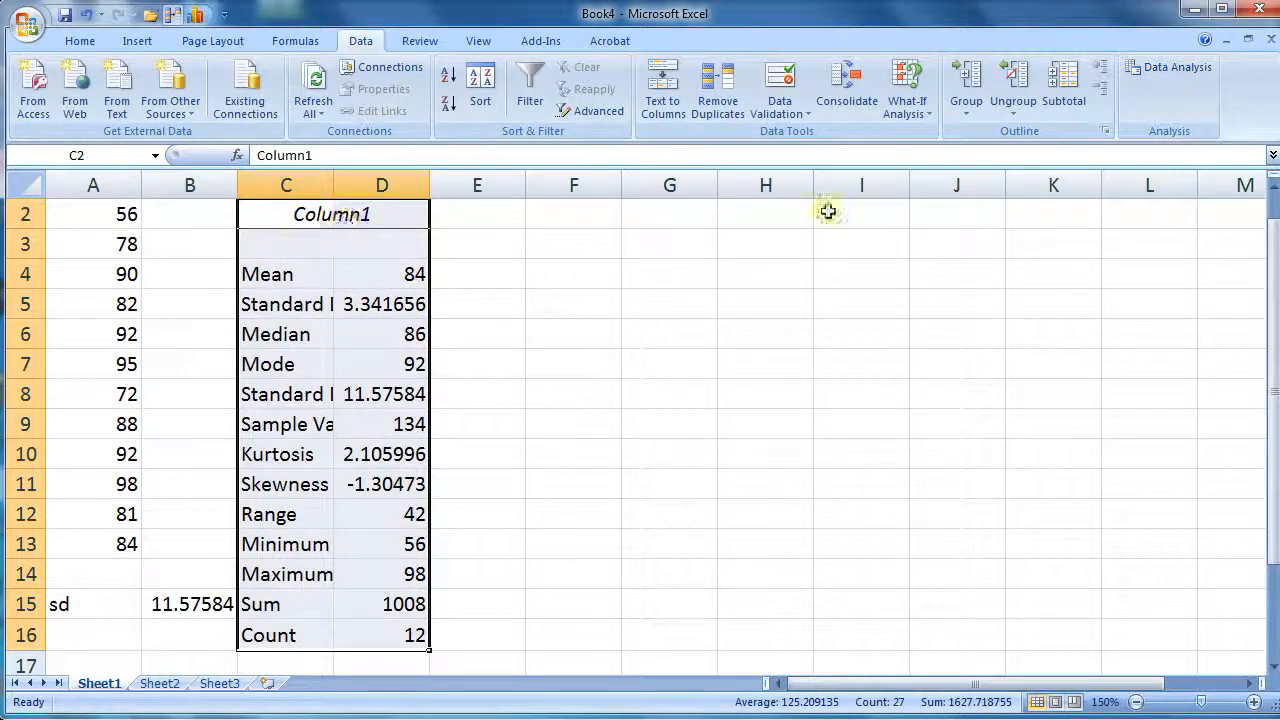
Widen column C so the statistic labels such as Standard Deviation fit
drag(333, 174, 400, 181)
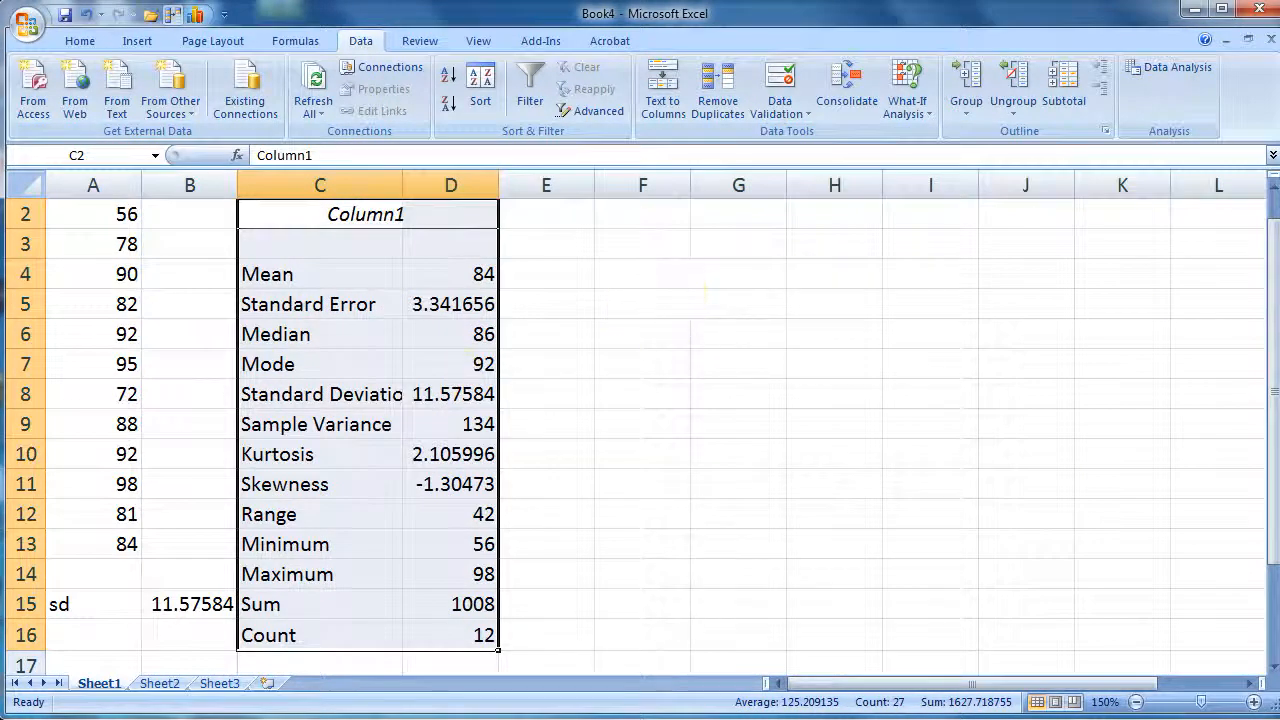
click(1273, 187)
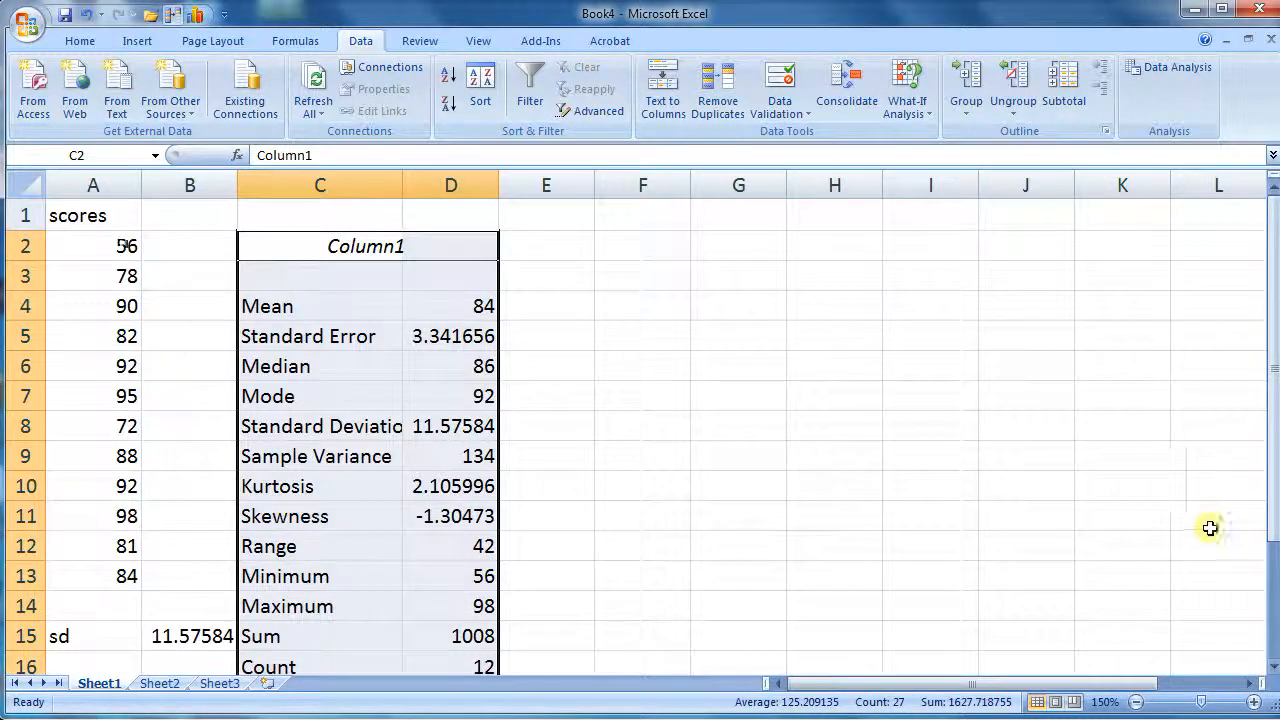
click(289, 307)
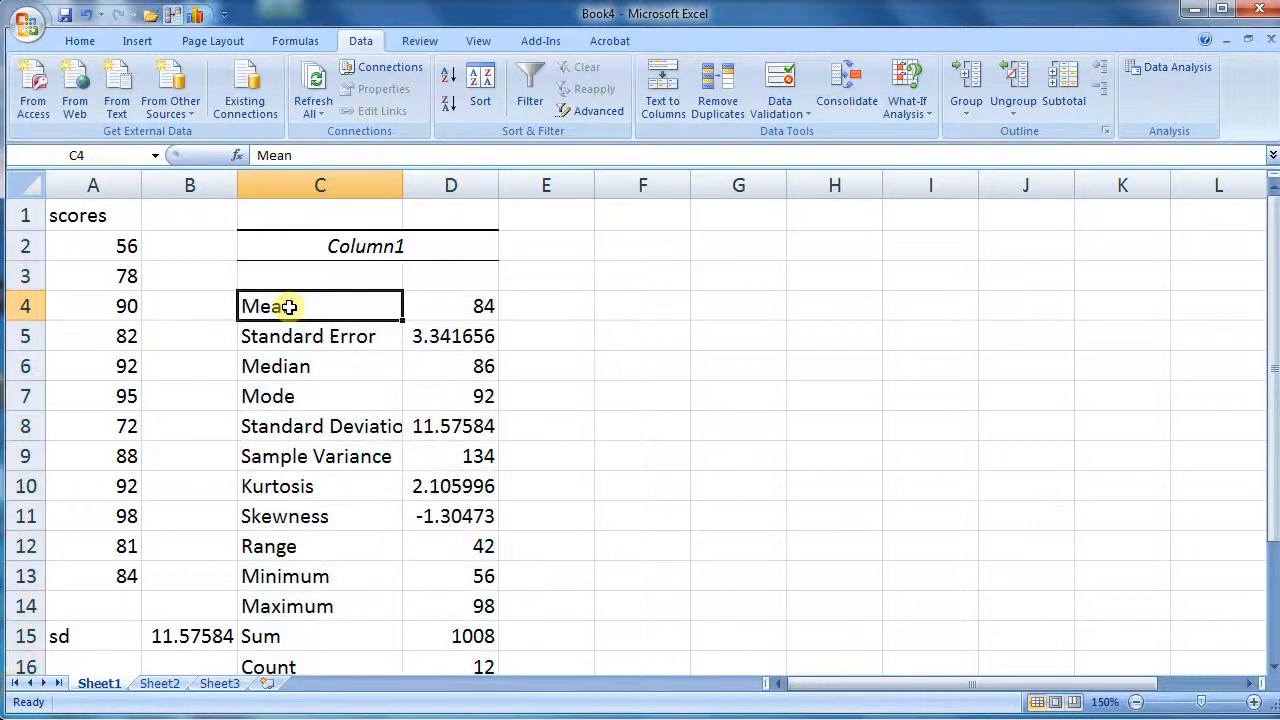
click(289, 427)
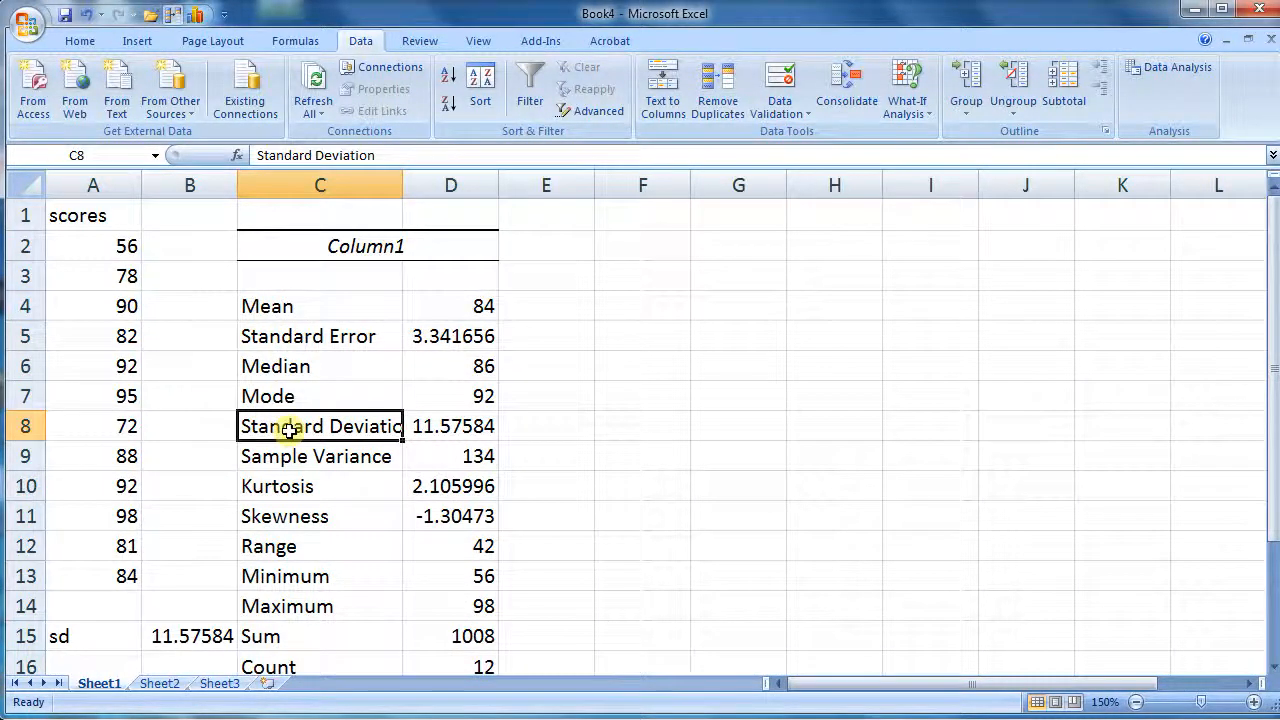
click(302, 456)
click(331, 428)
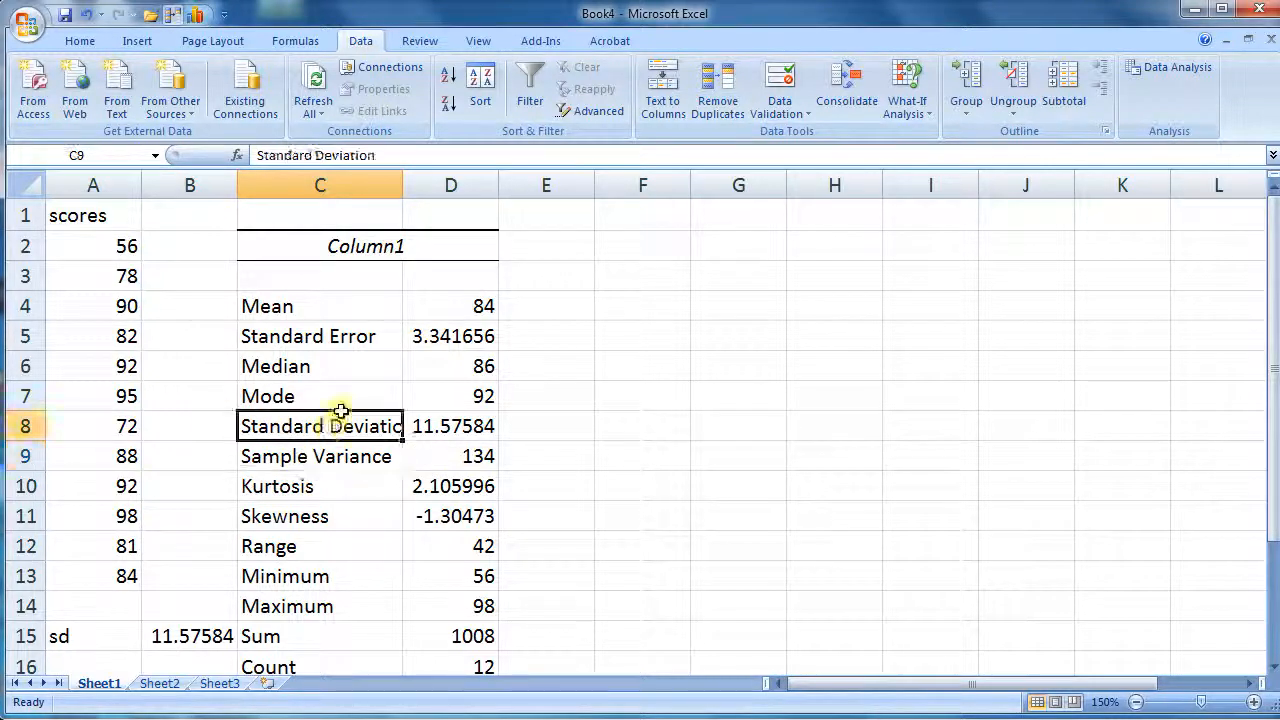
drag(404, 186, 410, 186)
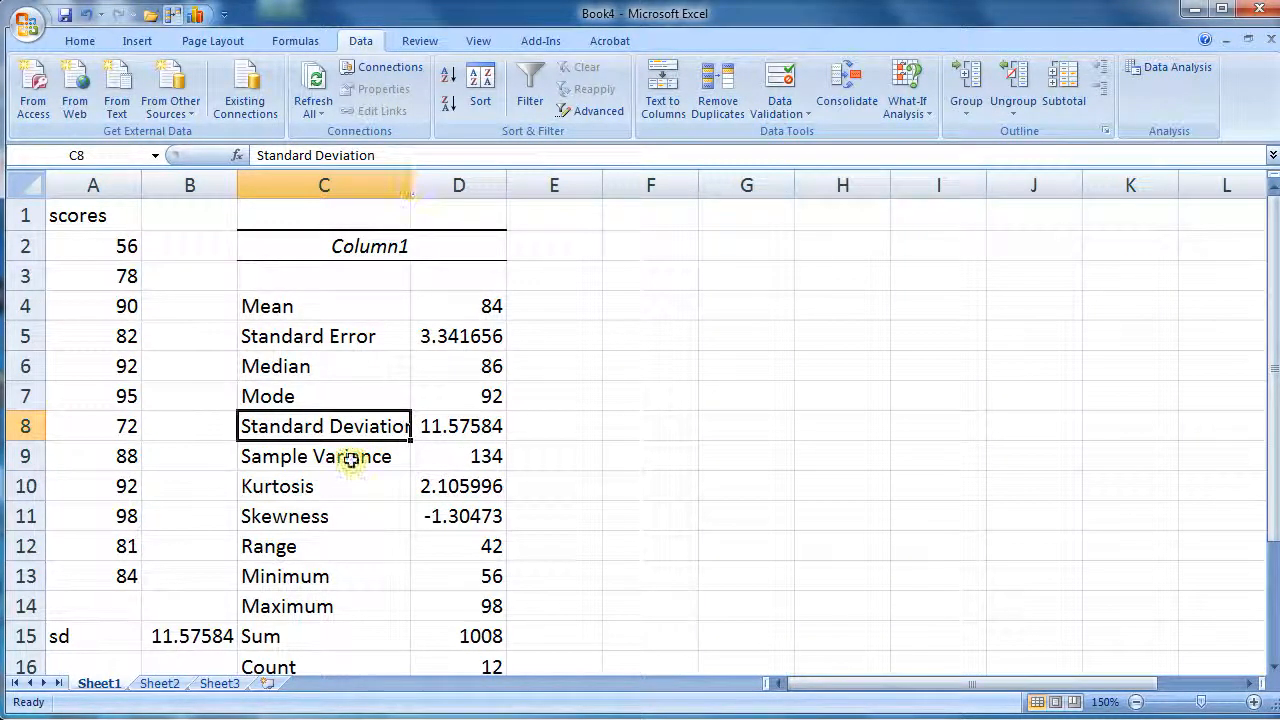
Examine the Minimum, Maximum and Range rows of the statistics output
click(335, 575)
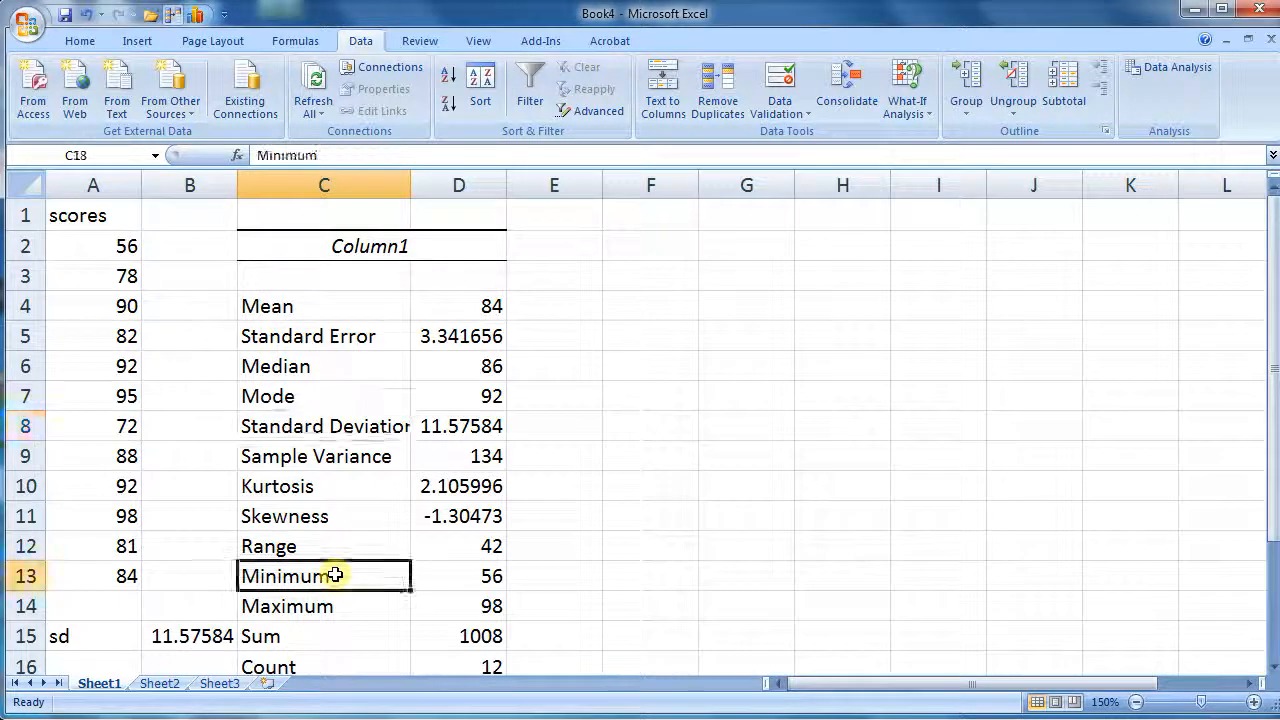
click(332, 612)
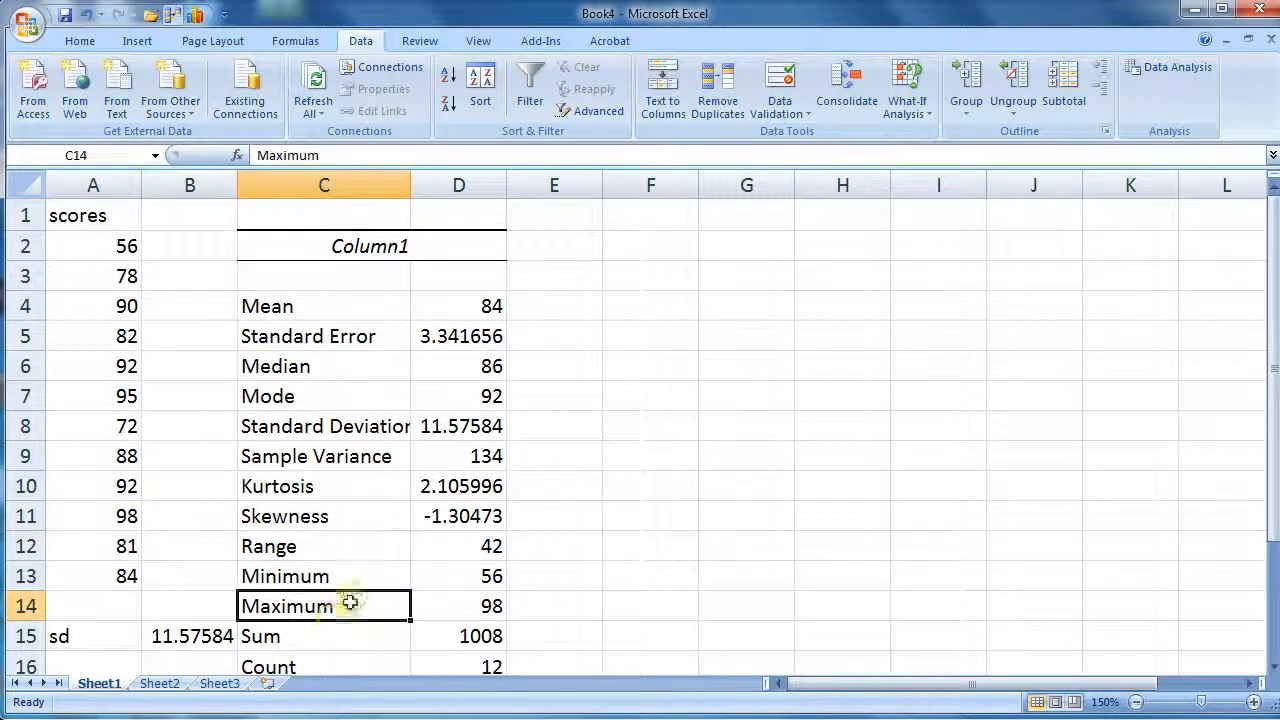
click(354, 548)
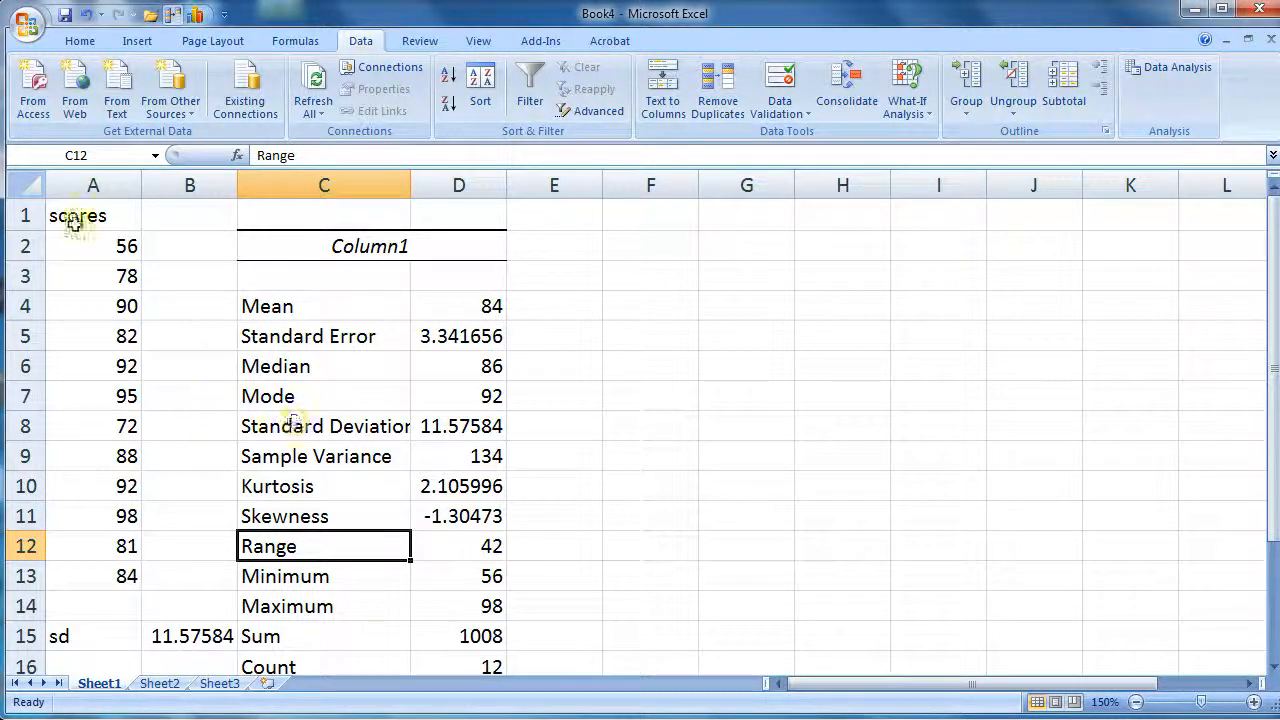
Copy the scores in A2:A13
drag(87, 240, 89, 580)
right_click(91, 288)
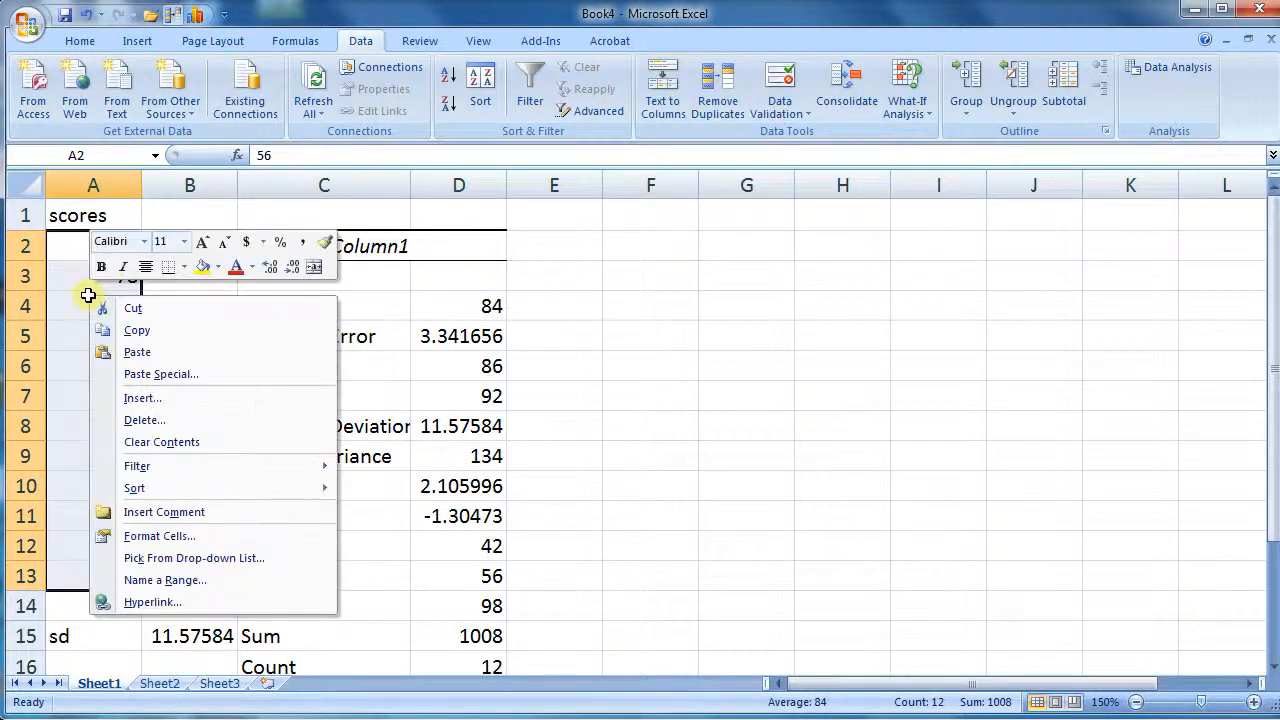
click(157, 330)
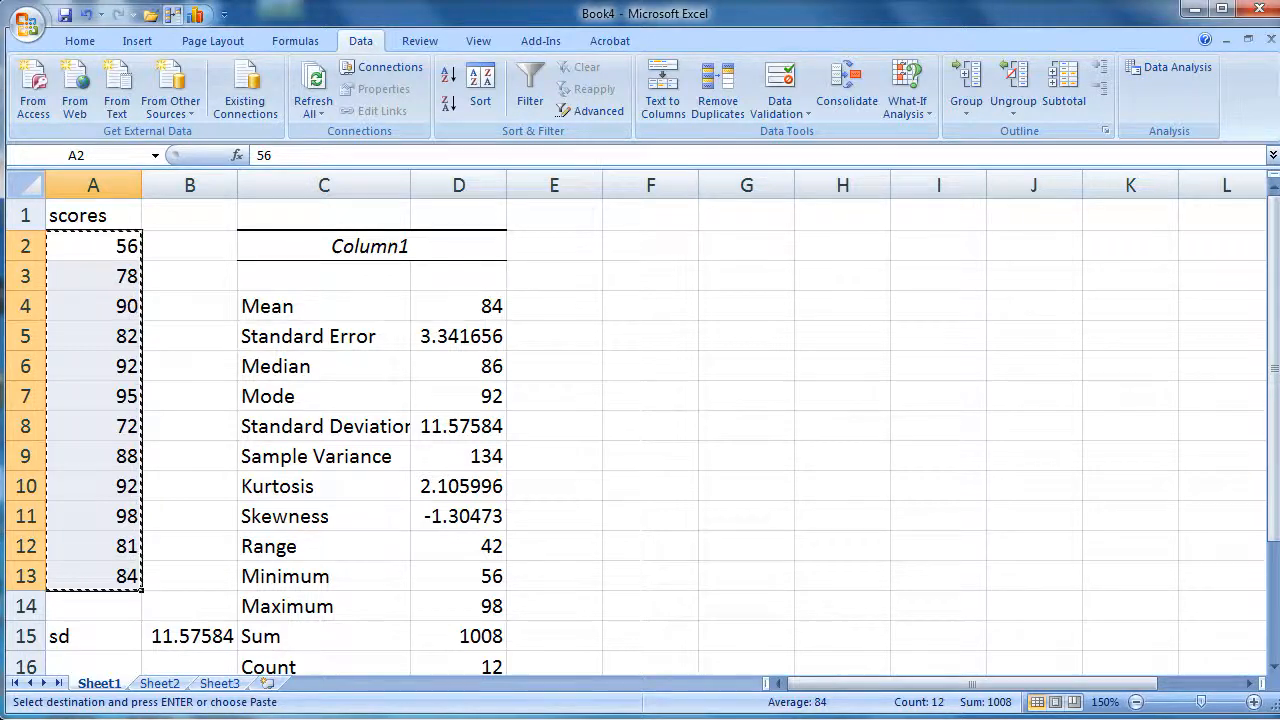
Switch to StatCrunch and open the page for loading data from paste
mouse_move(358, 719)
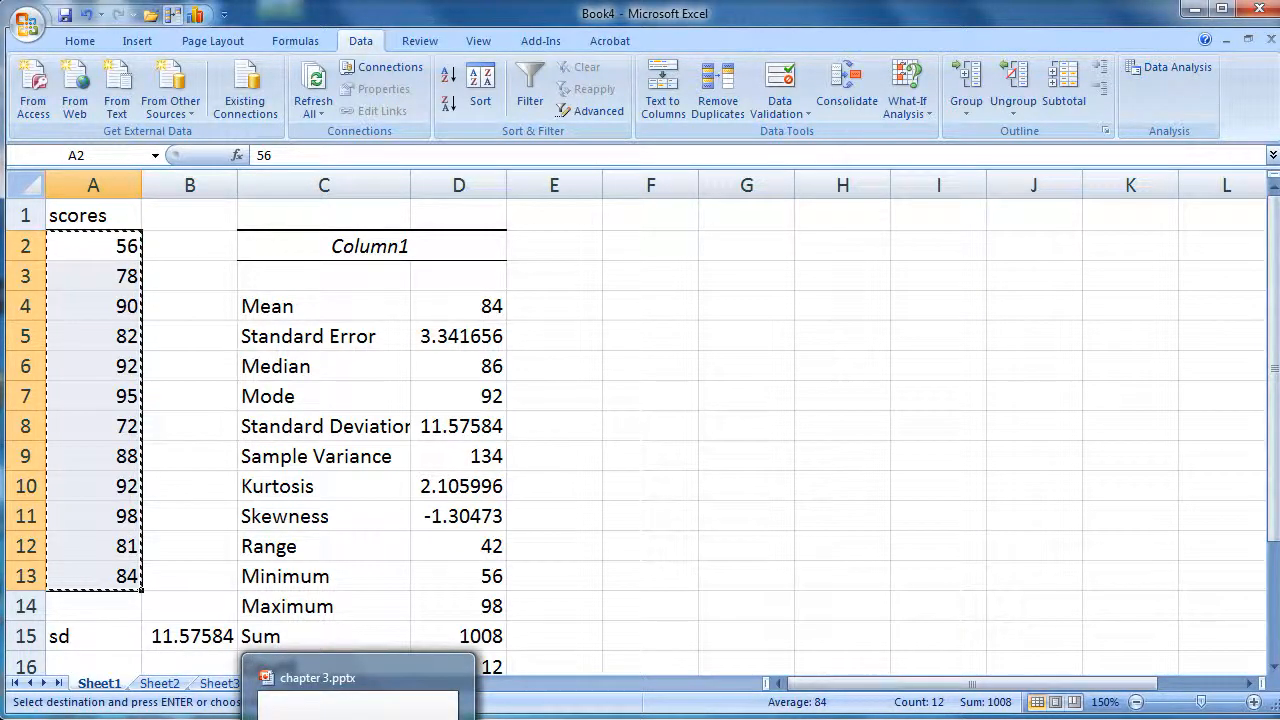
click(296, 719)
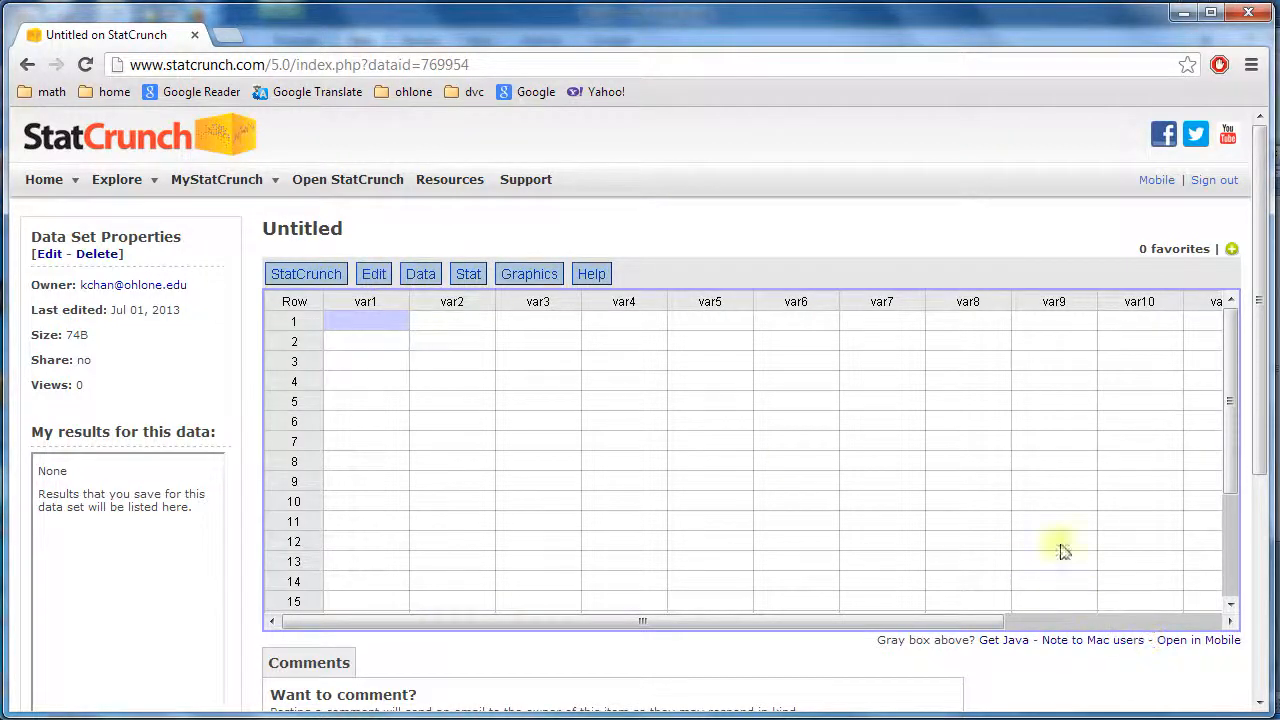
click(420, 275)
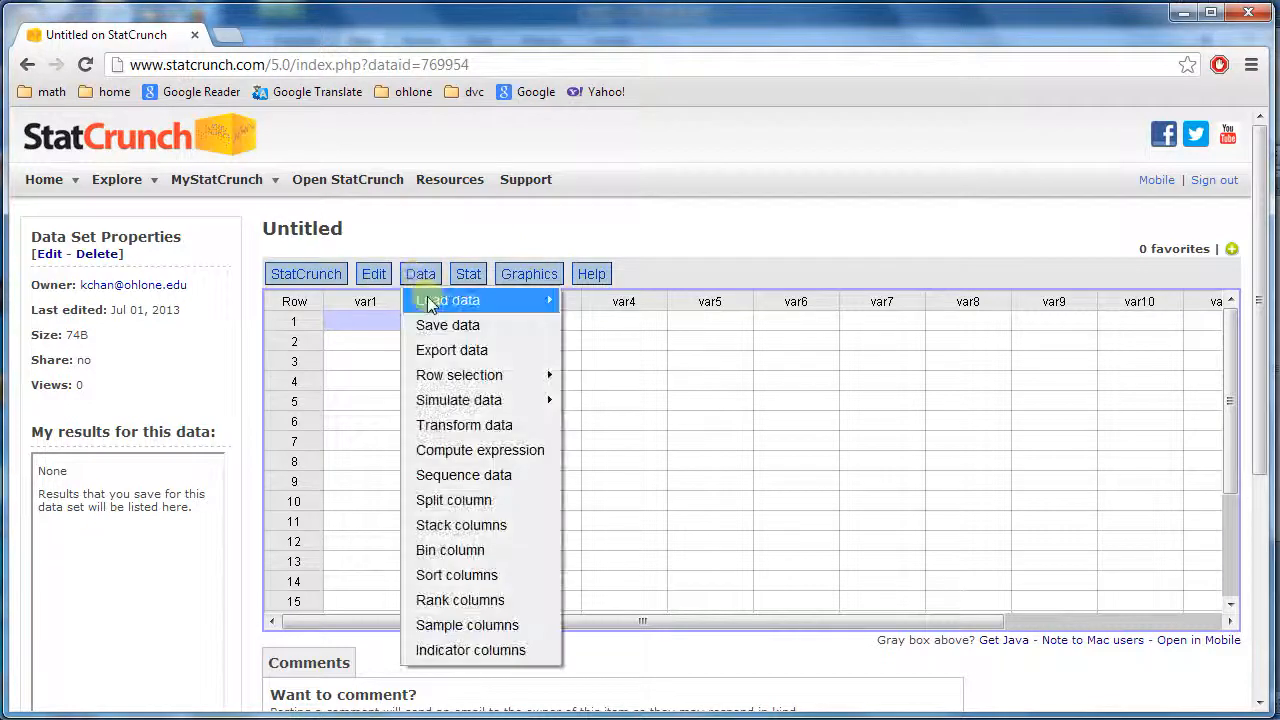
mouse_move(451, 298)
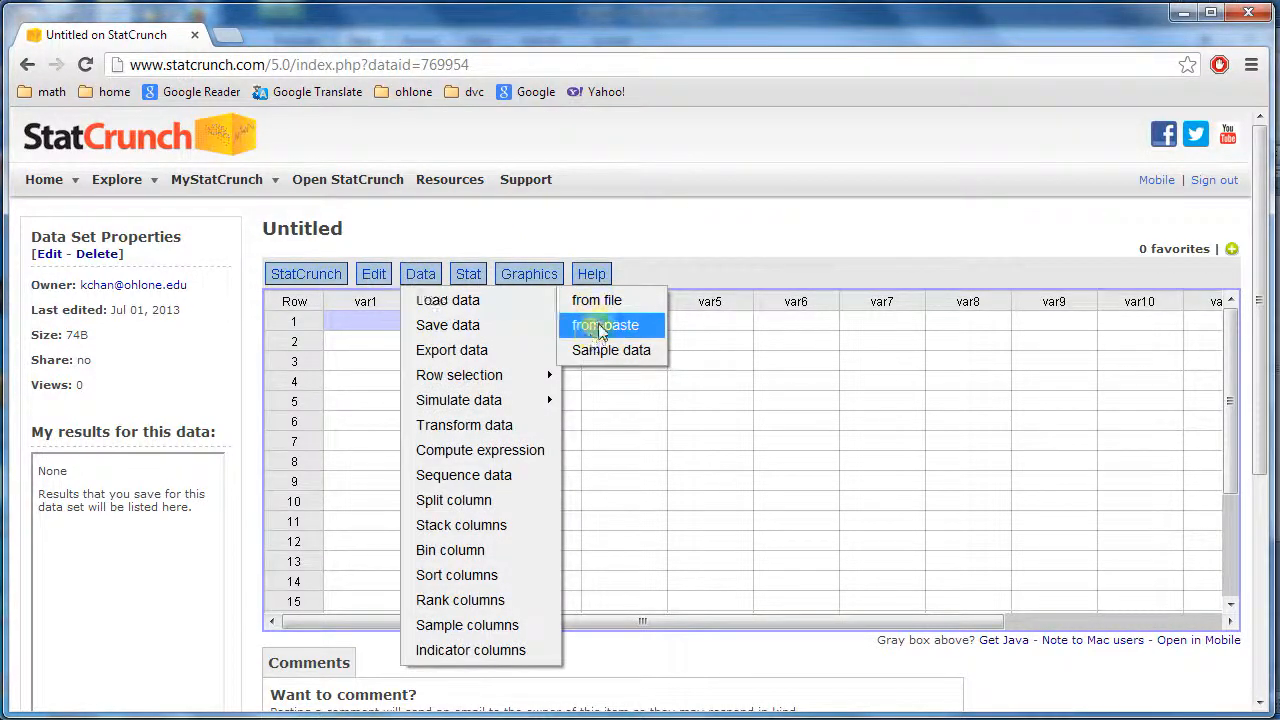
click(602, 330)
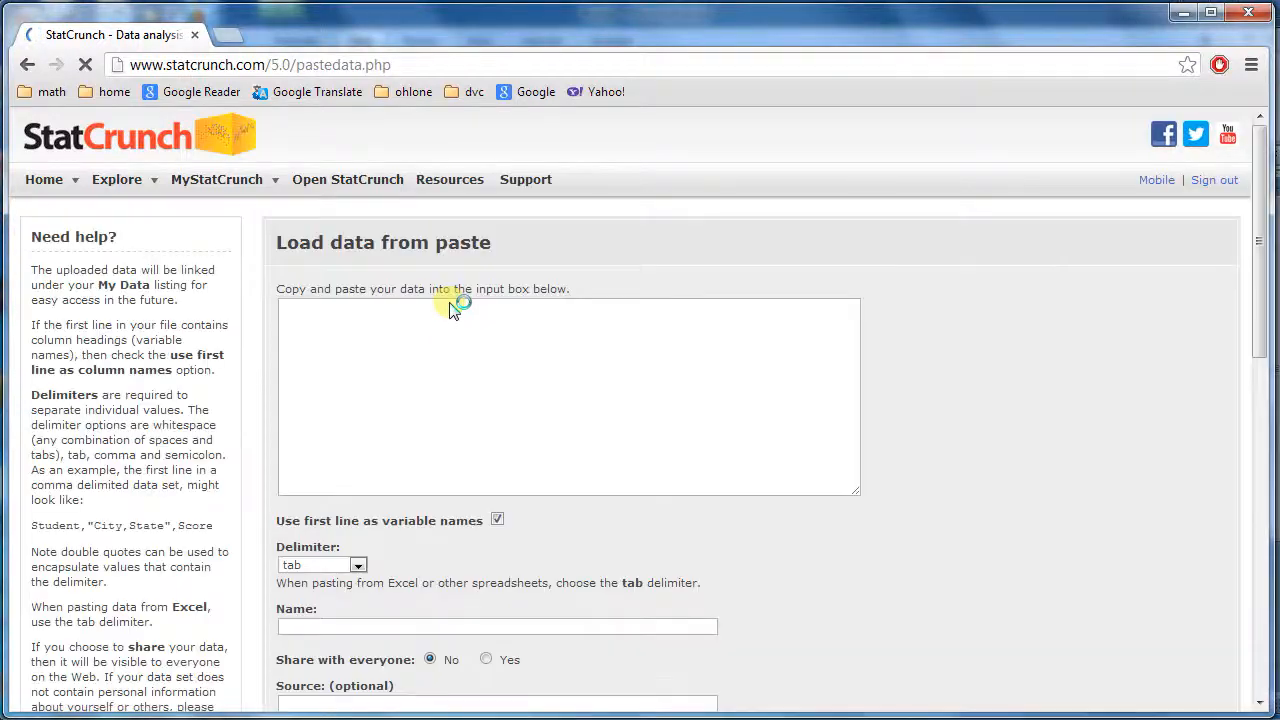
Paste the copied scores into the data input box
right_click(430, 313)
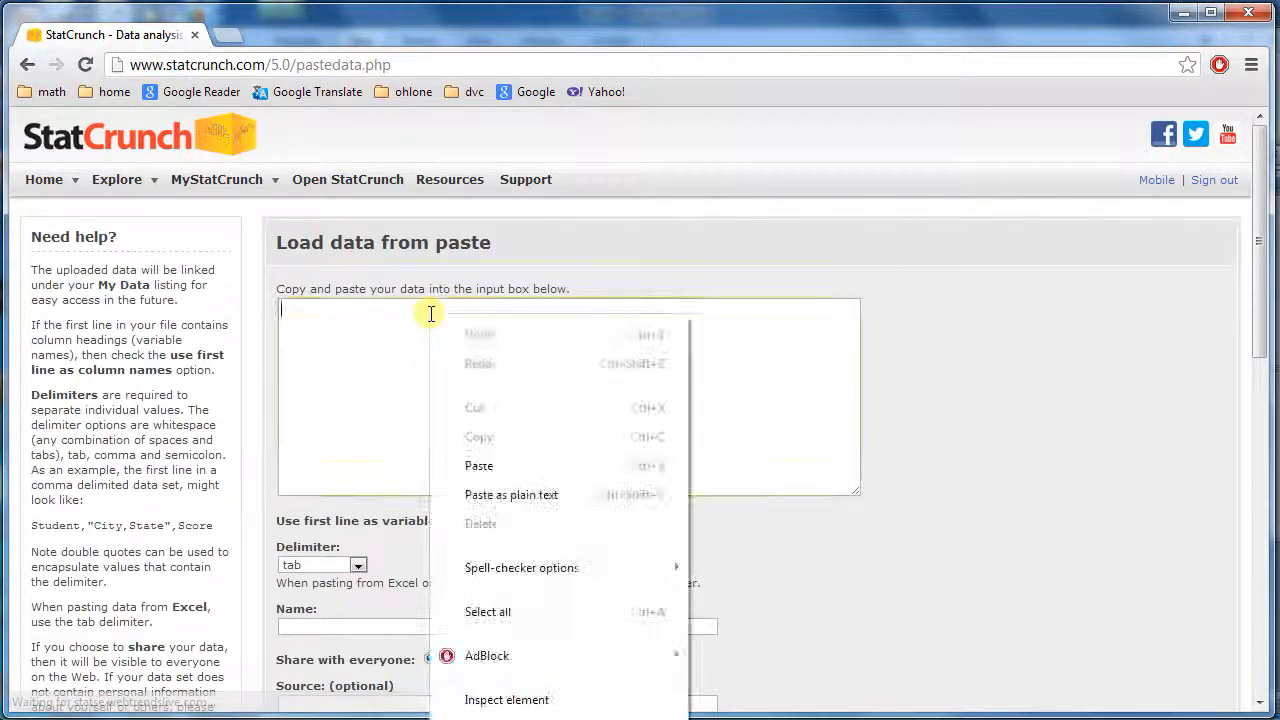
click(478, 465)
drag(855, 368, 855, 350)
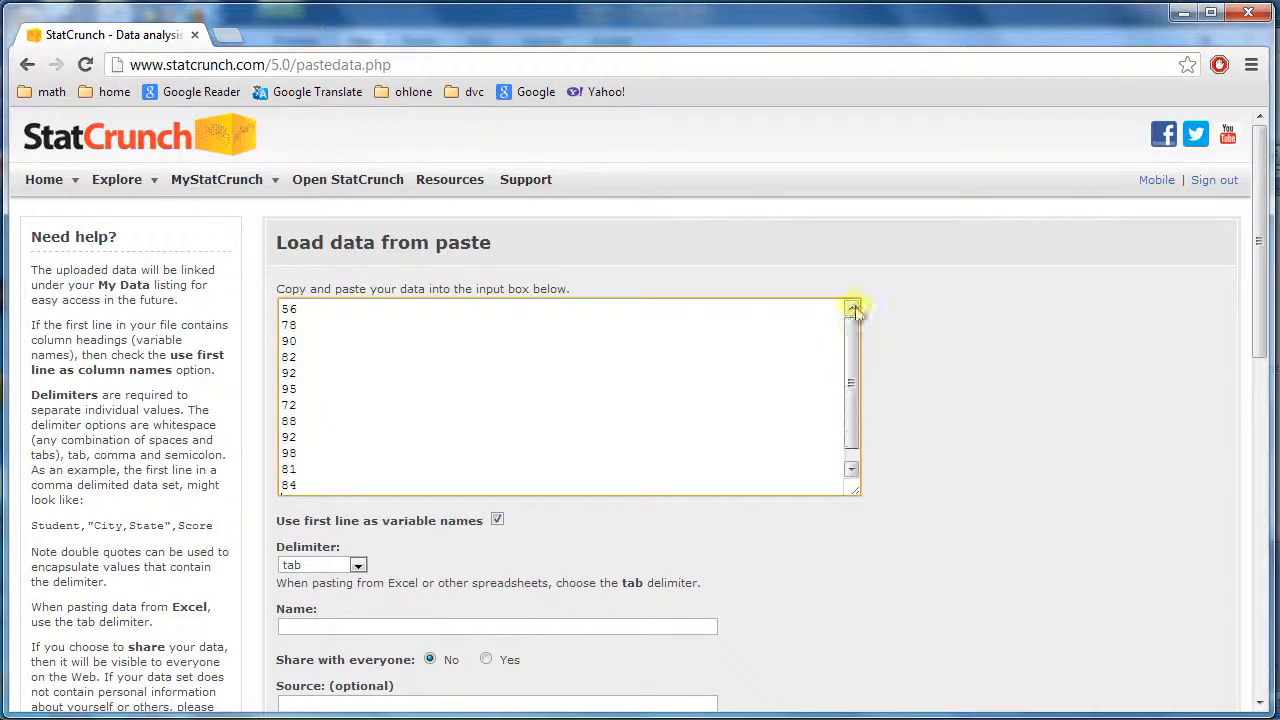
Turn off using the first line as variable names, load the data, and run the Java plug-in
drag(1261, 306, 1277, 356)
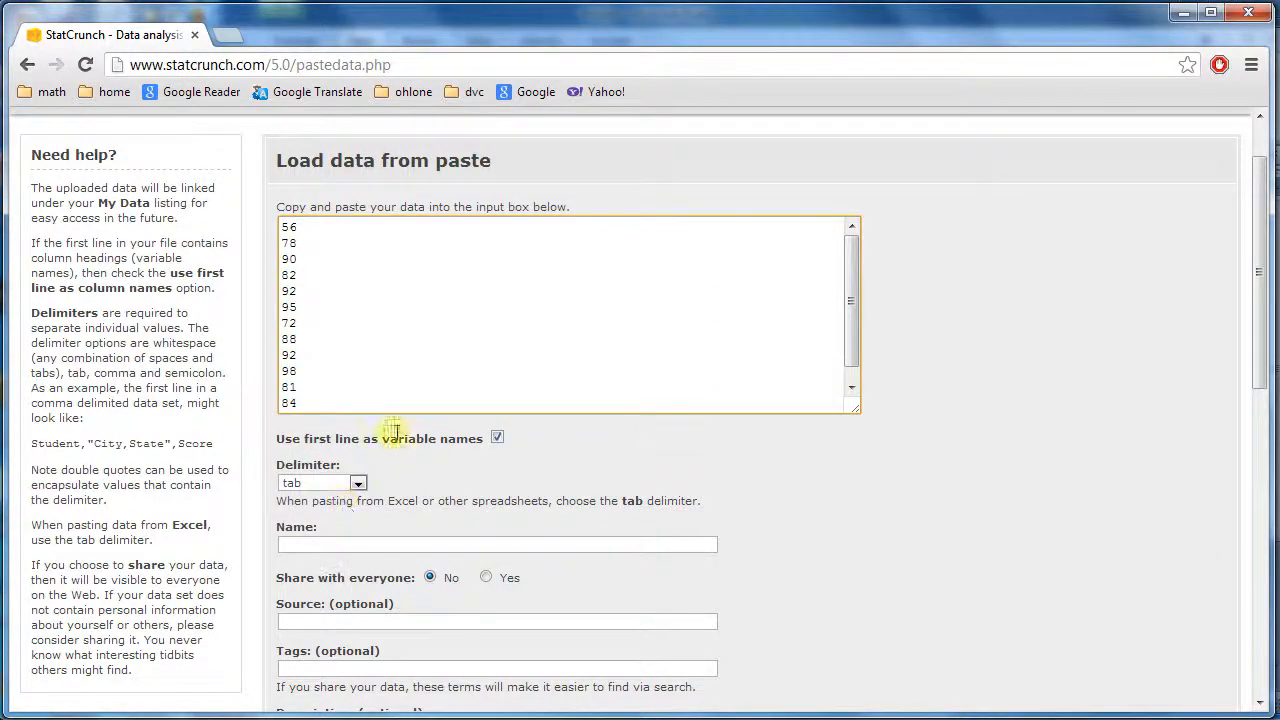
click(497, 440)
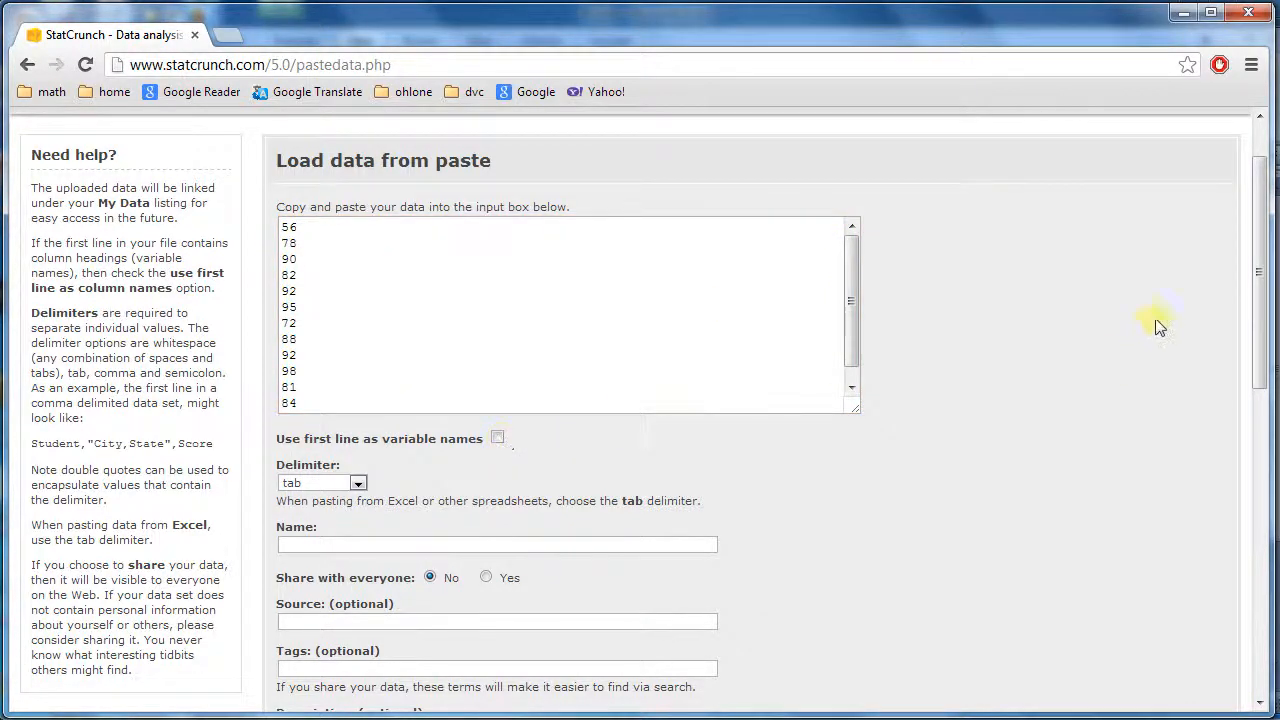
drag(1262, 276, 1264, 582)
click(312, 548)
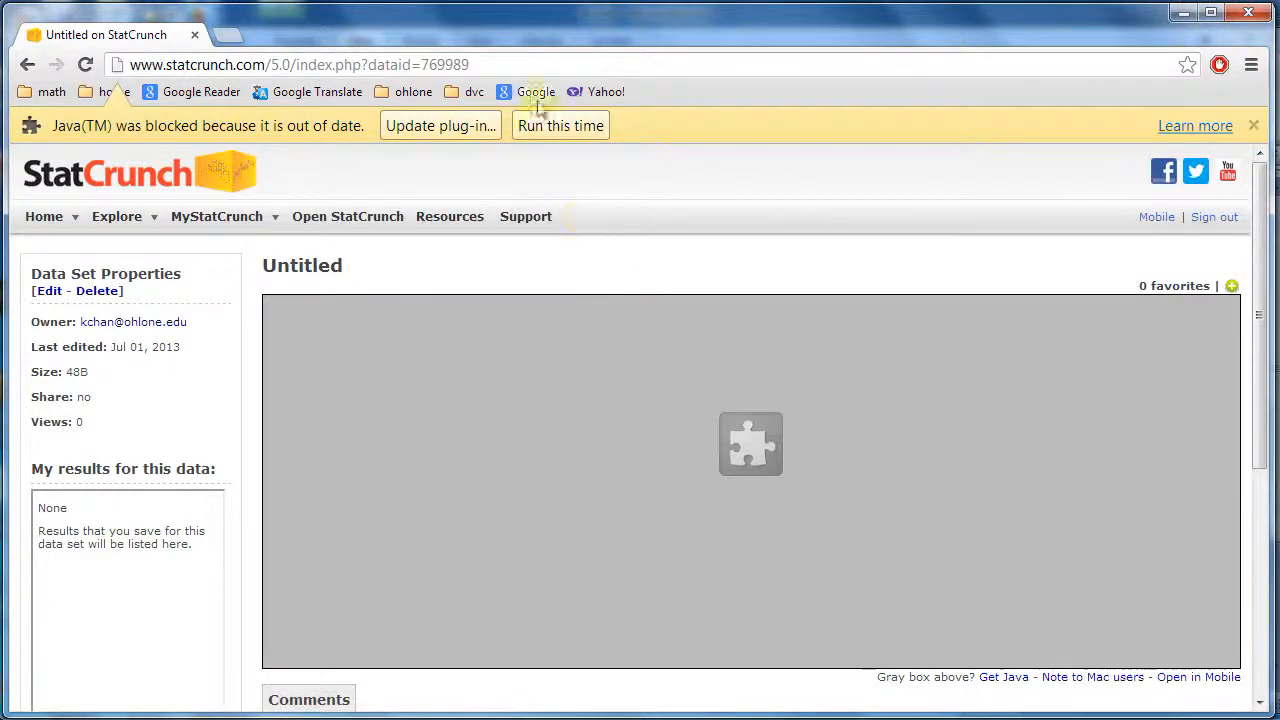
click(553, 128)
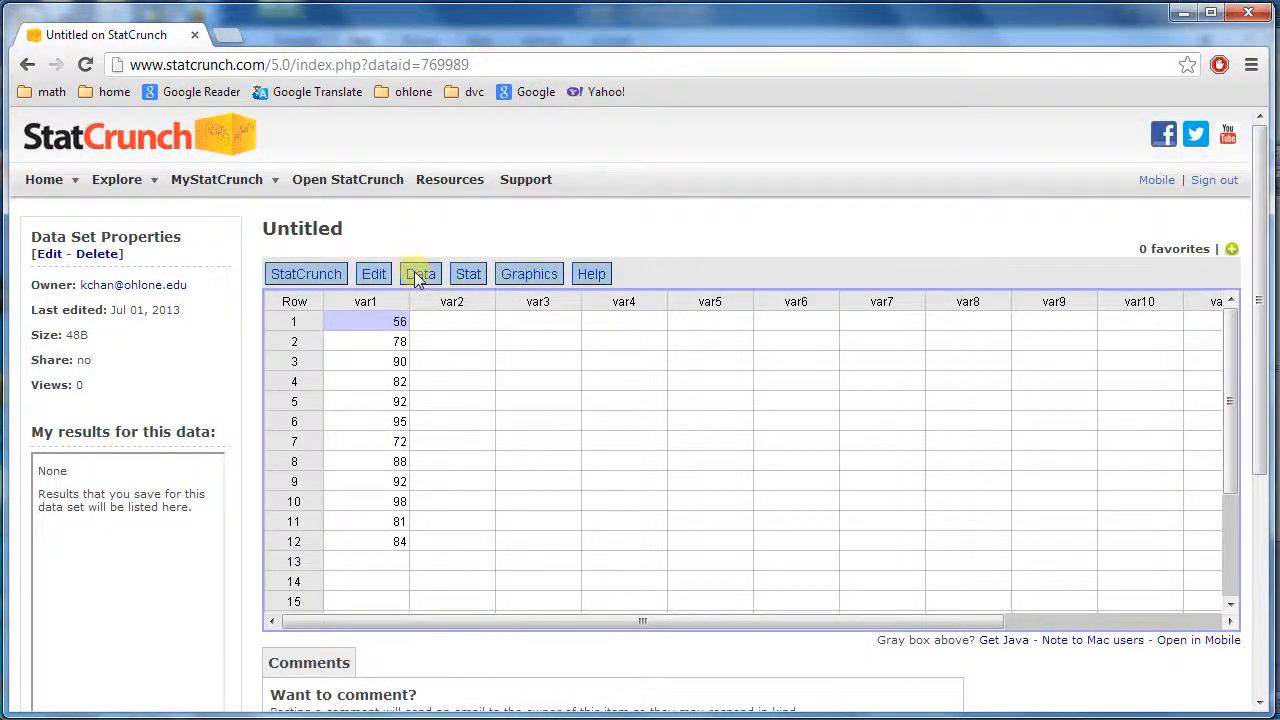
Calculate column summary statistics for var1
click(477, 280)
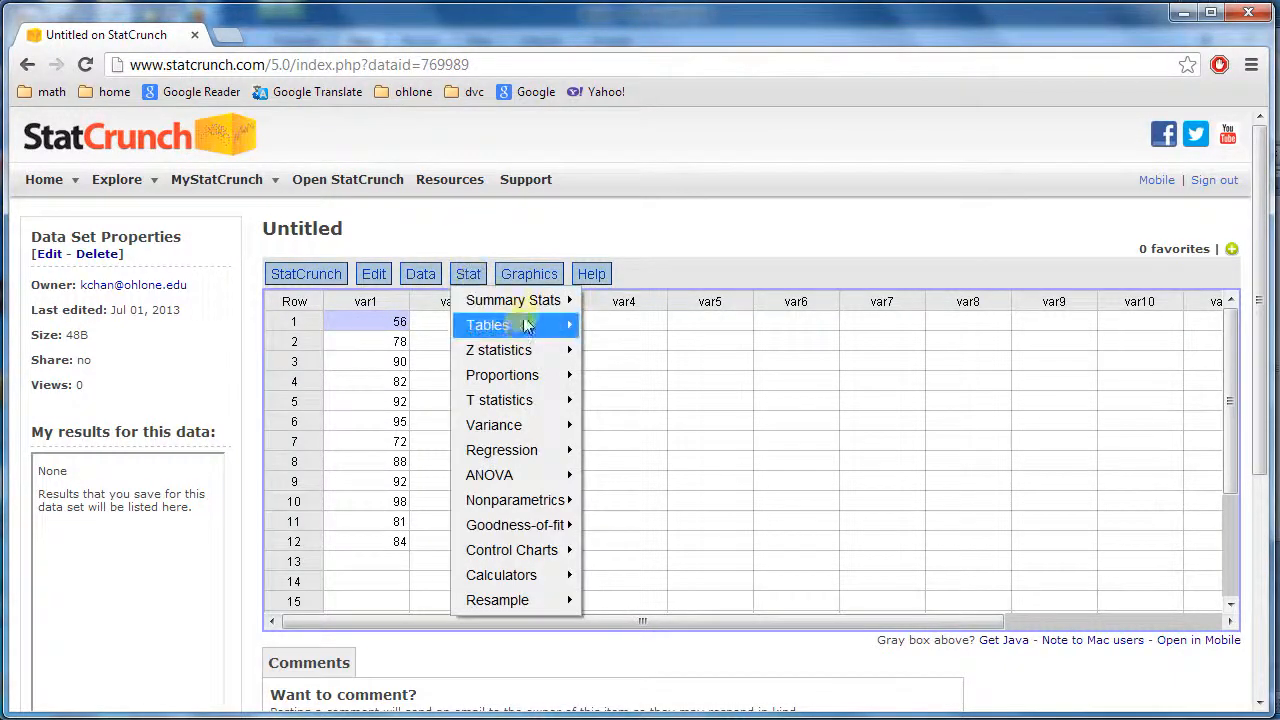
mouse_move(481, 302)
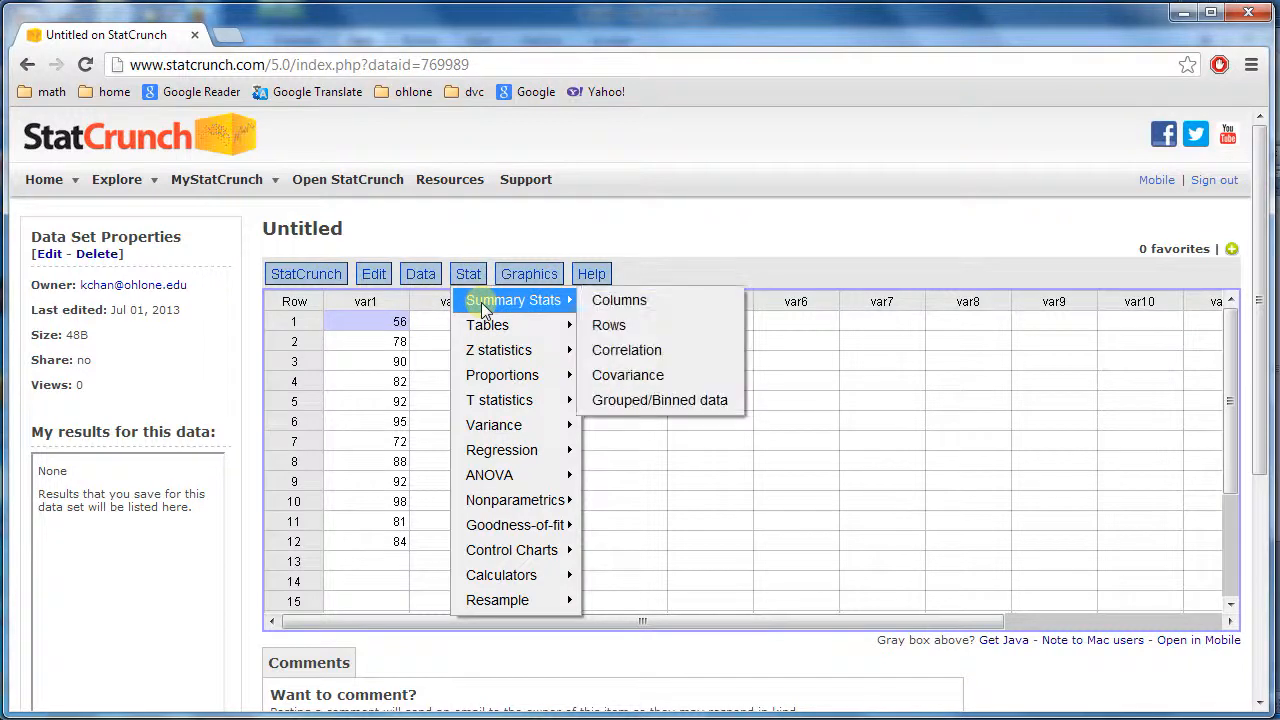
click(625, 302)
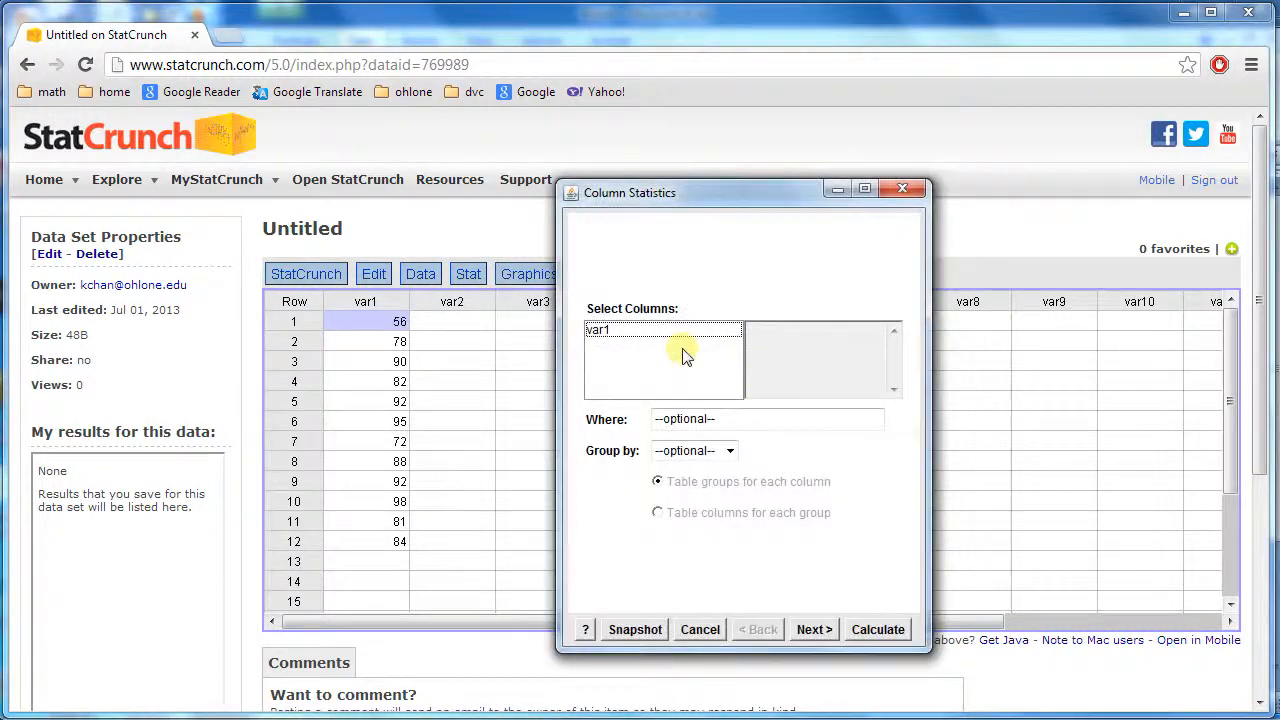
click(690, 341)
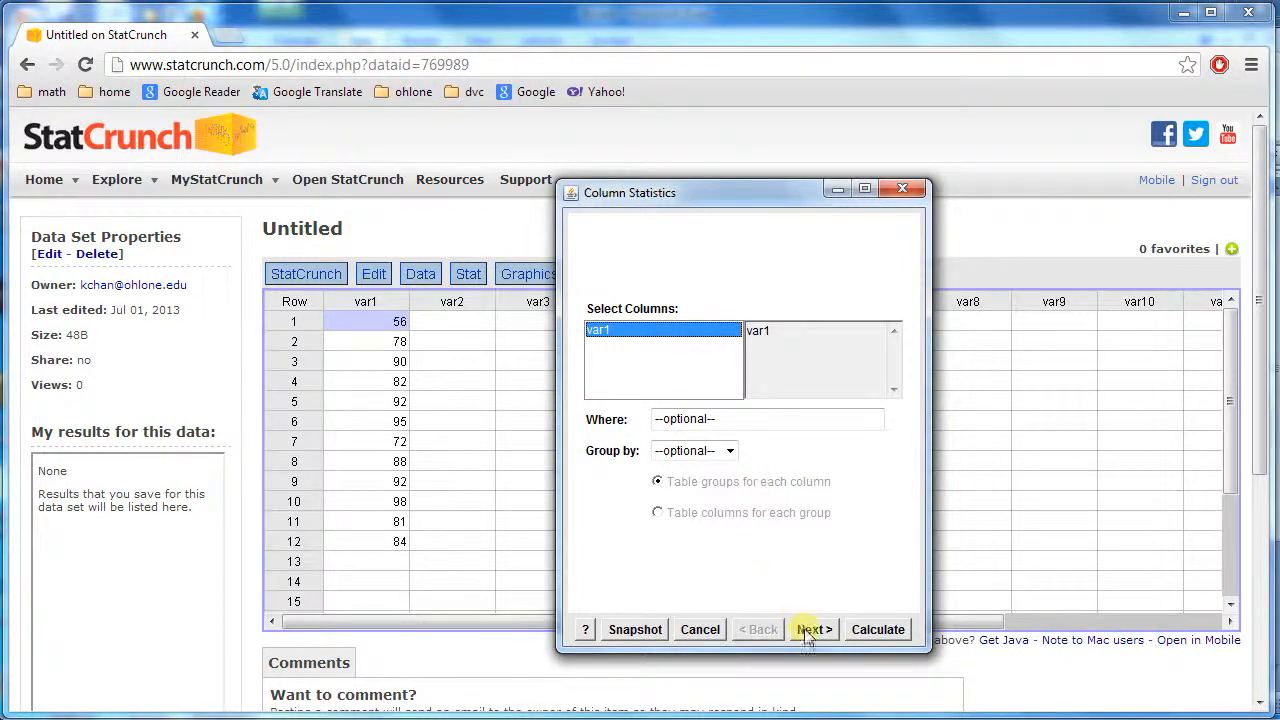
click(878, 630)
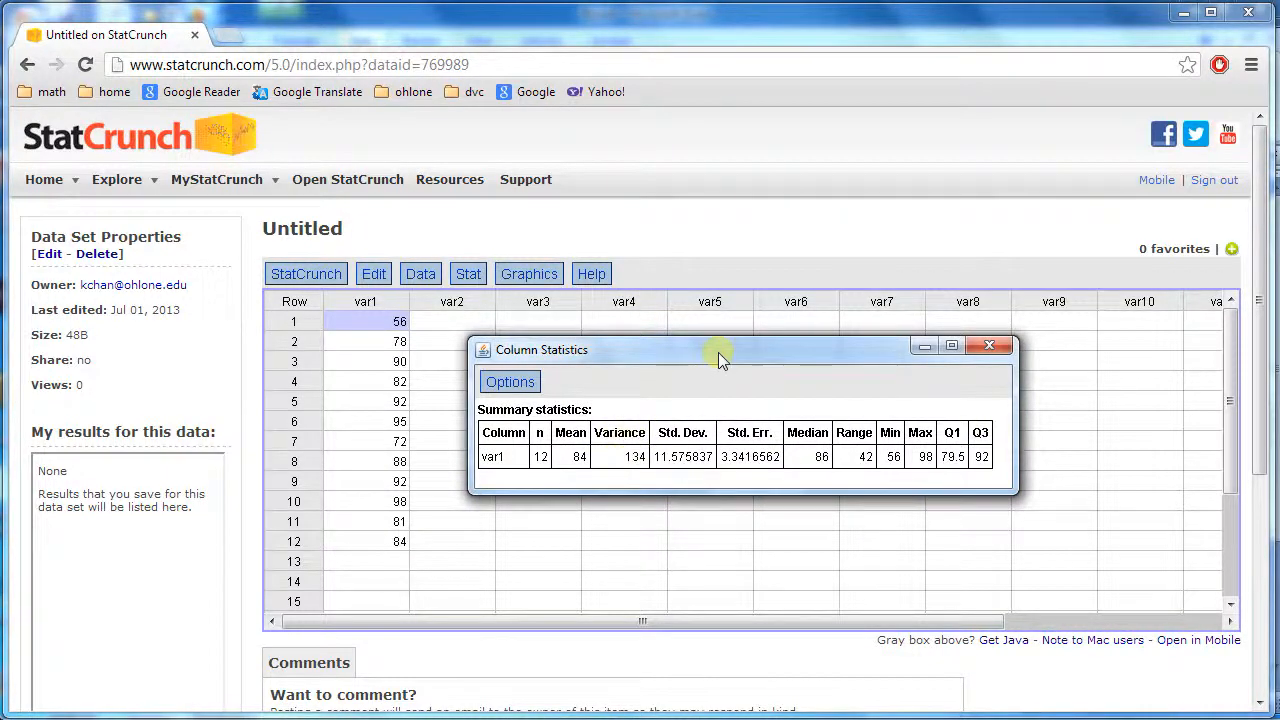
Copy the summary statistics table and paste it into the Excel sheet at cell F4
click(507, 384)
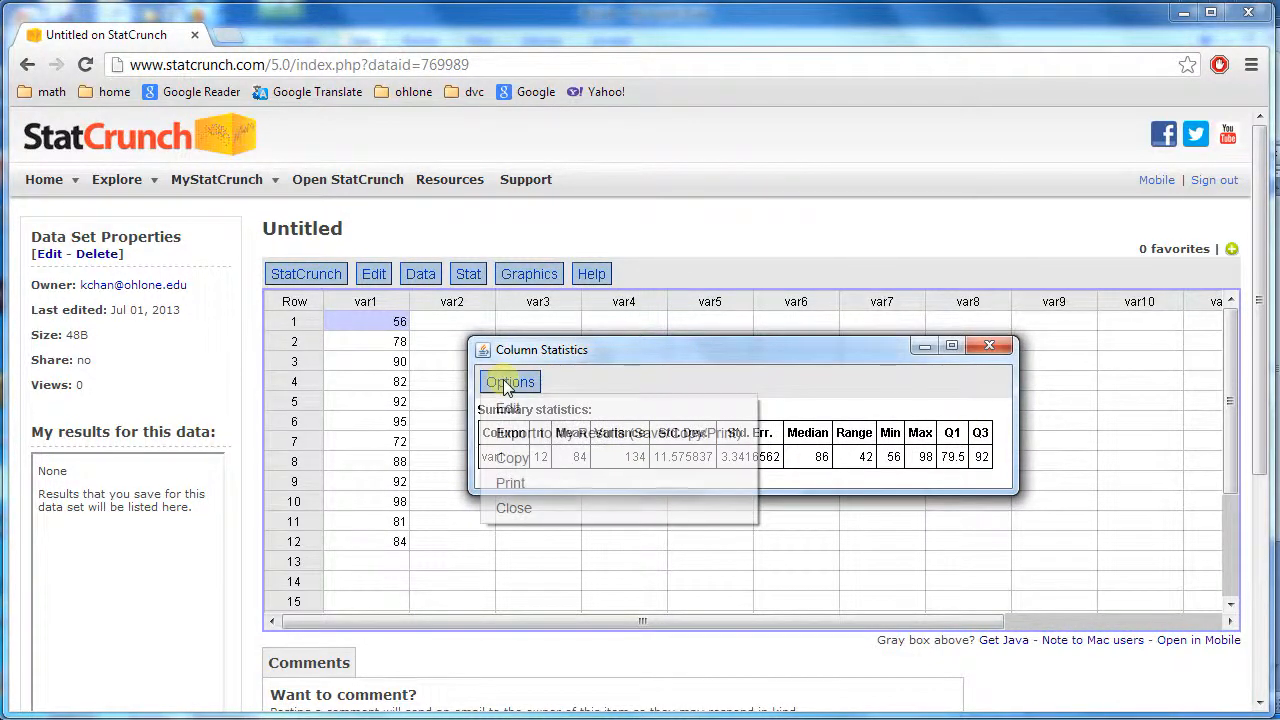
click(513, 458)
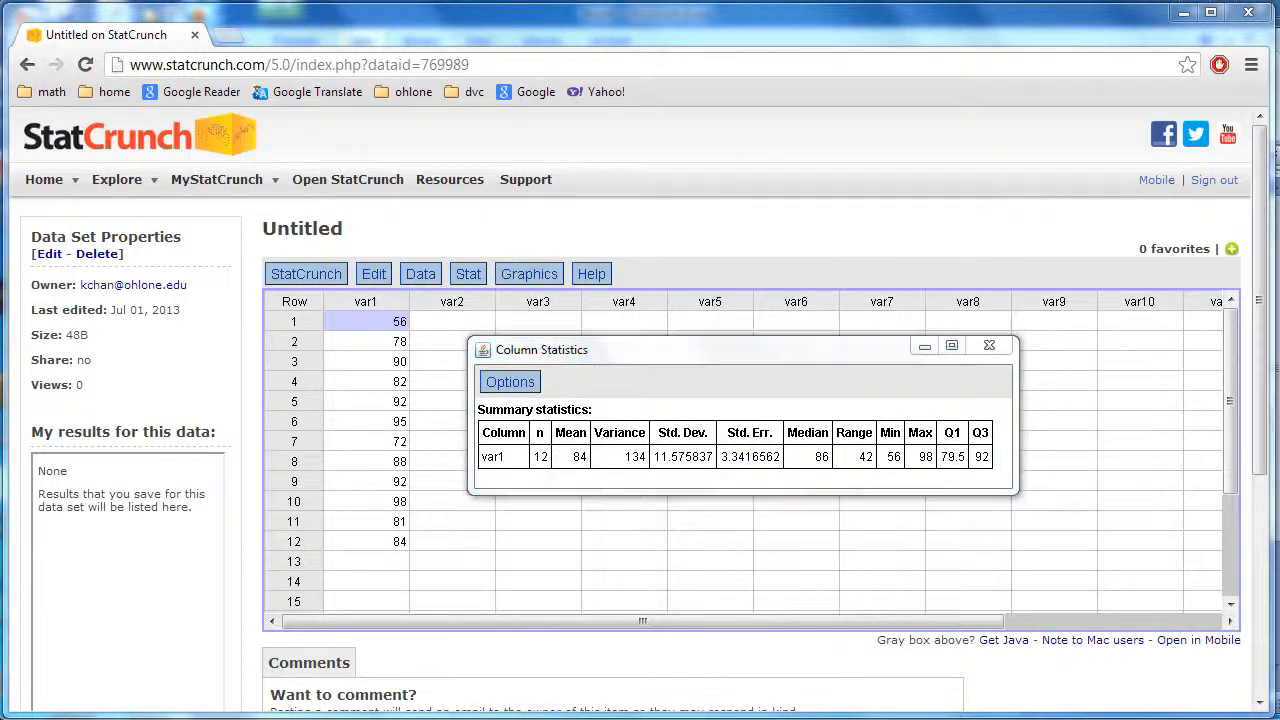
key(alt+Tab)
click(659, 295)
right_click(659, 295)
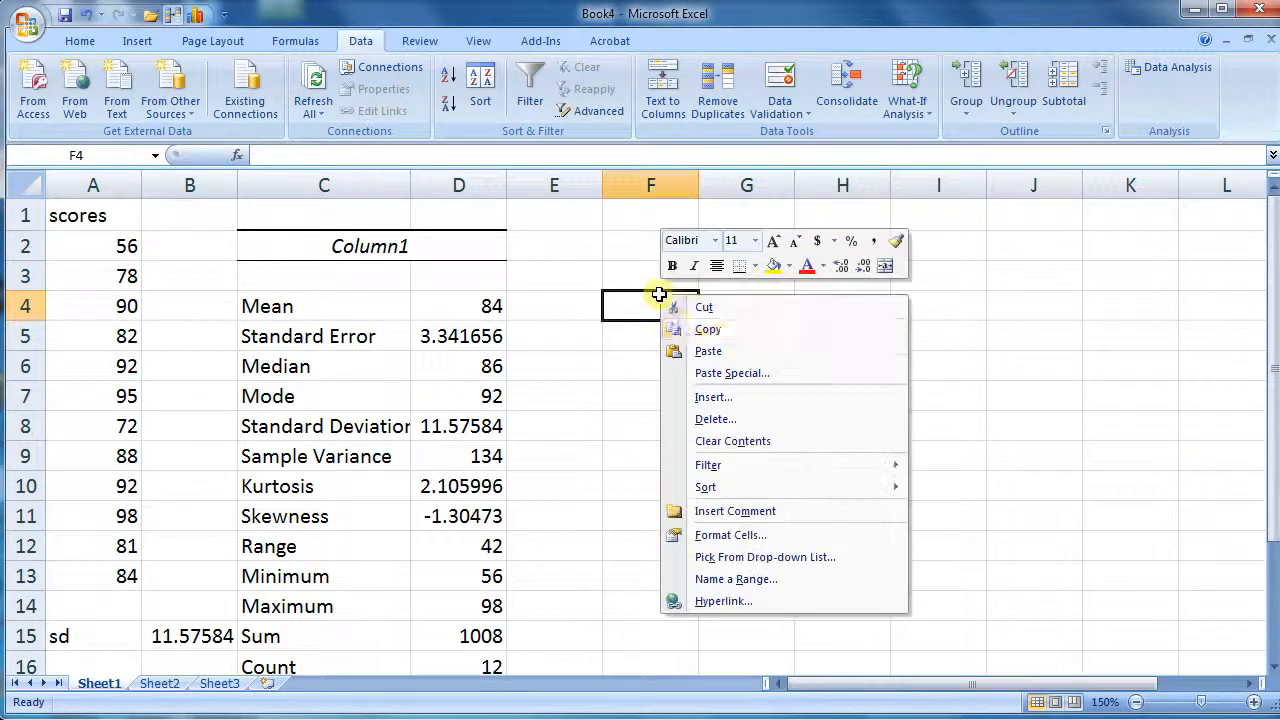
click(672, 349)
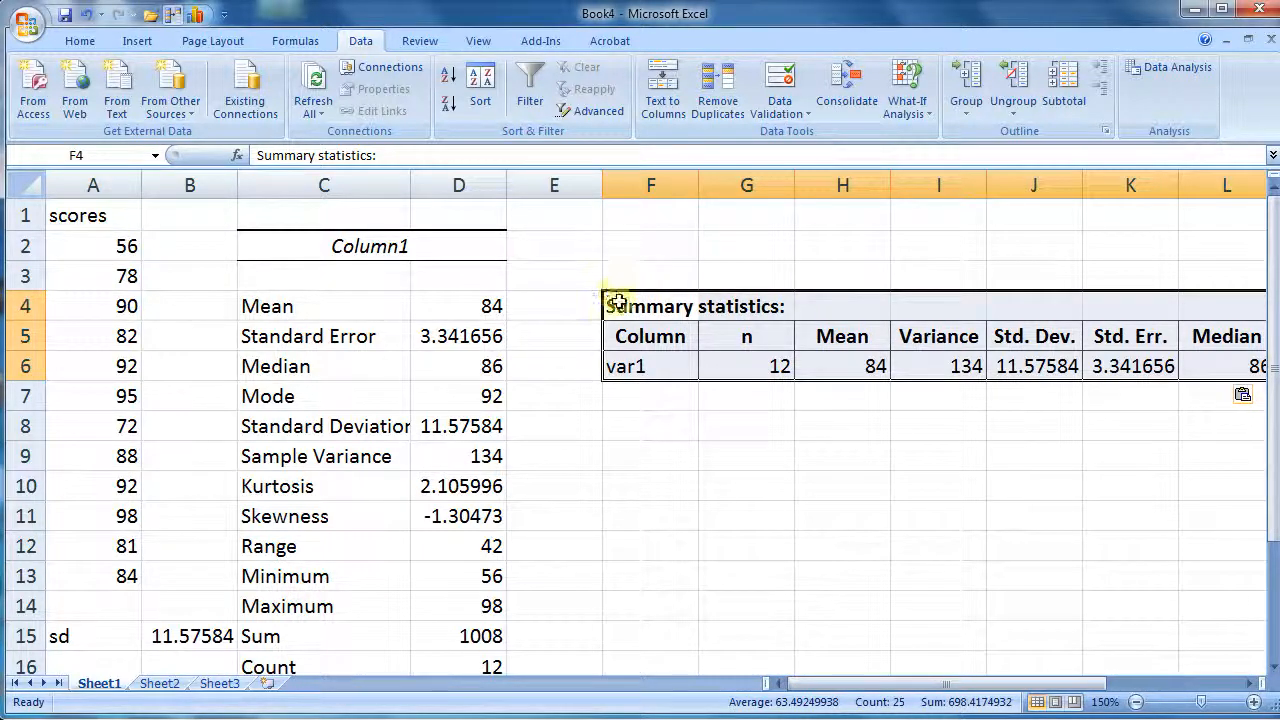
Examine the pasted Mean, Variance and Std. Dev. values against the Excel output
click(658, 364)
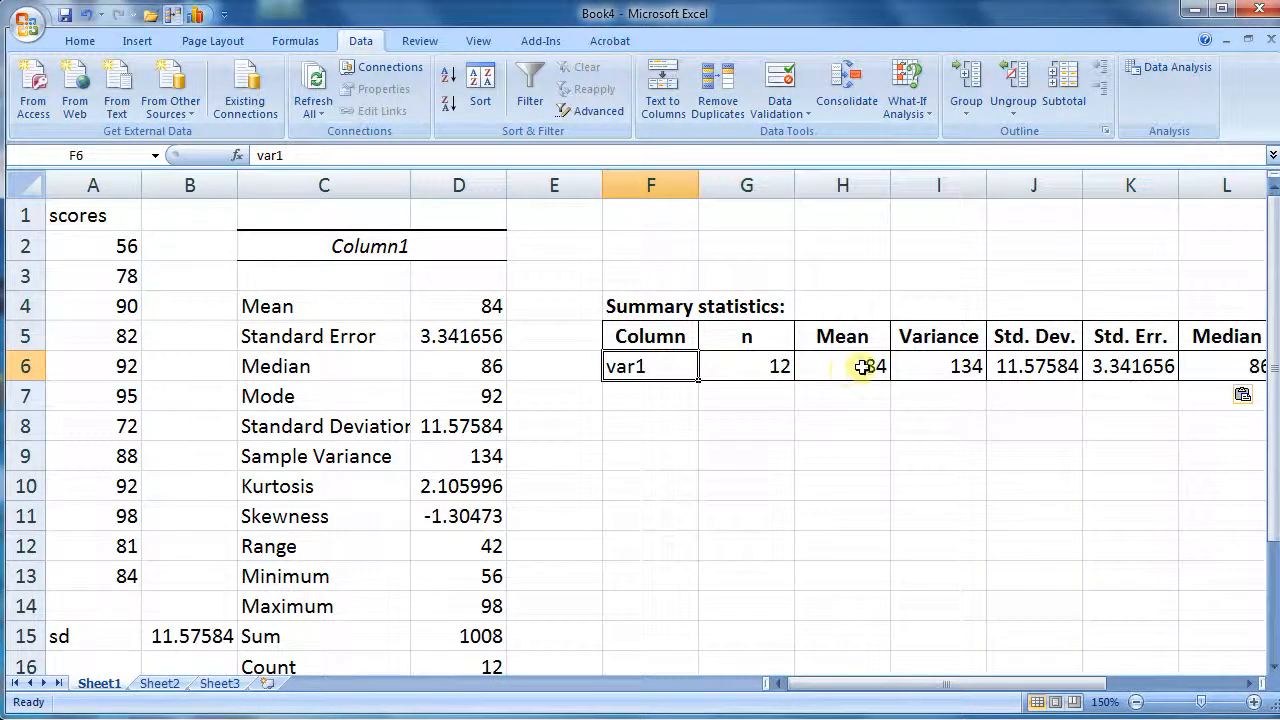
click(856, 366)
click(929, 364)
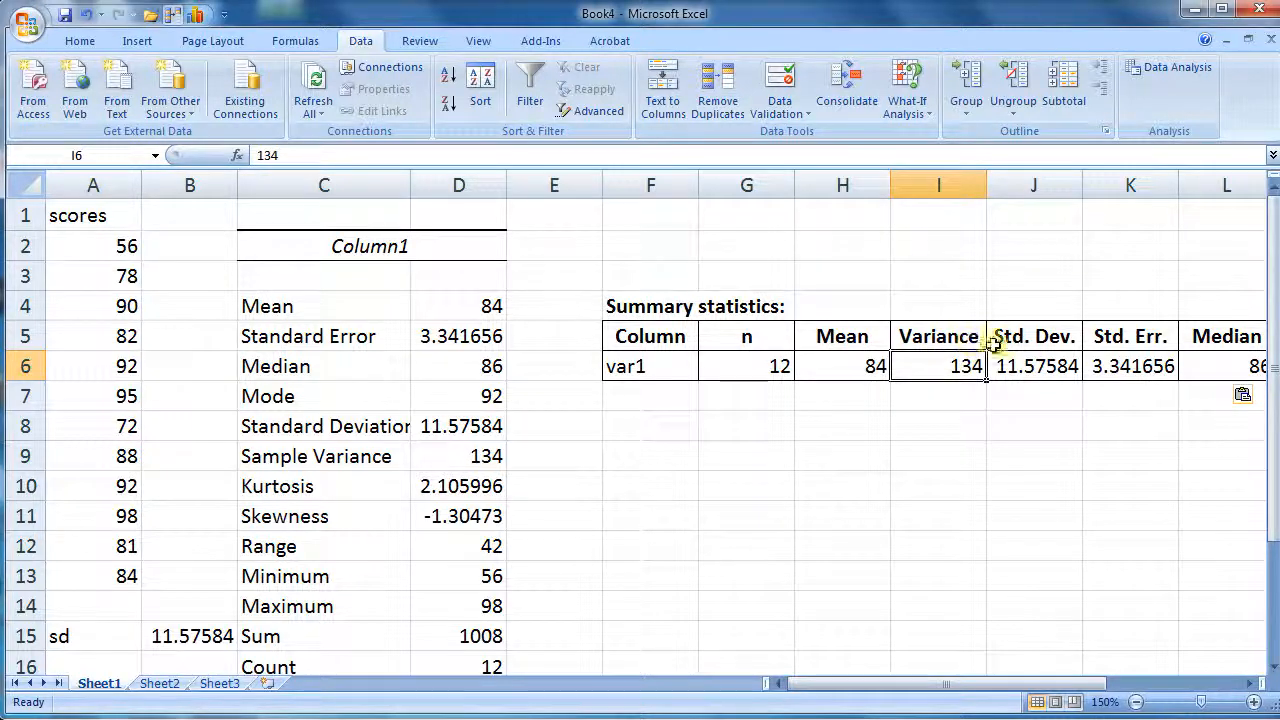
click(1016, 338)
click(940, 336)
click(1010, 336)
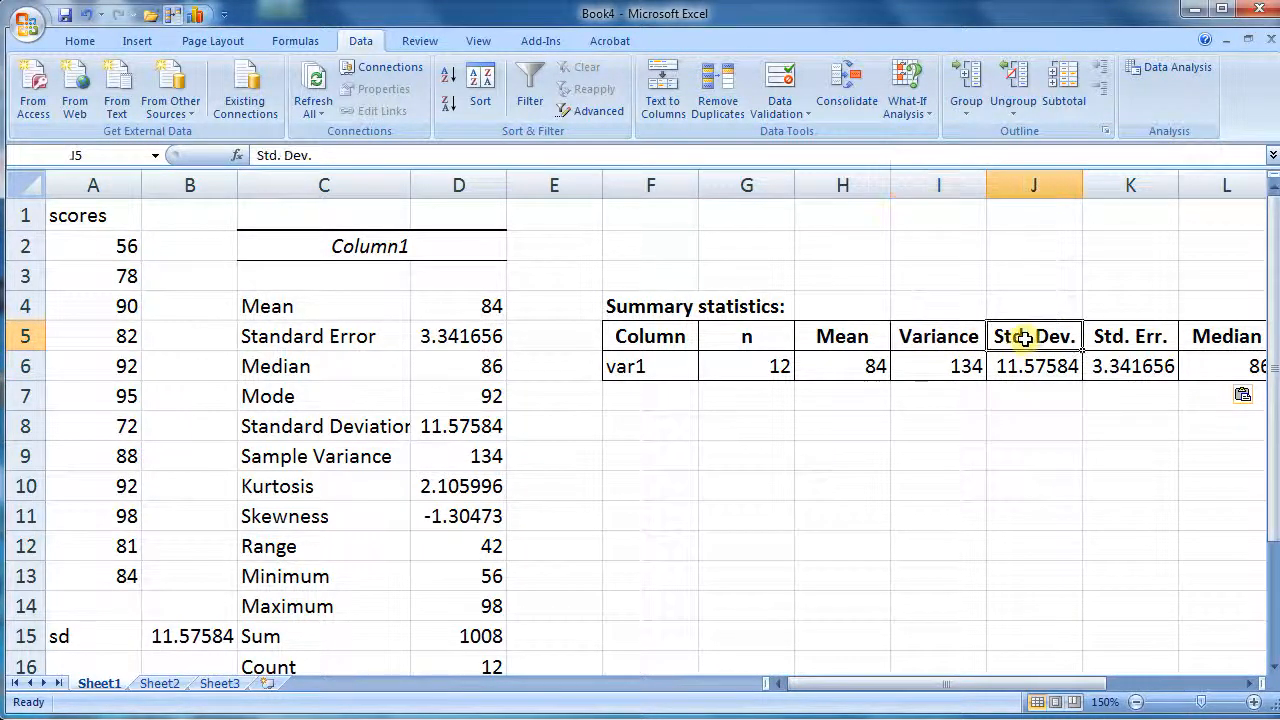
drag(1095, 685, 955, 662)
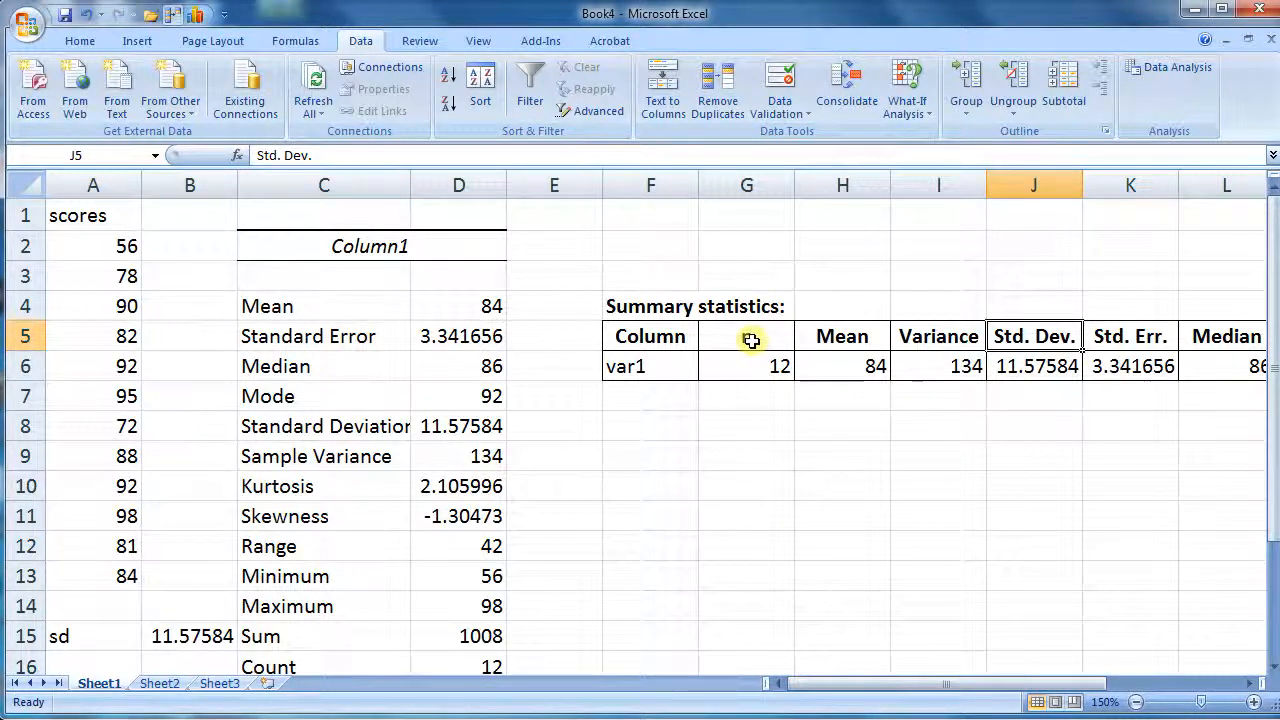
On Sheet2, enter the label mean in A8 below the classes and frequency table
click(162, 683)
drag(57, 211, 190, 355)
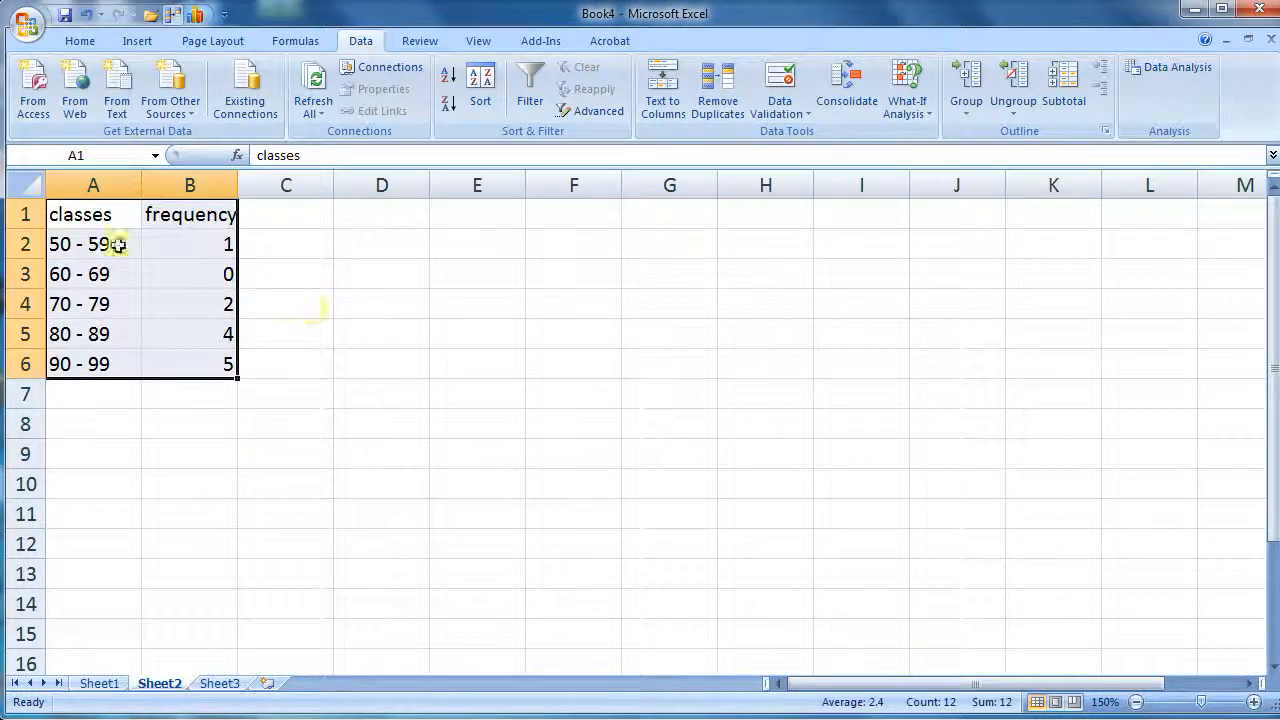
click(283, 518)
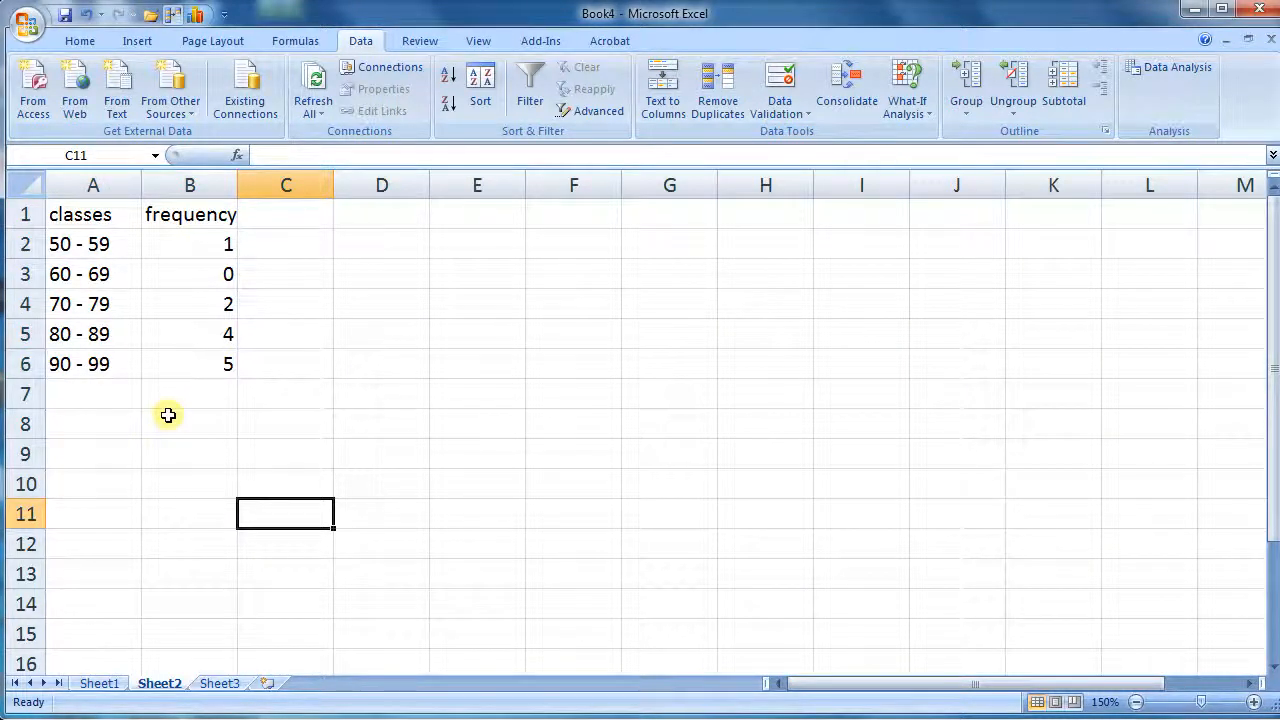
click(108, 423)
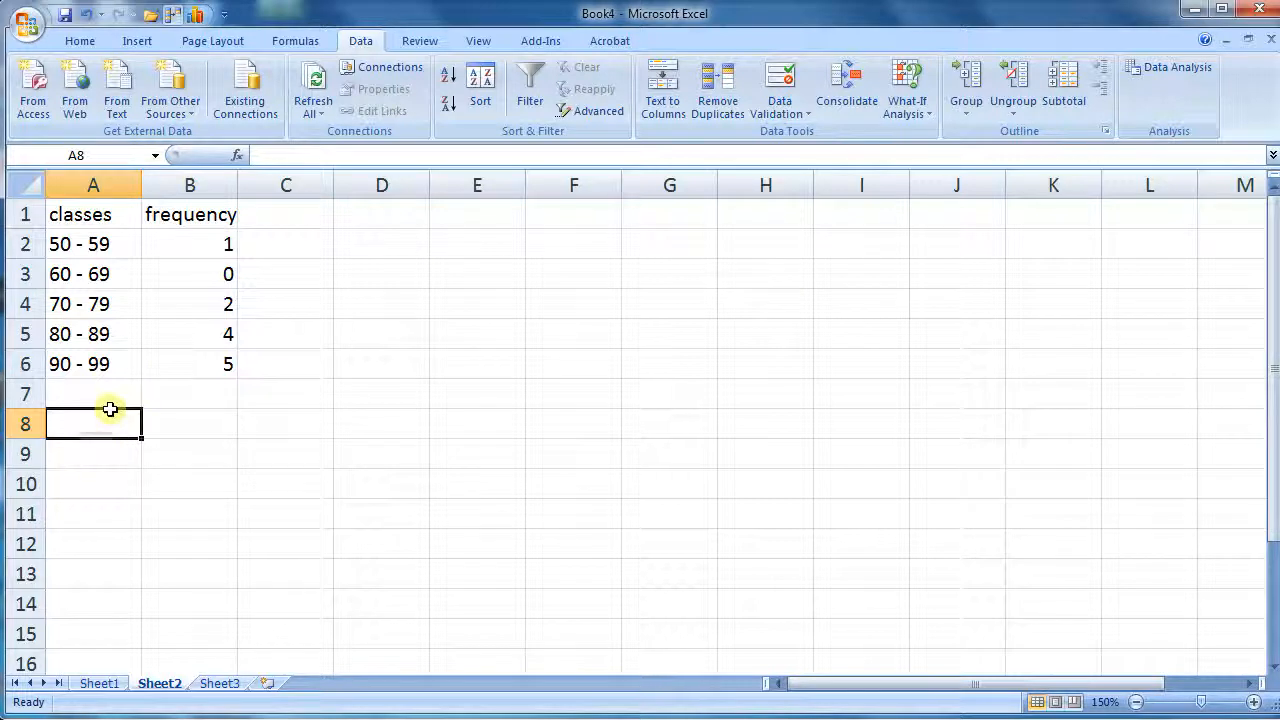
text(mea)
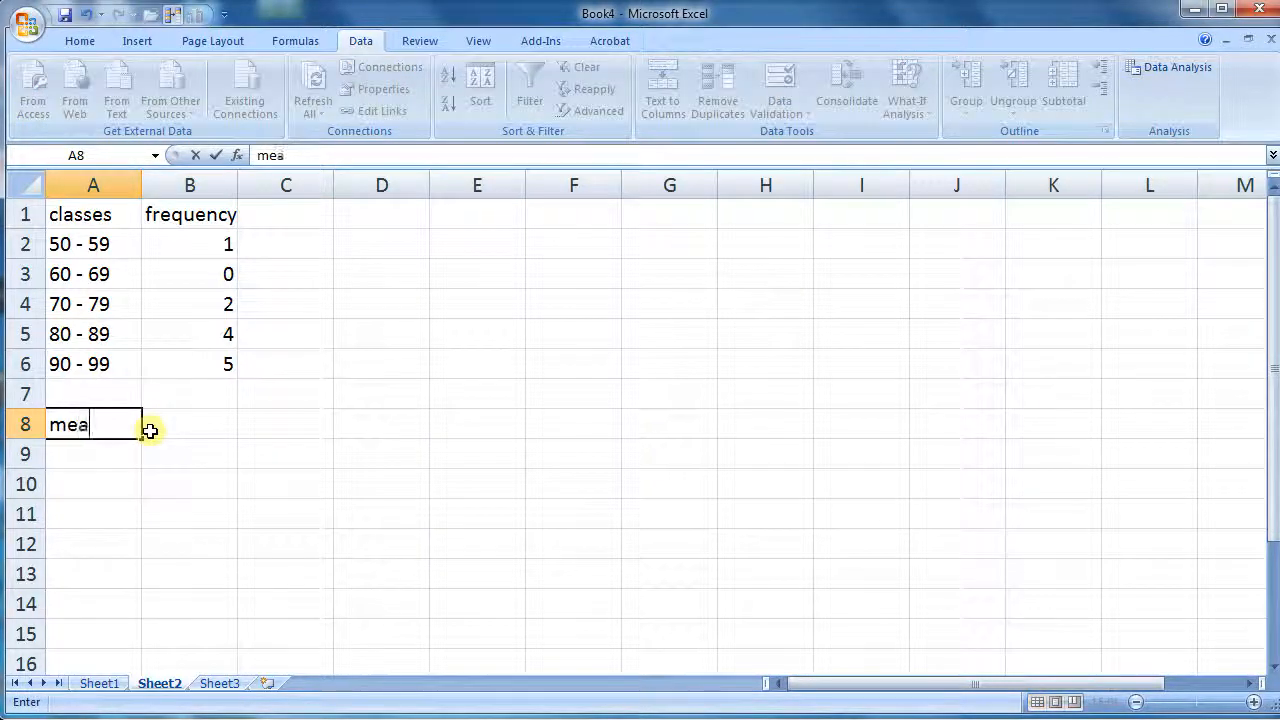
text(n)
click(216, 430)
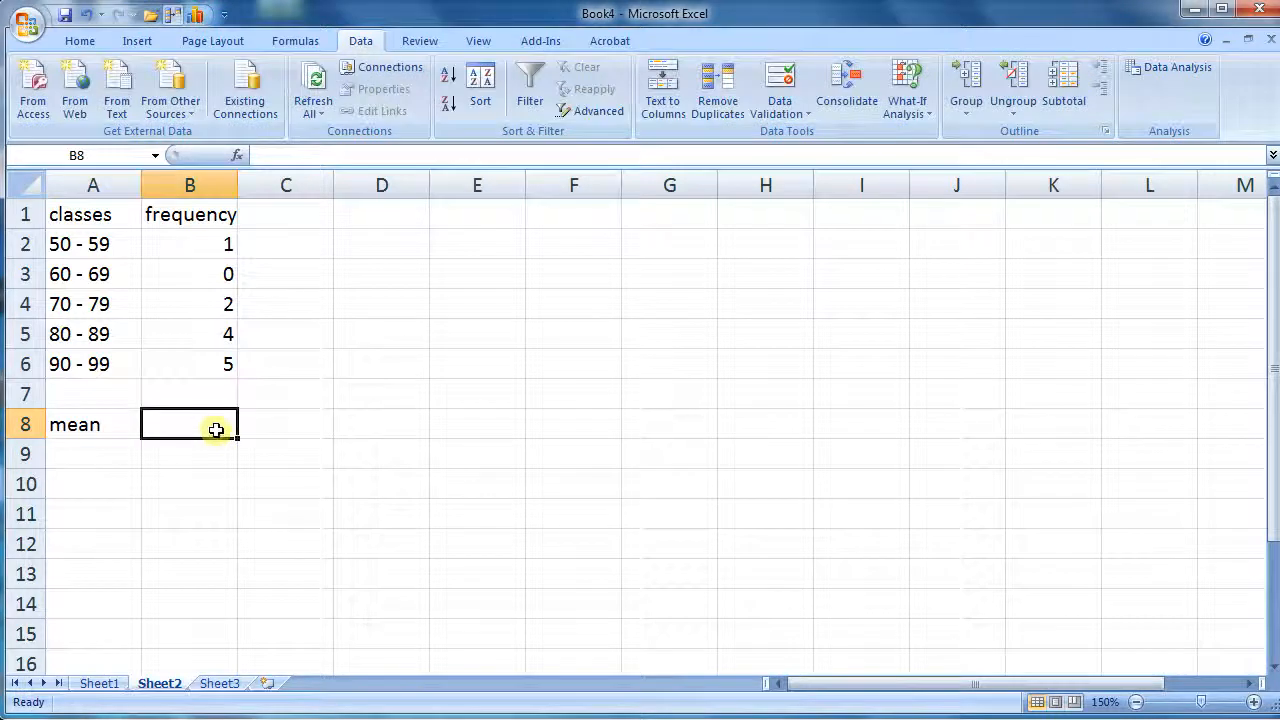
text(=)
click(228, 471)
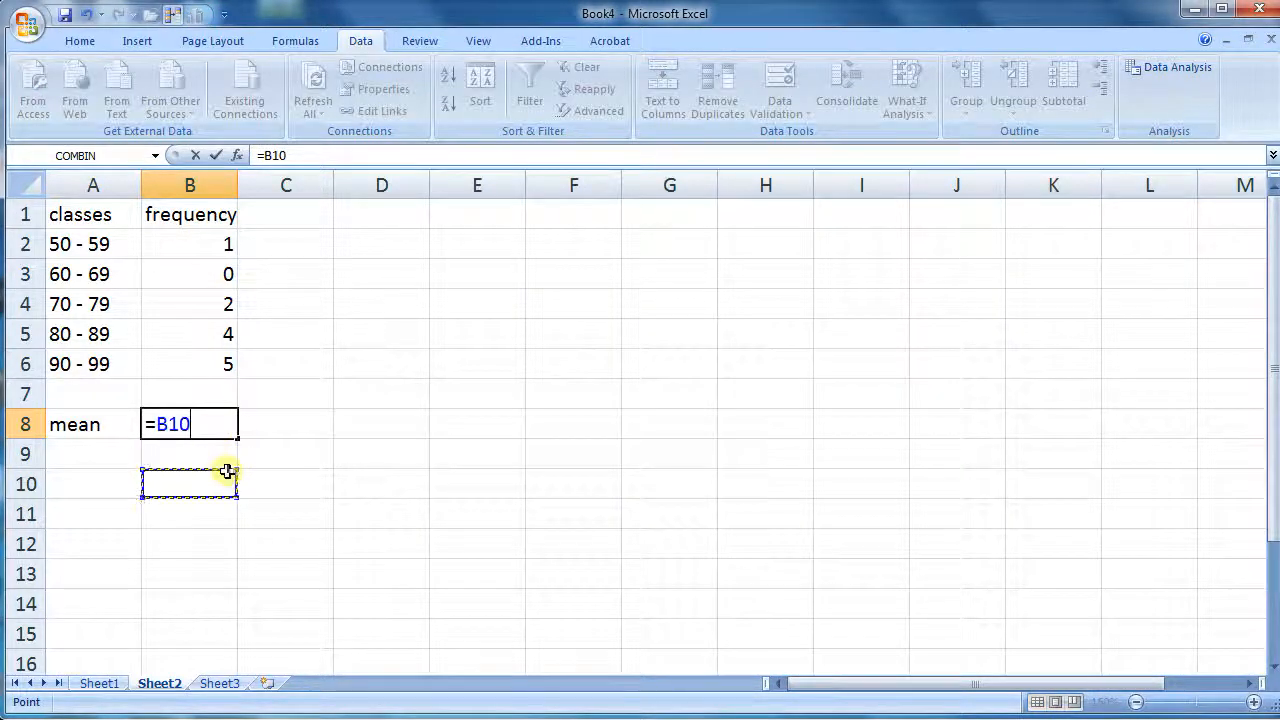
key(BackSpace)
scroll(228, 471, down, 1)
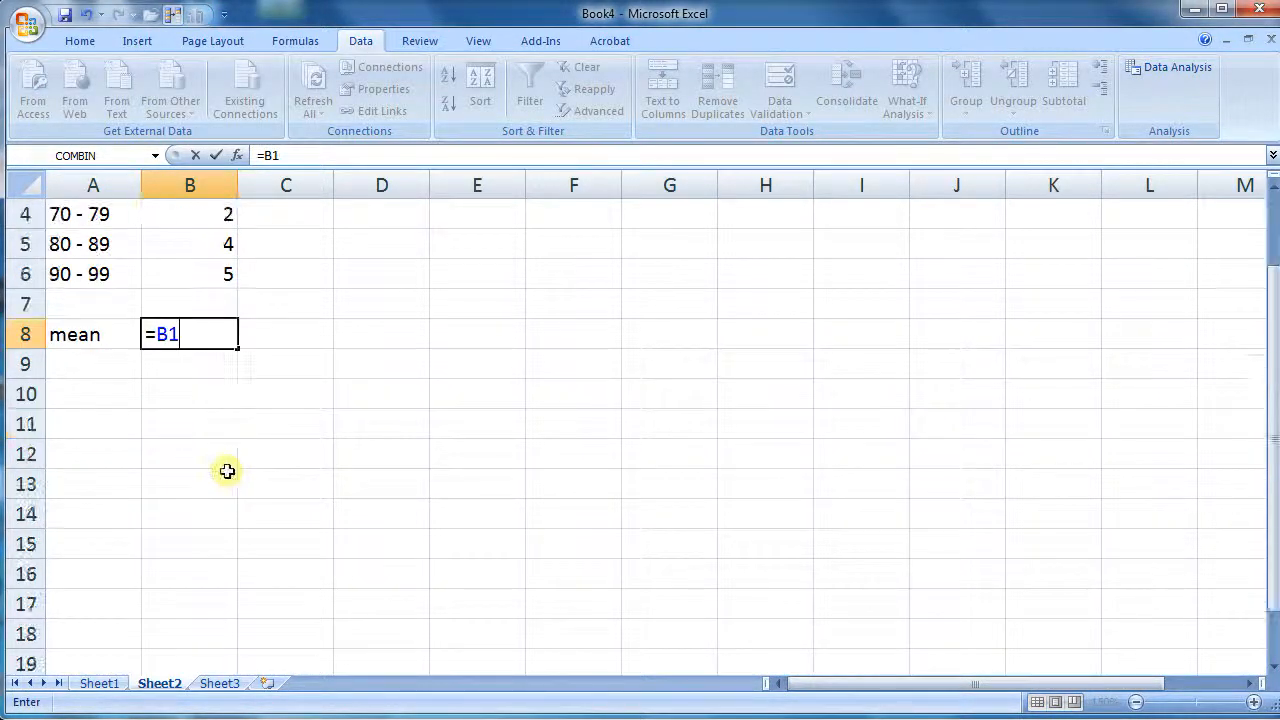
key(BackSpace)
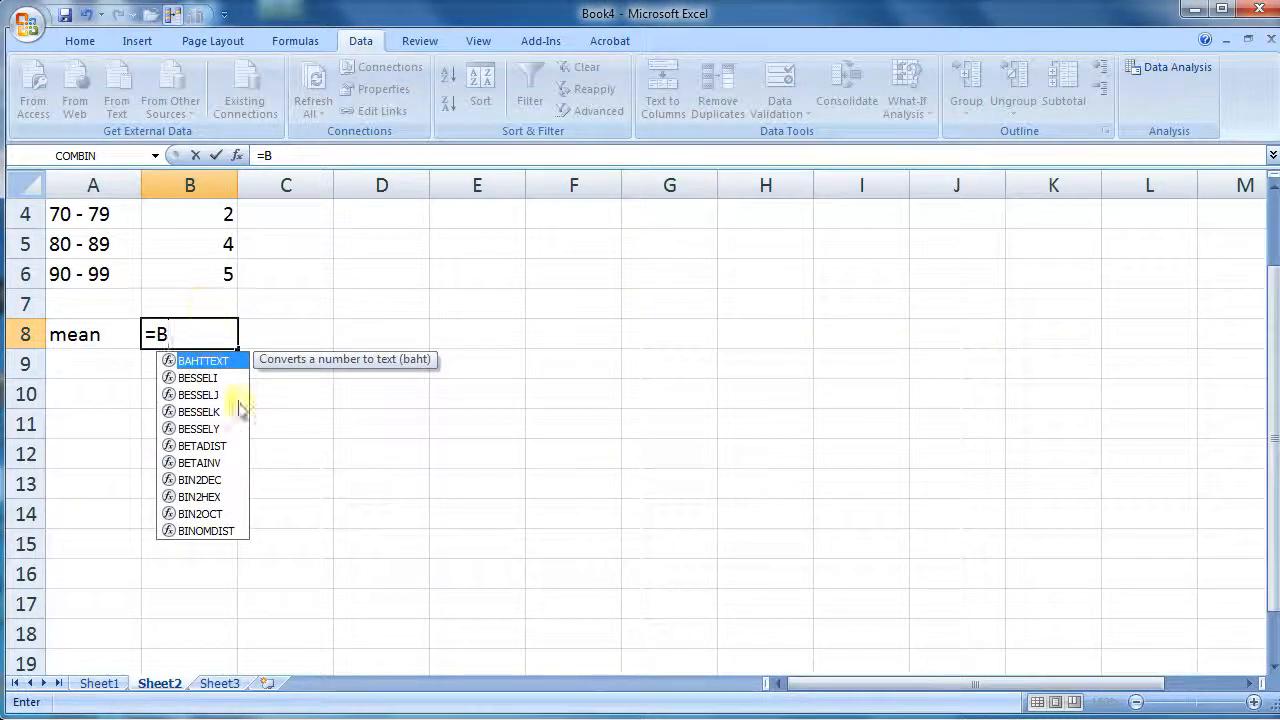
key(BackSpace)
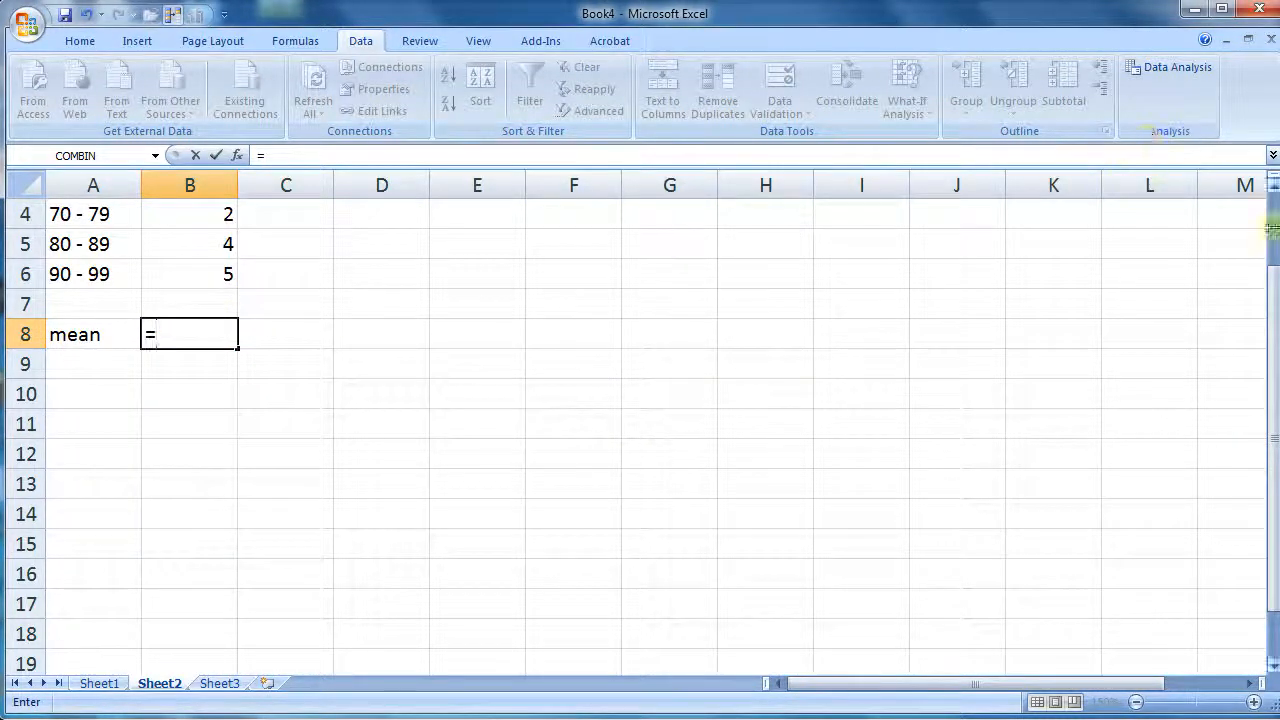
click(1275, 200)
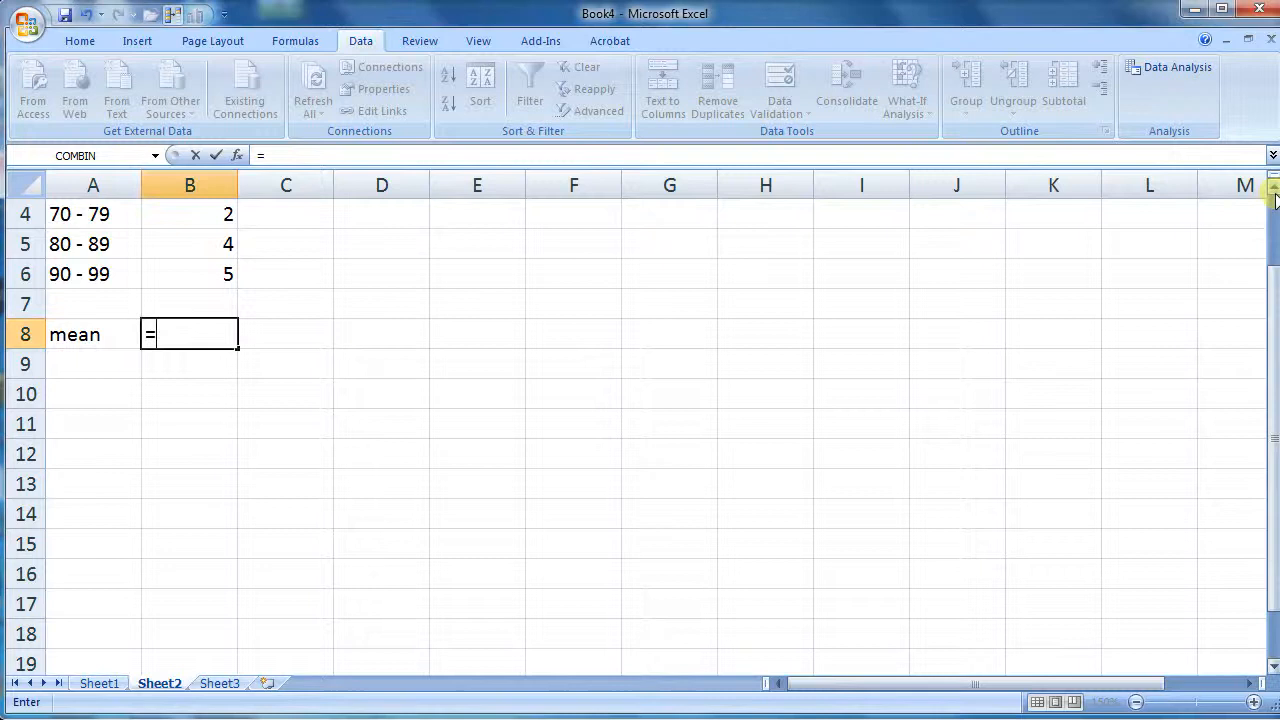
click(1273, 208)
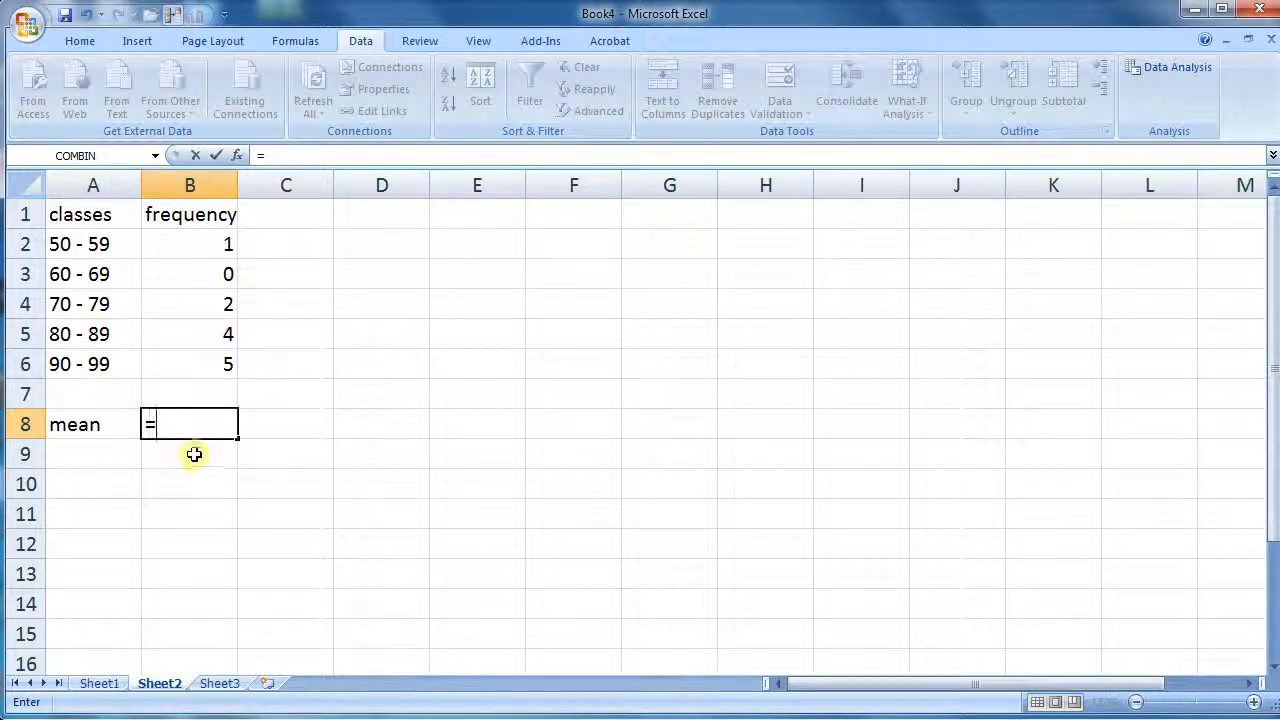
click(274, 245)
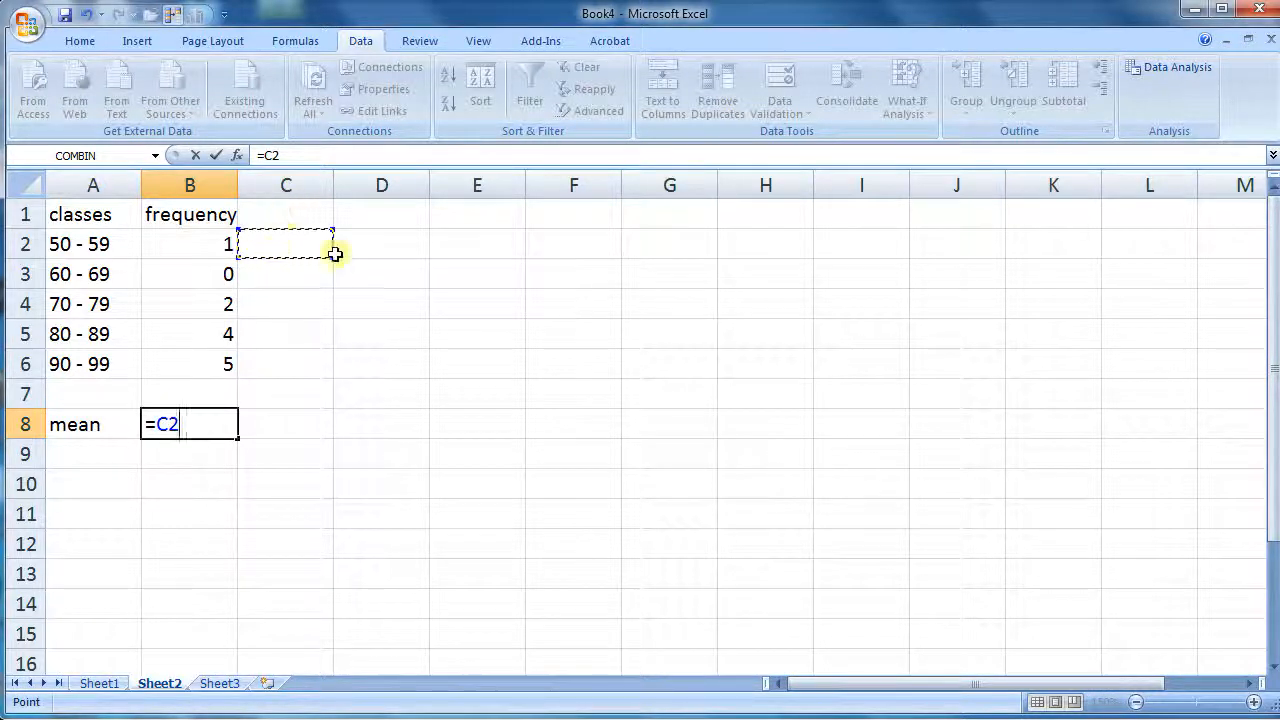
key(BackSpace)
key(BackSpace)
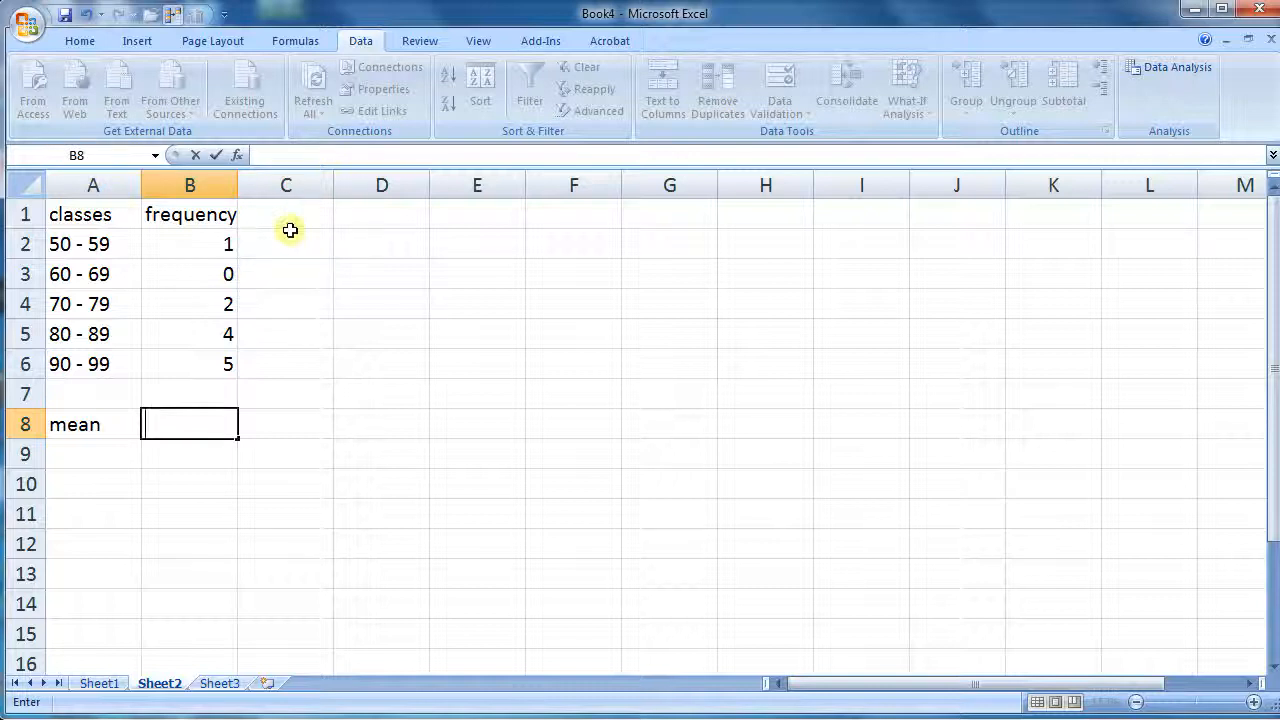
Add the header cl mid pt to column C next to the frequency column
click(290, 219)
text(ci)
text( mid pt)
Compute the first class midpoint in C2 with the formula =(50+59)/2
click(293, 240)
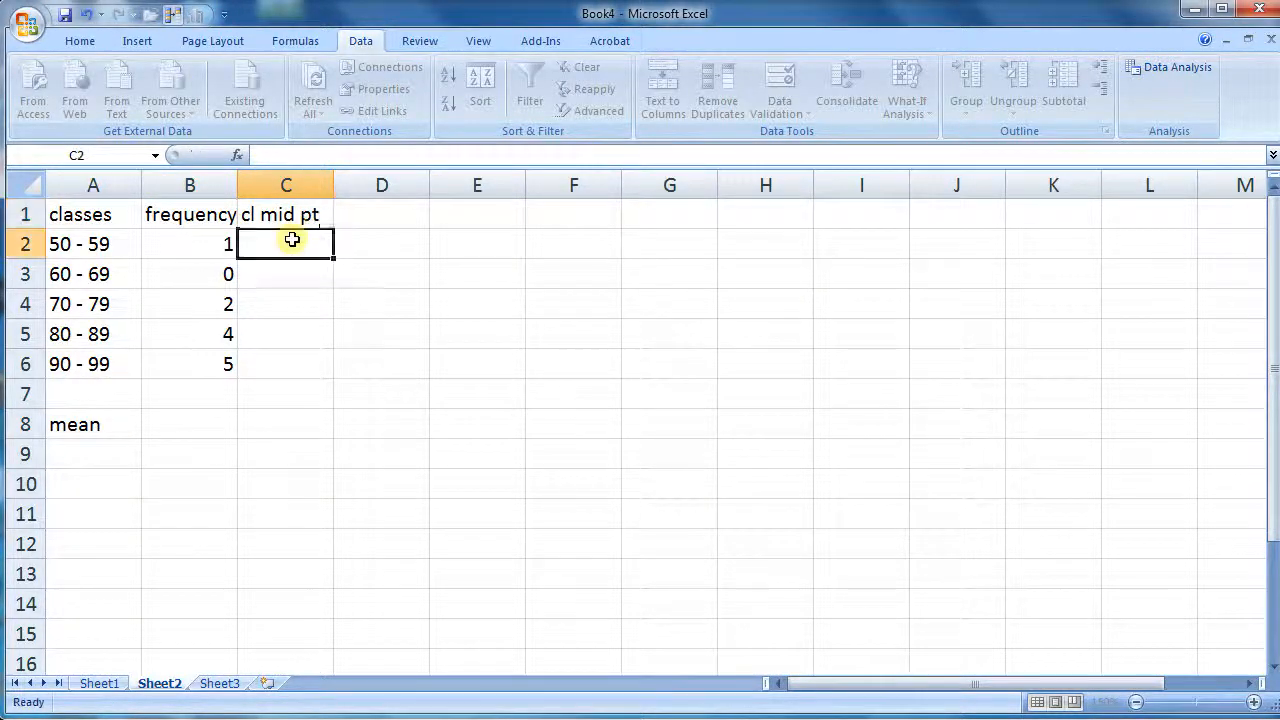
text(=()
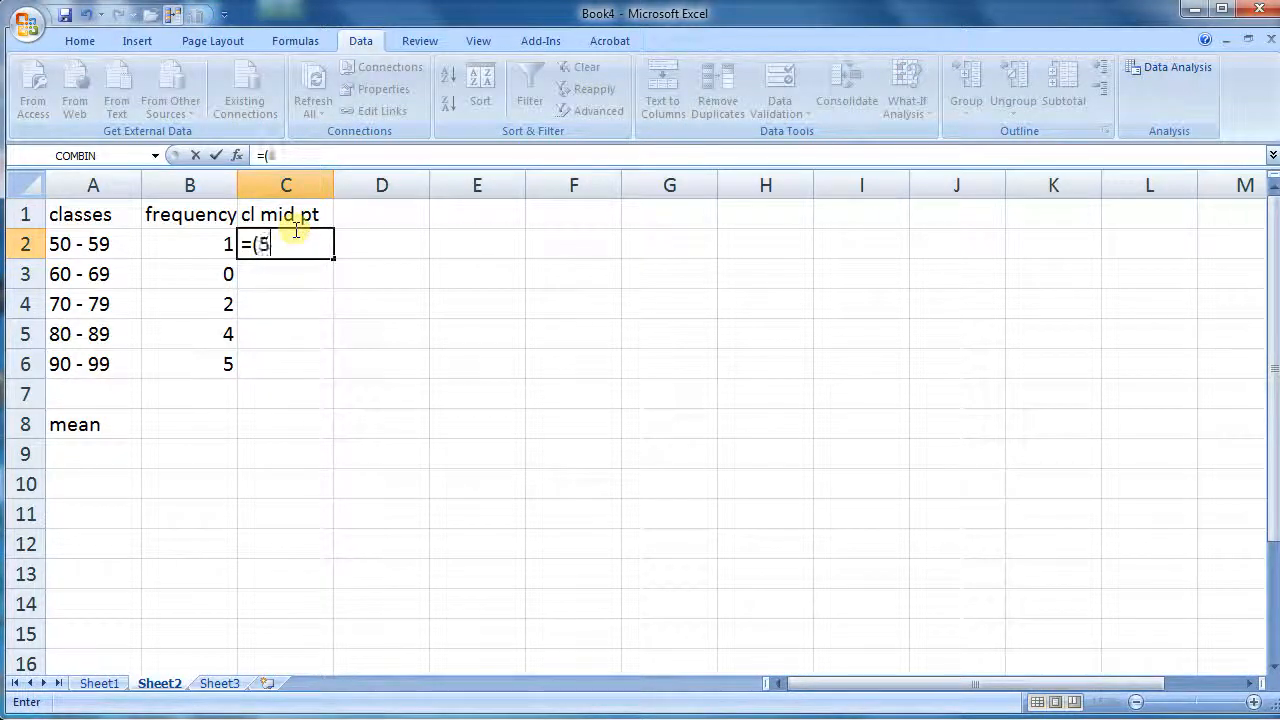
text(50+59))
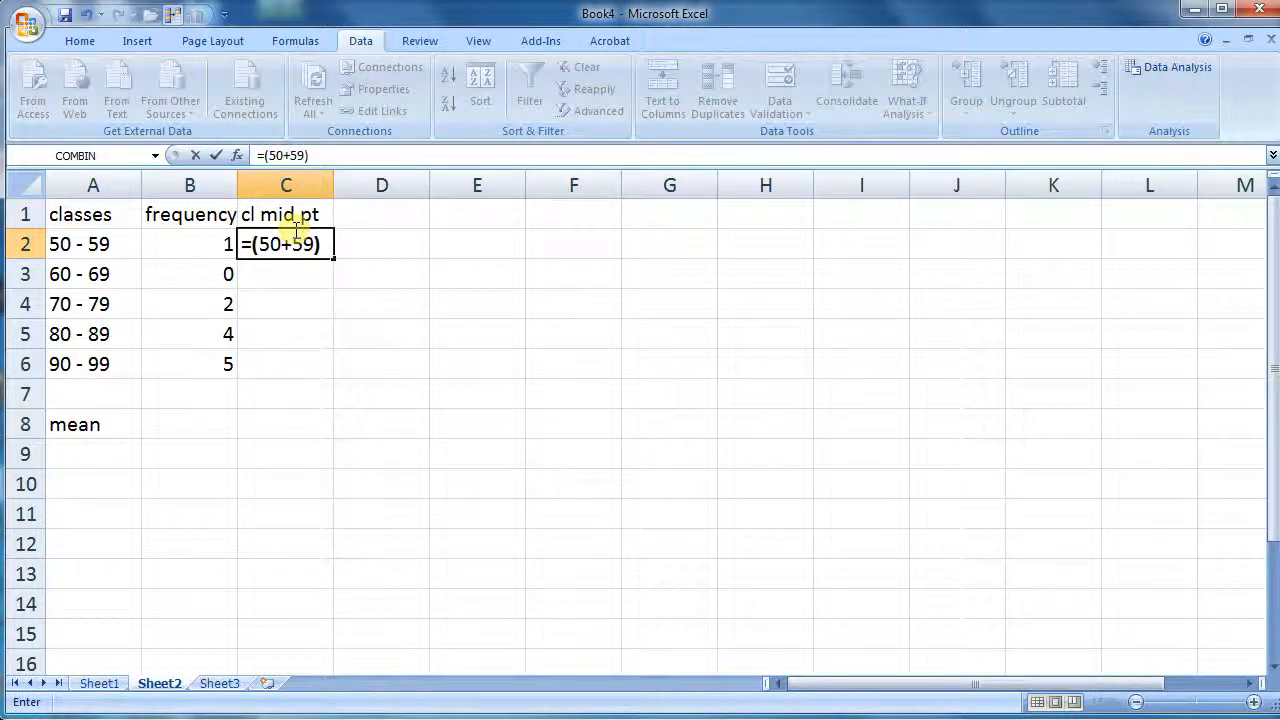
text(/2)
key(Return)
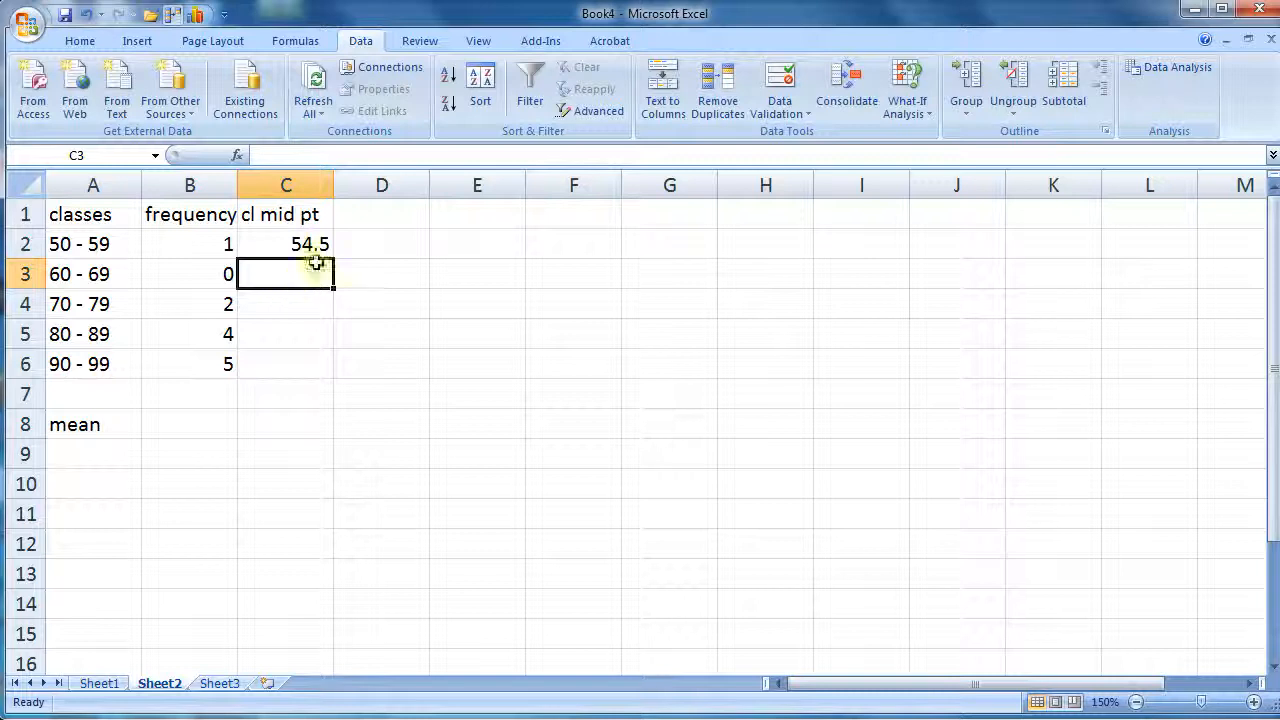
Enter the remaining class midpoints 64.5, 74.5, 84.5 and 94.5 in C3 through C6
text(64.5)
key(Return)
text(74.5)
key(Return)
text(84.5)
key(Return)
text(94)
key(Return)
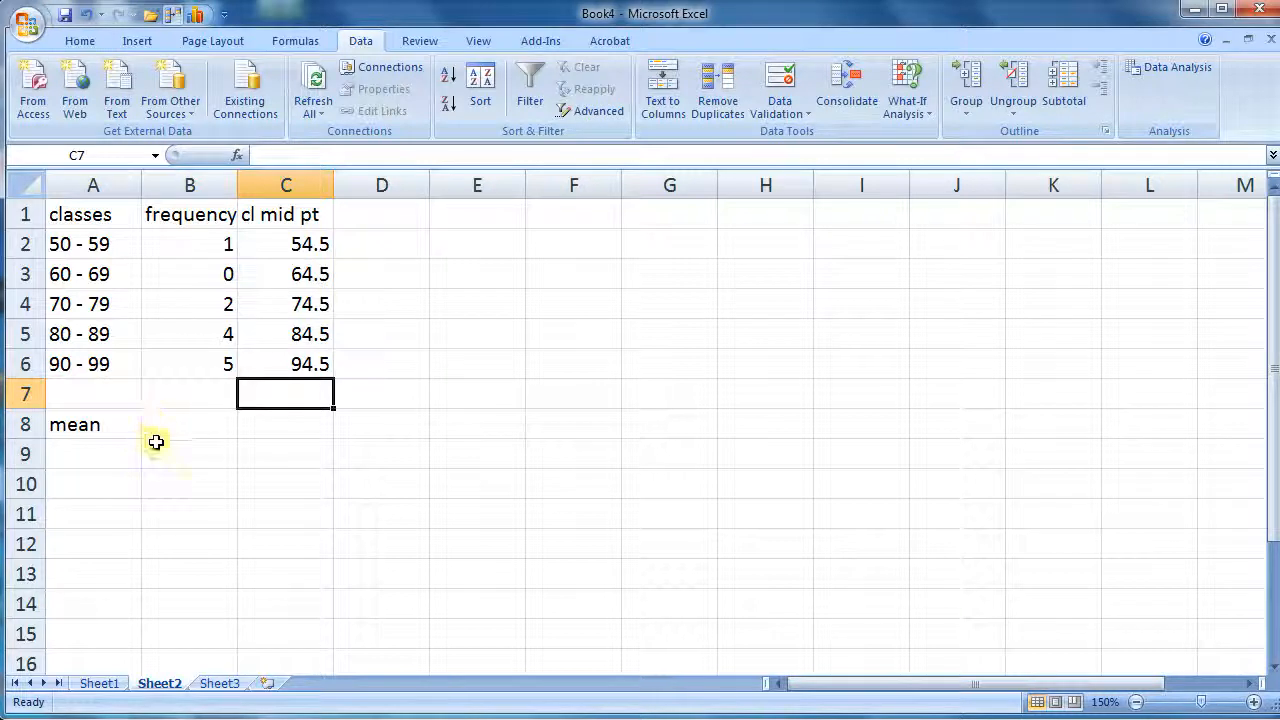
In B8, compute the grouped mean with =sumproduct(C2:C6,B2:B6)/sum(B2:B6)
click(195, 426)
text(=sum)
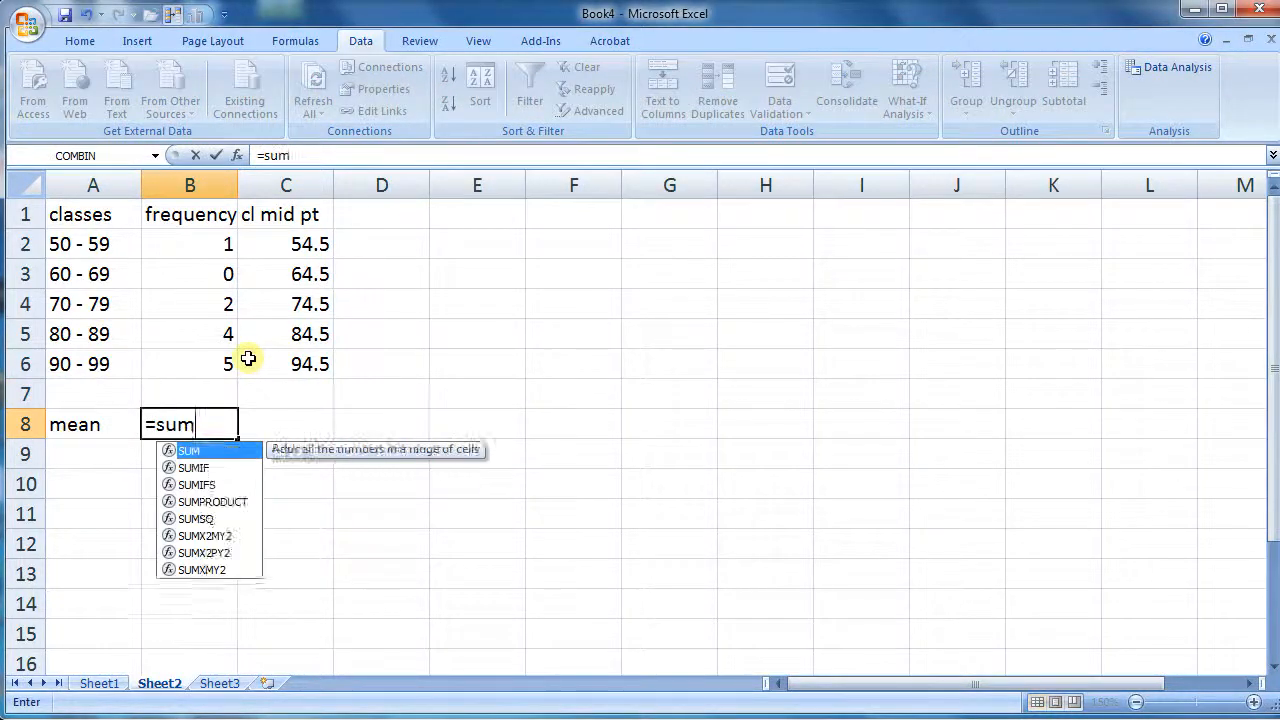
text(product)
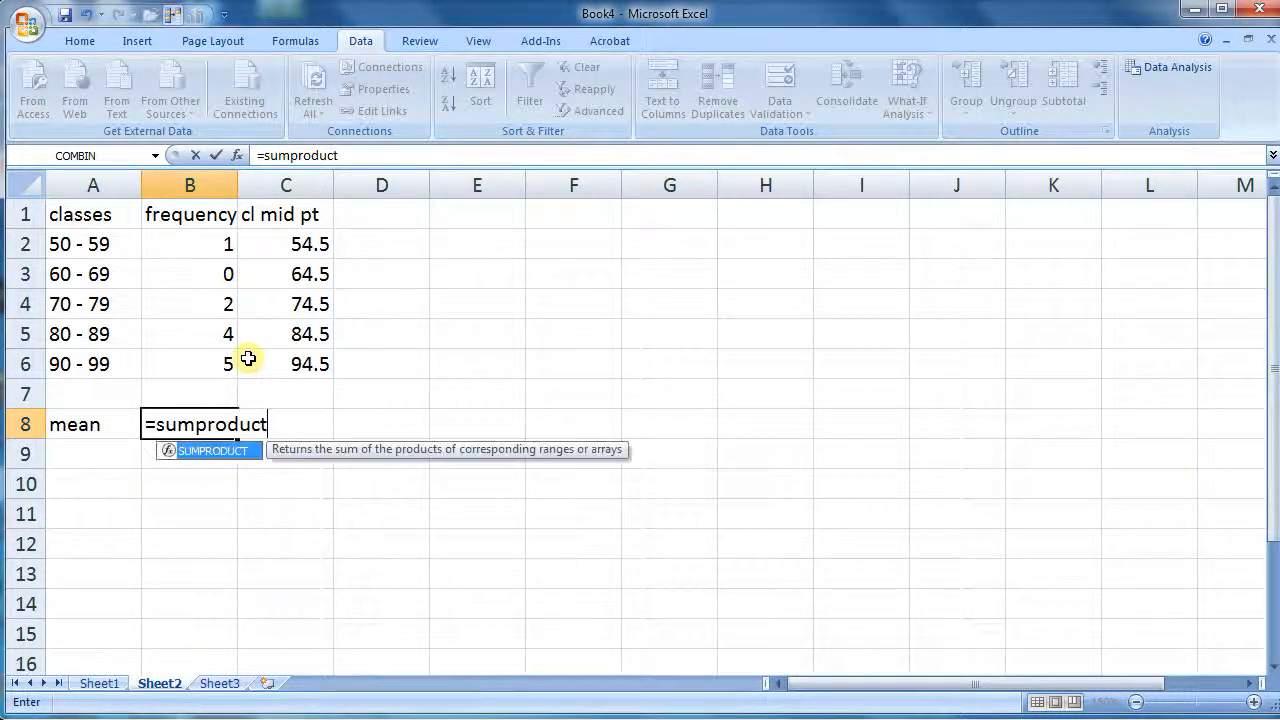
text(()
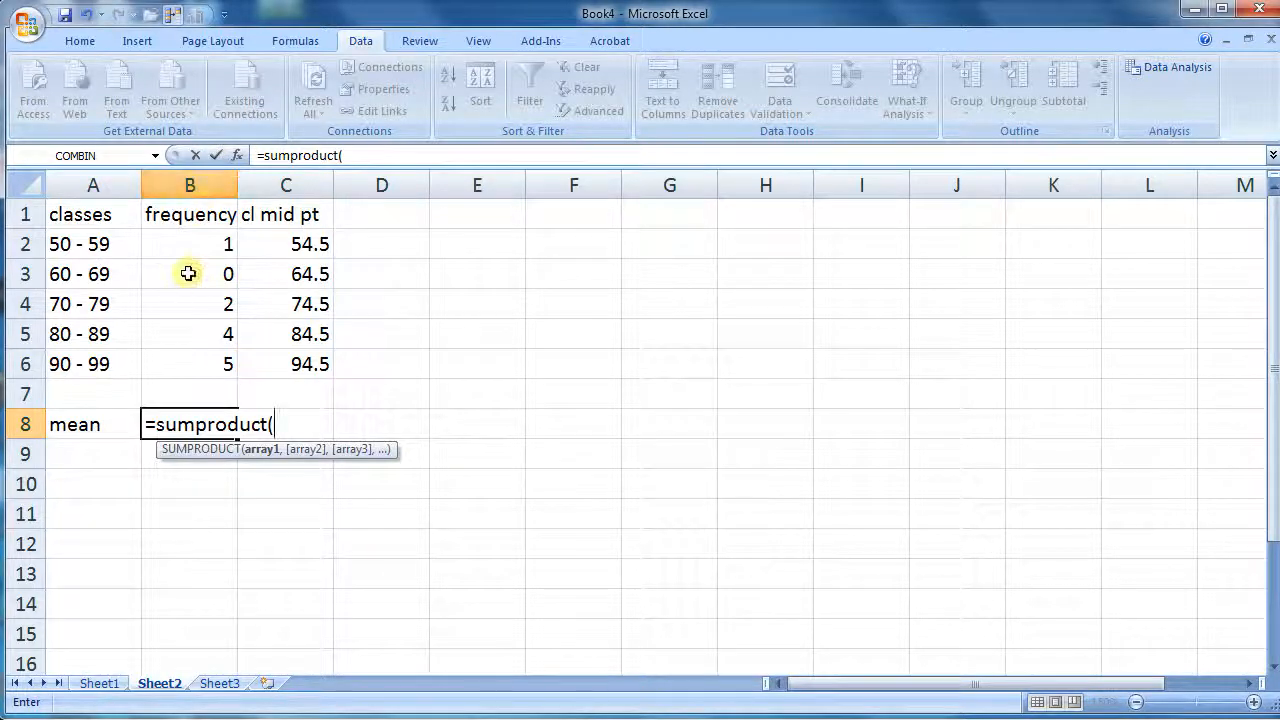
drag(281, 238, 277, 360)
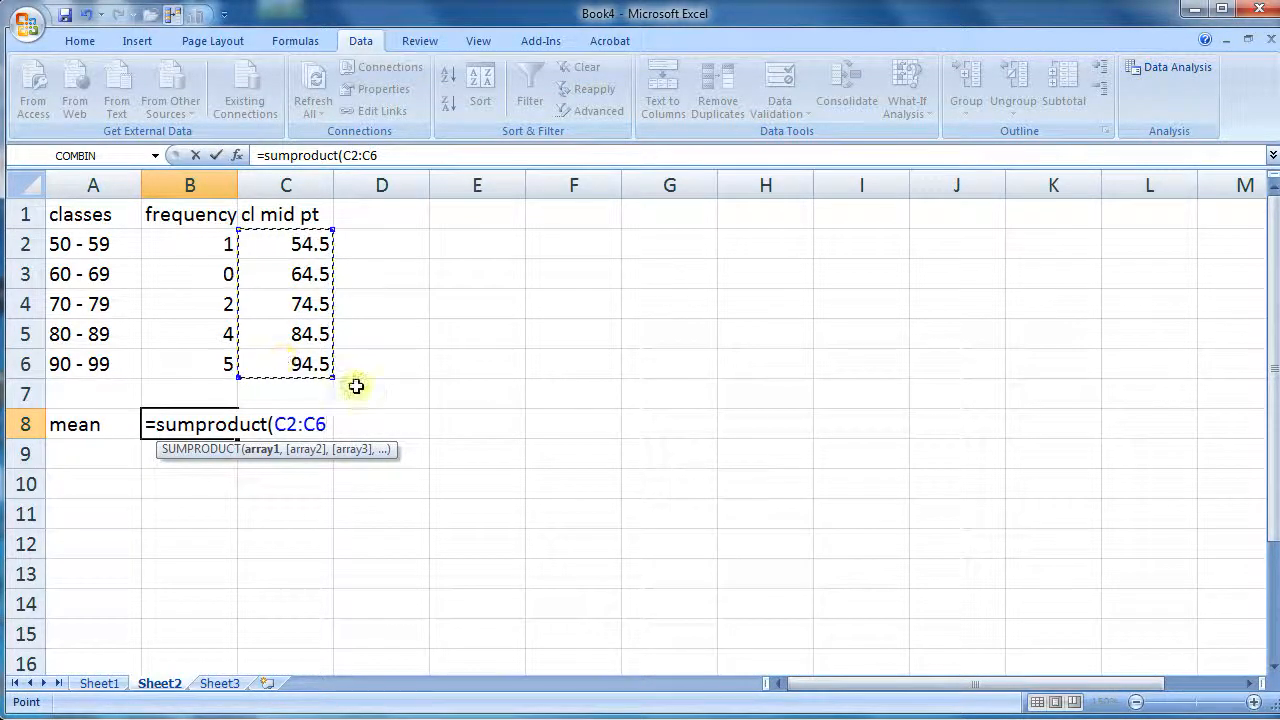
text(,)
drag(190, 244, 189, 374)
text()/)
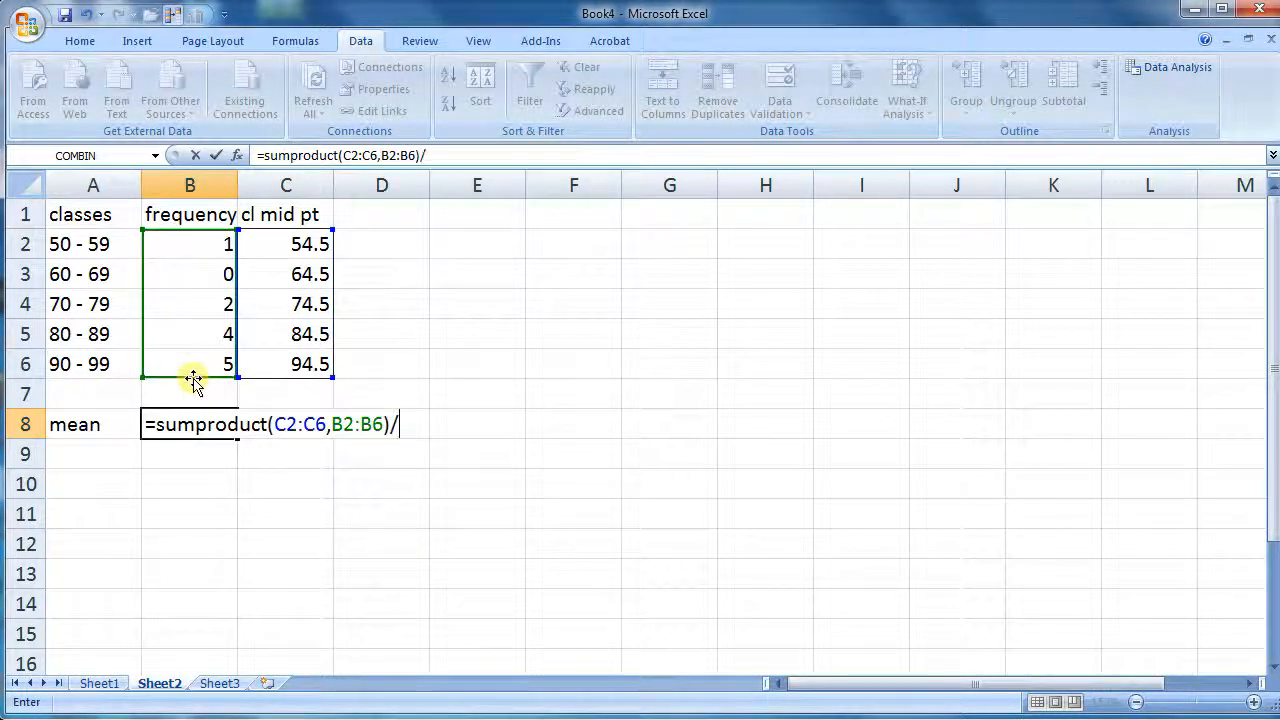
click(176, 238)
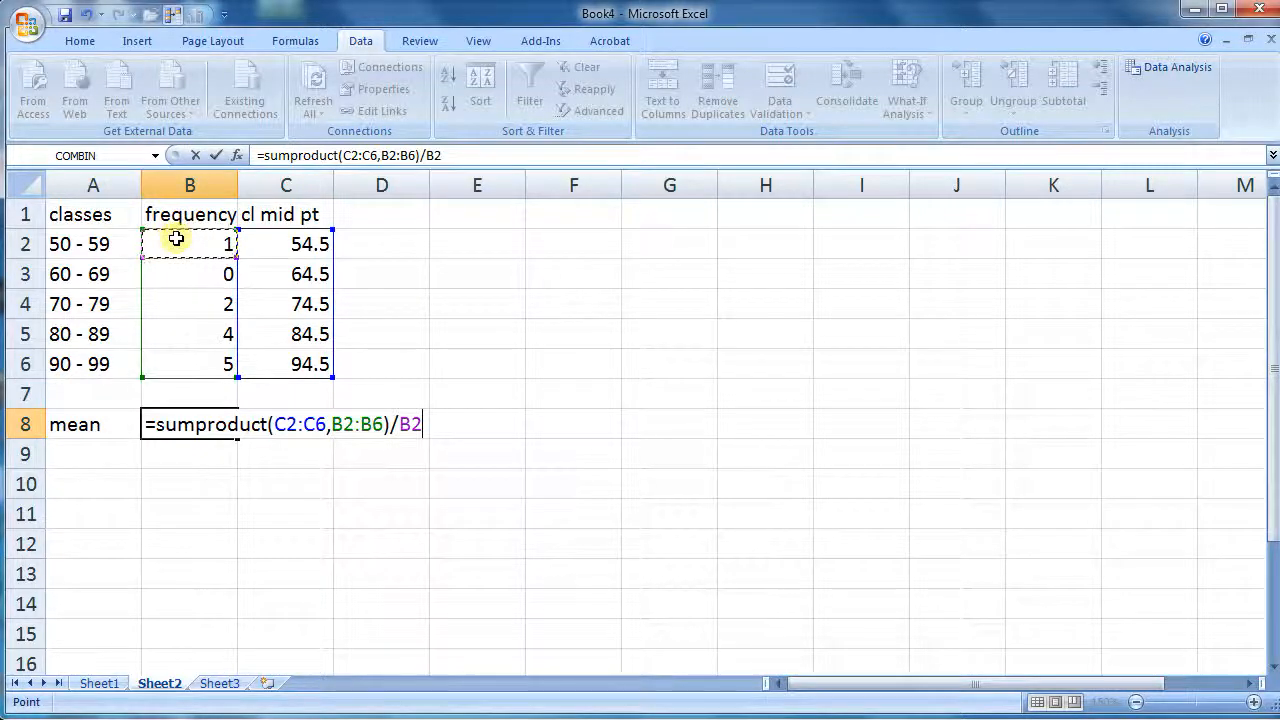
key(BackSpace)
key(BackSpace)
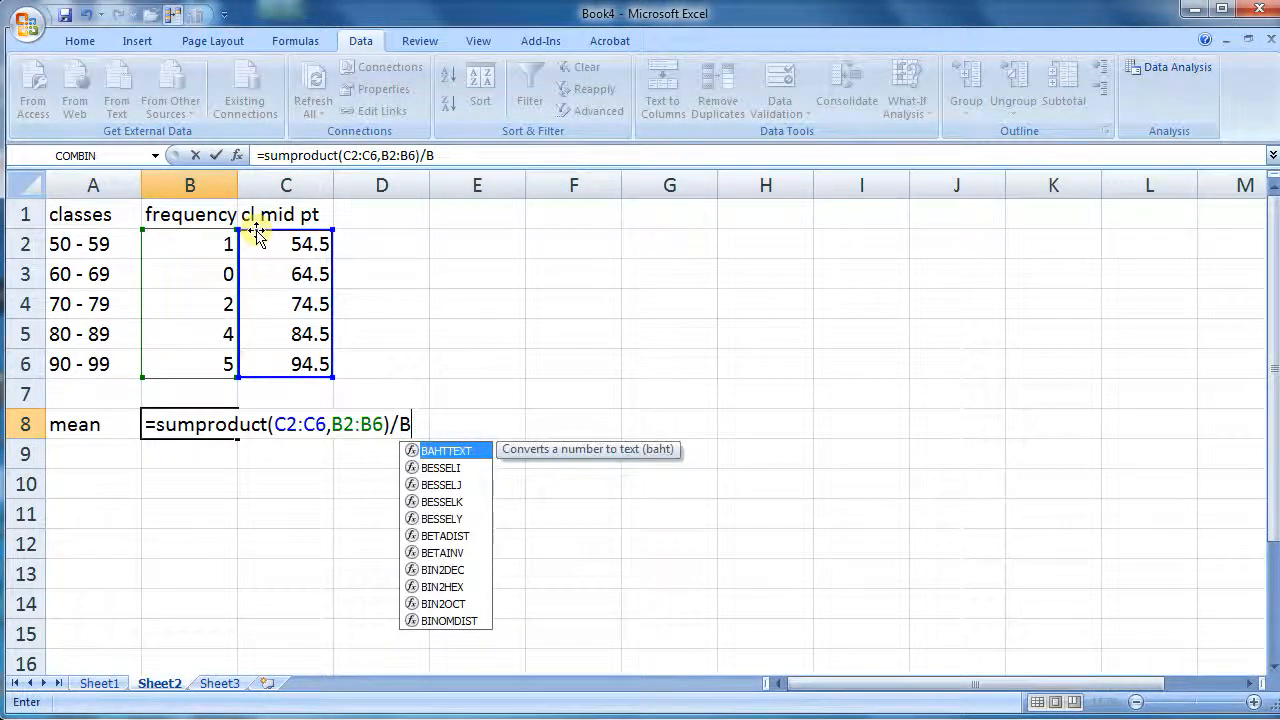
text(sum()
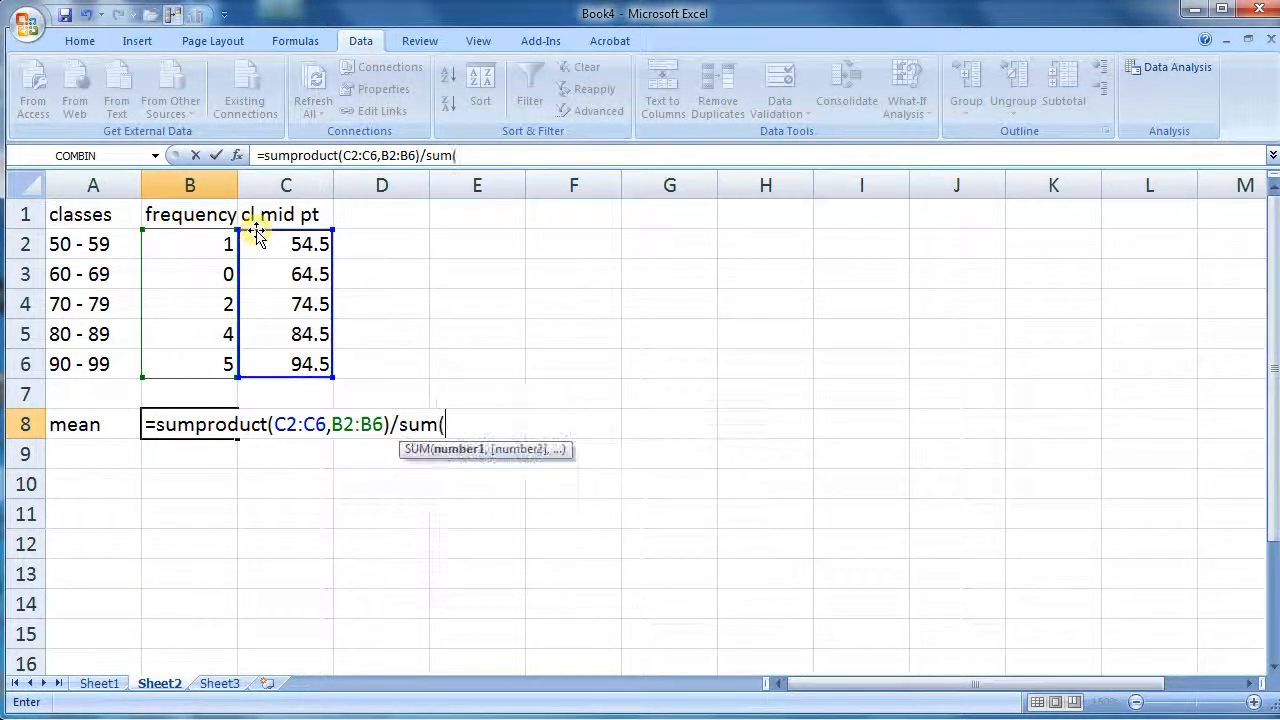
drag(160, 245, 193, 361)
text())
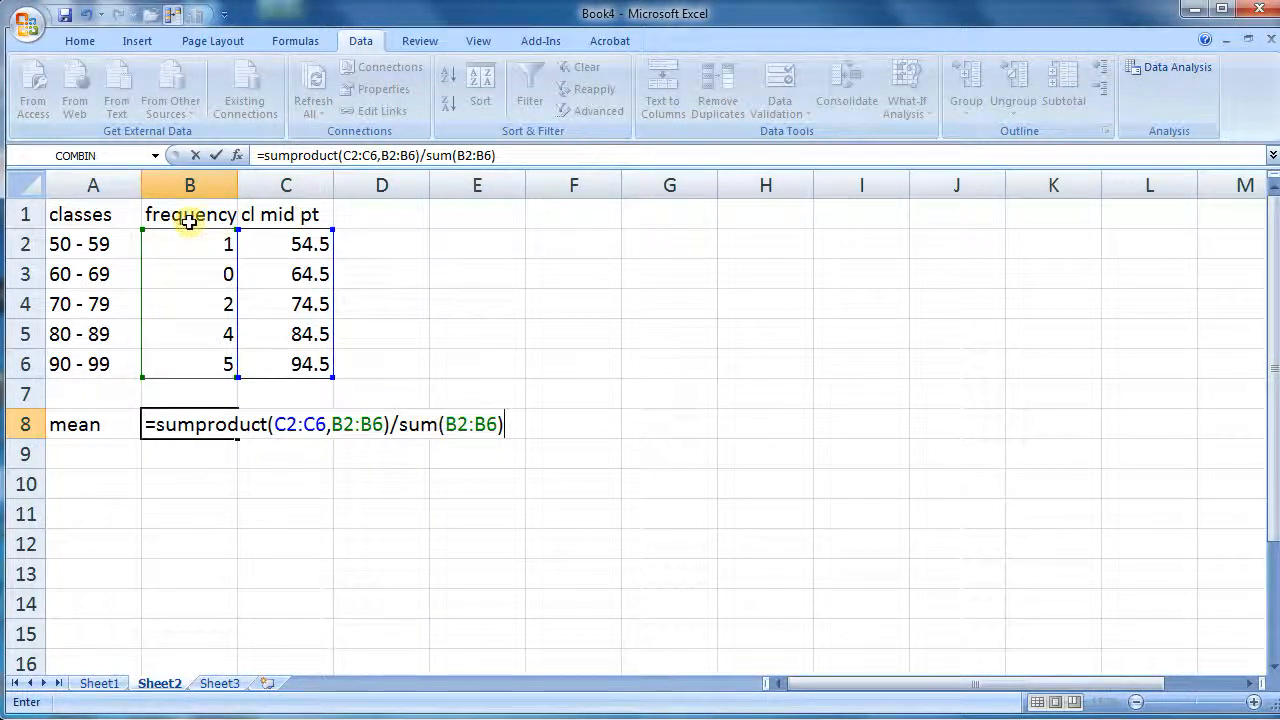
key(Return)
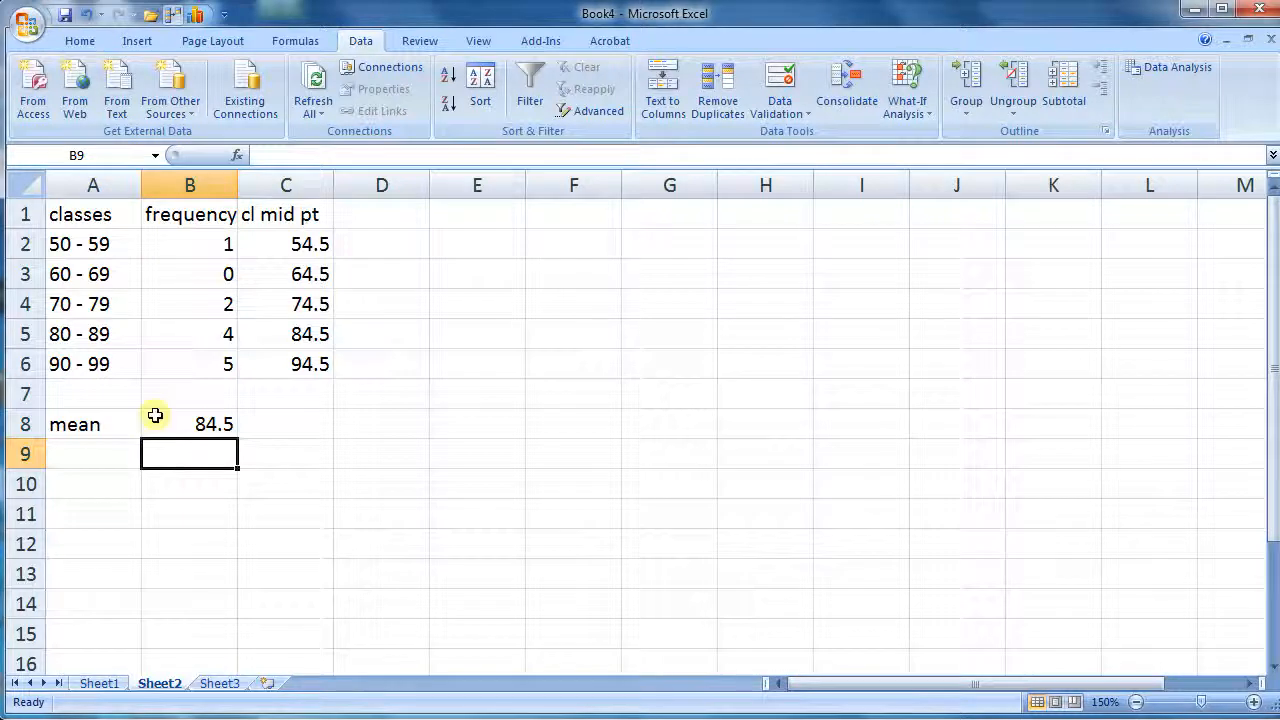
Label A9 as sd and write the note use statcrunch in B9
key(Left)
text(sd)
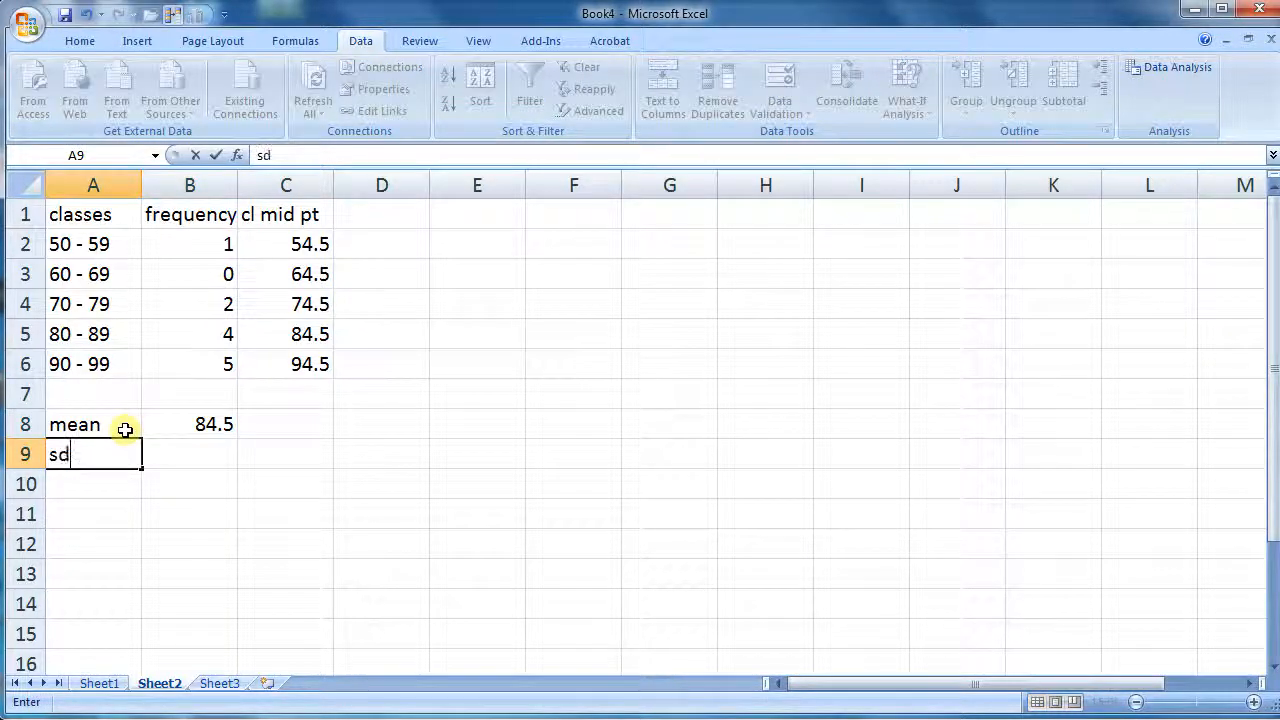
click(191, 448)
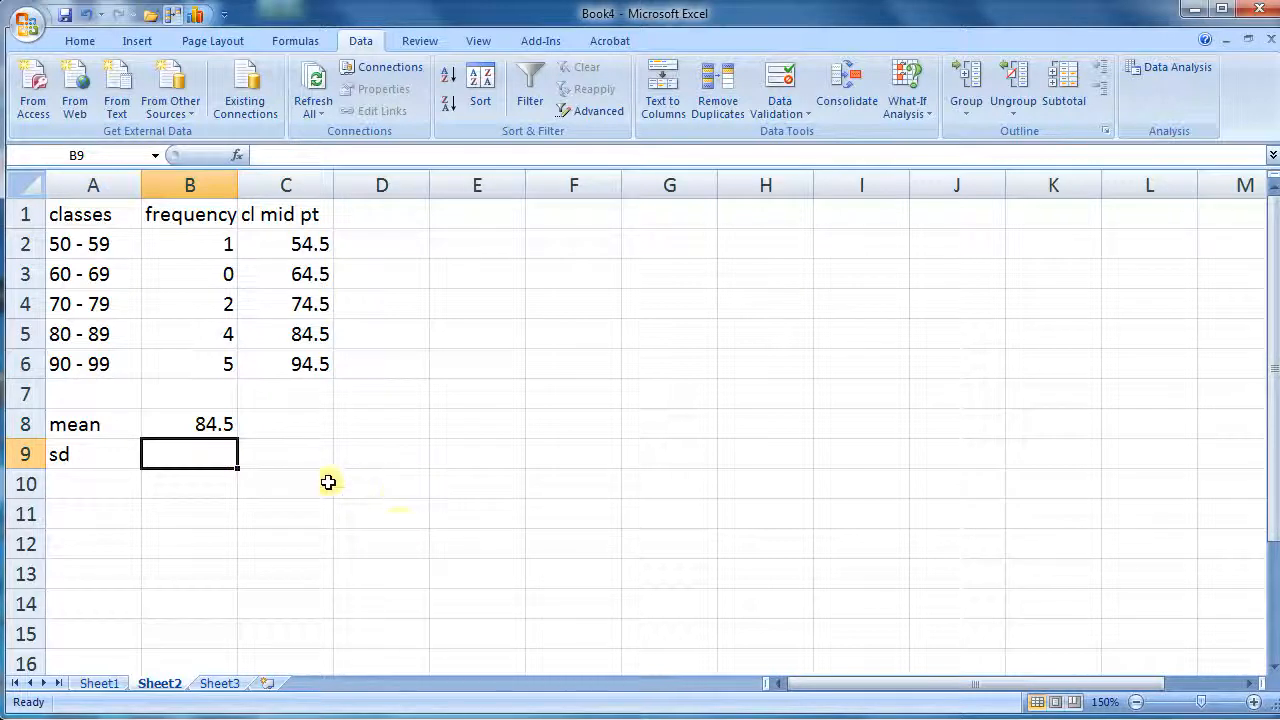
text(use s)
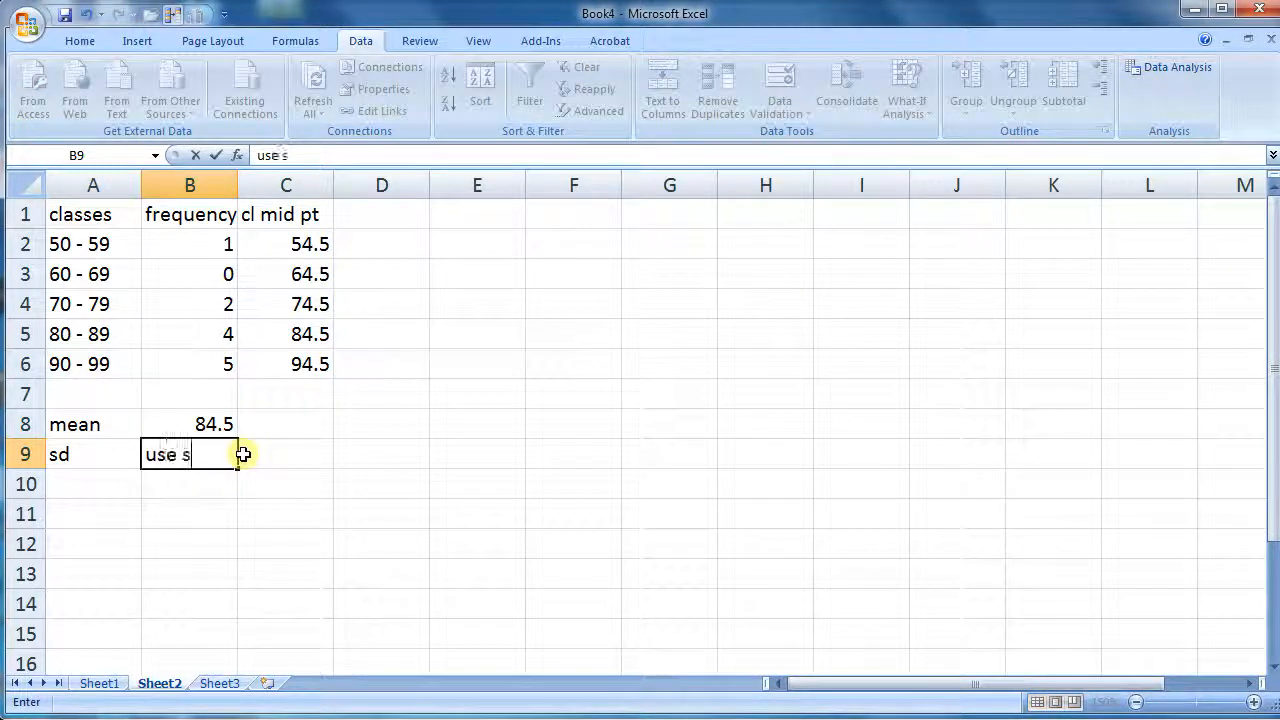
text(tatci)
key(BackSpace)
text(runch)
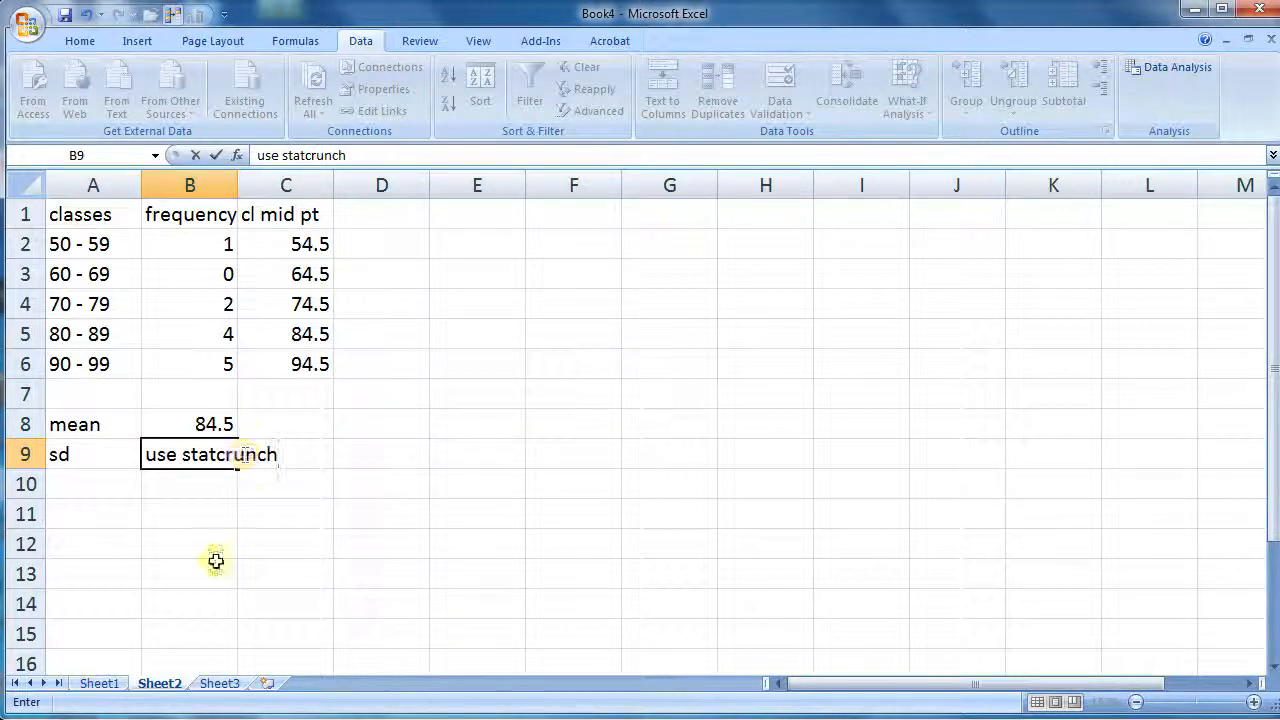
click(218, 600)
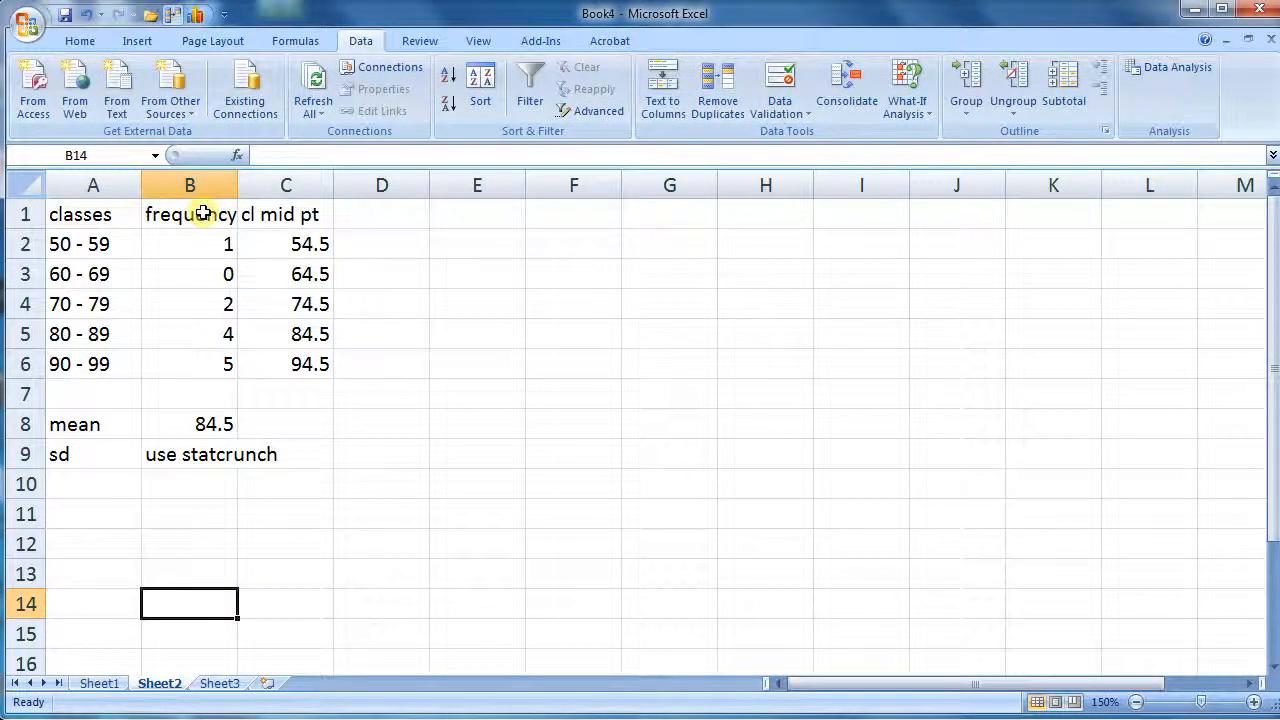
Copy the classes and frequency table from A1 to B6
drag(80, 215, 169, 366)
key(ctrl+c)
right_click(168, 325)
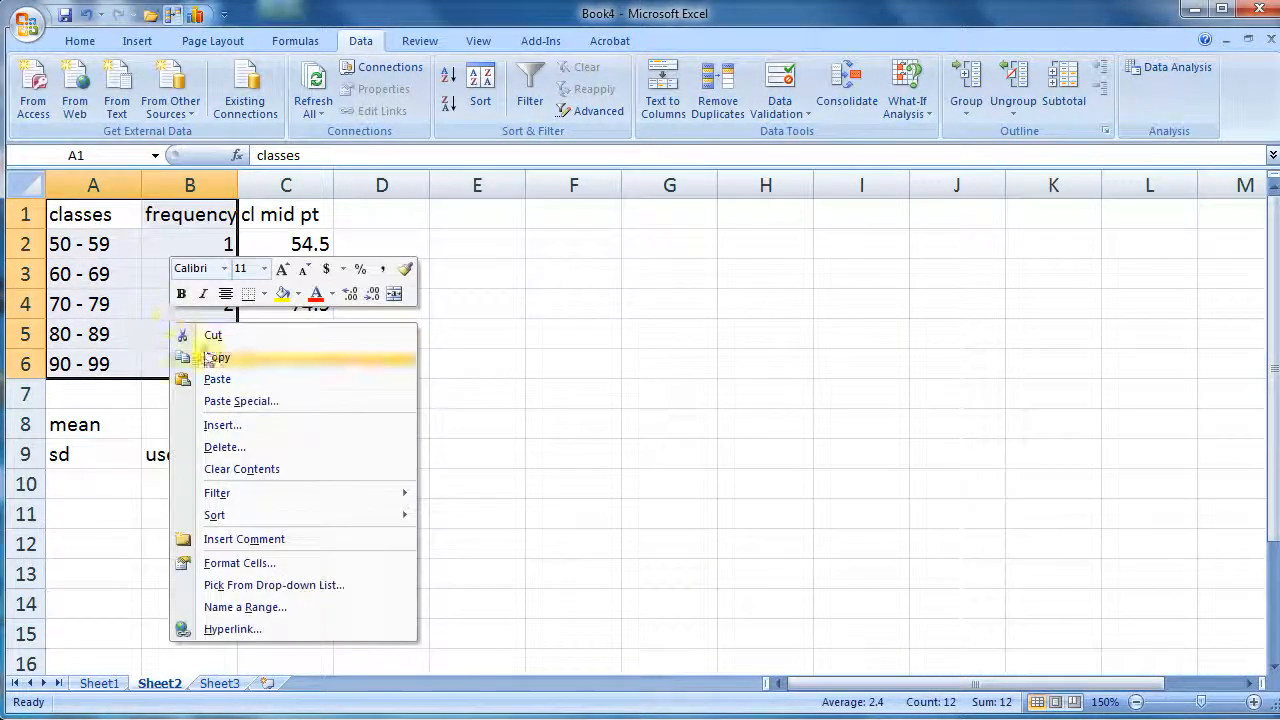
click(224, 360)
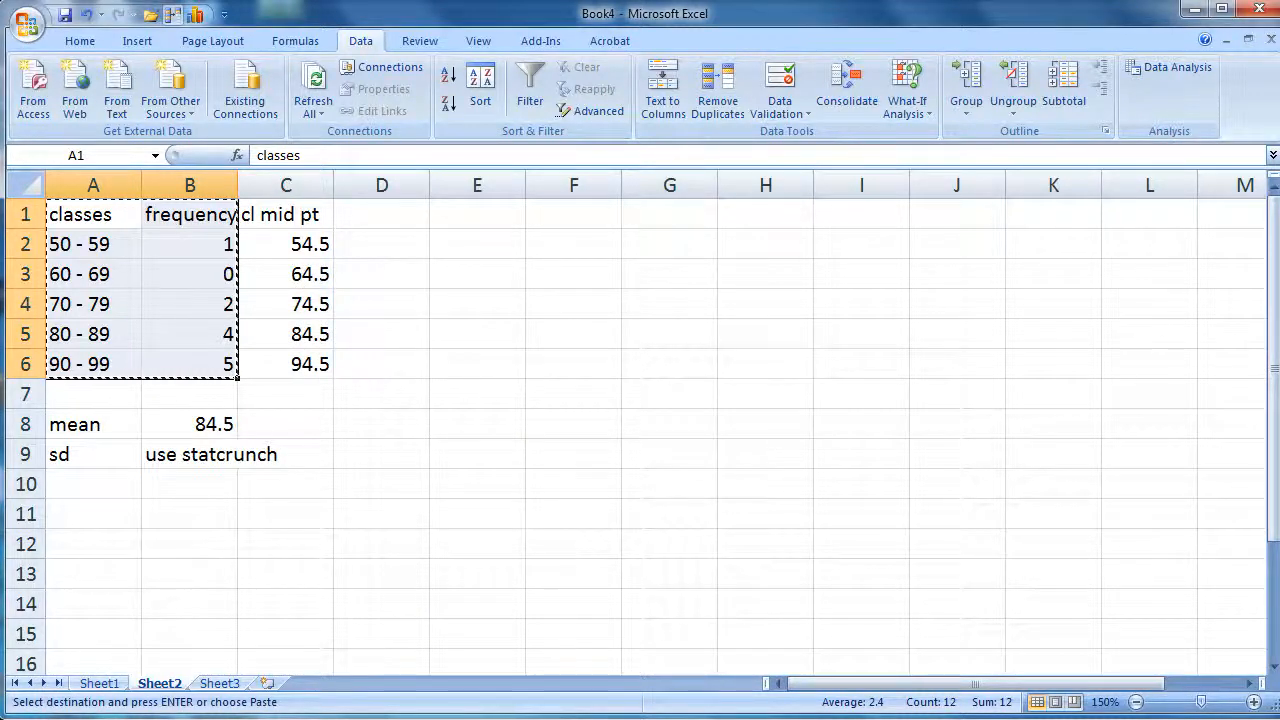
Switch to StatCrunch and delete the var1 column from the data table
key(alt+Tab)
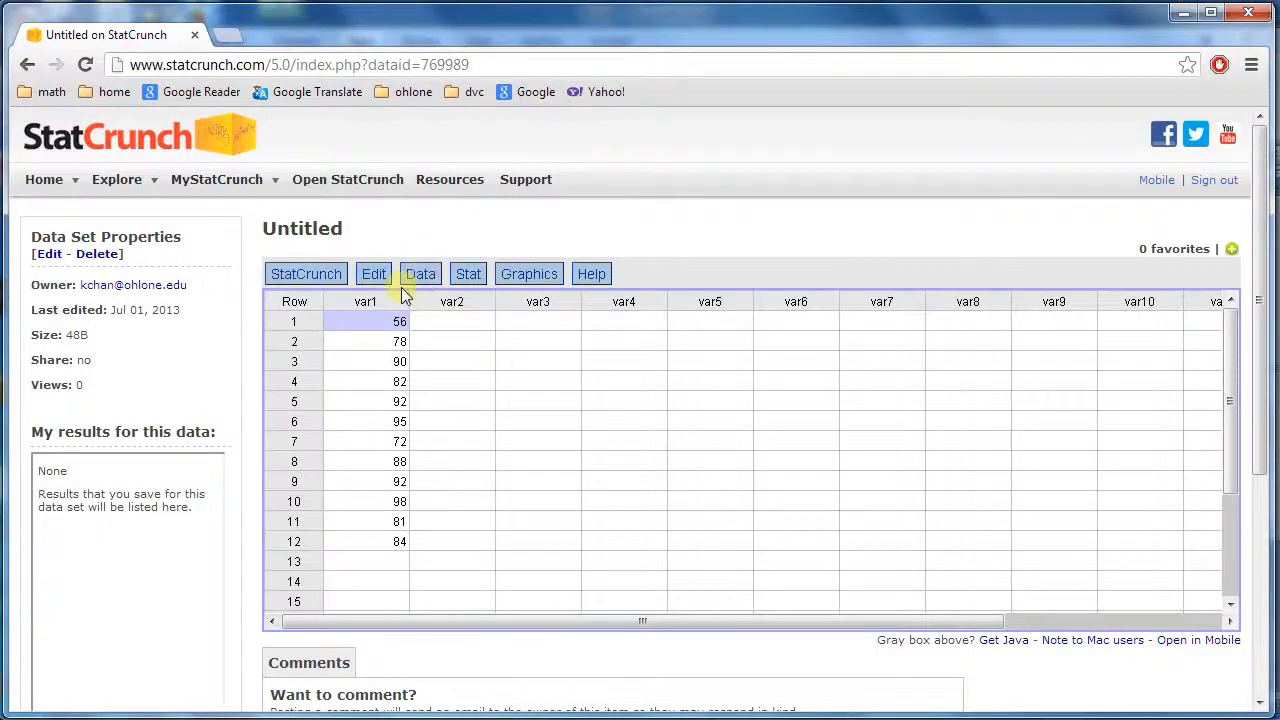
click(374, 274)
mouse_move(436, 468)
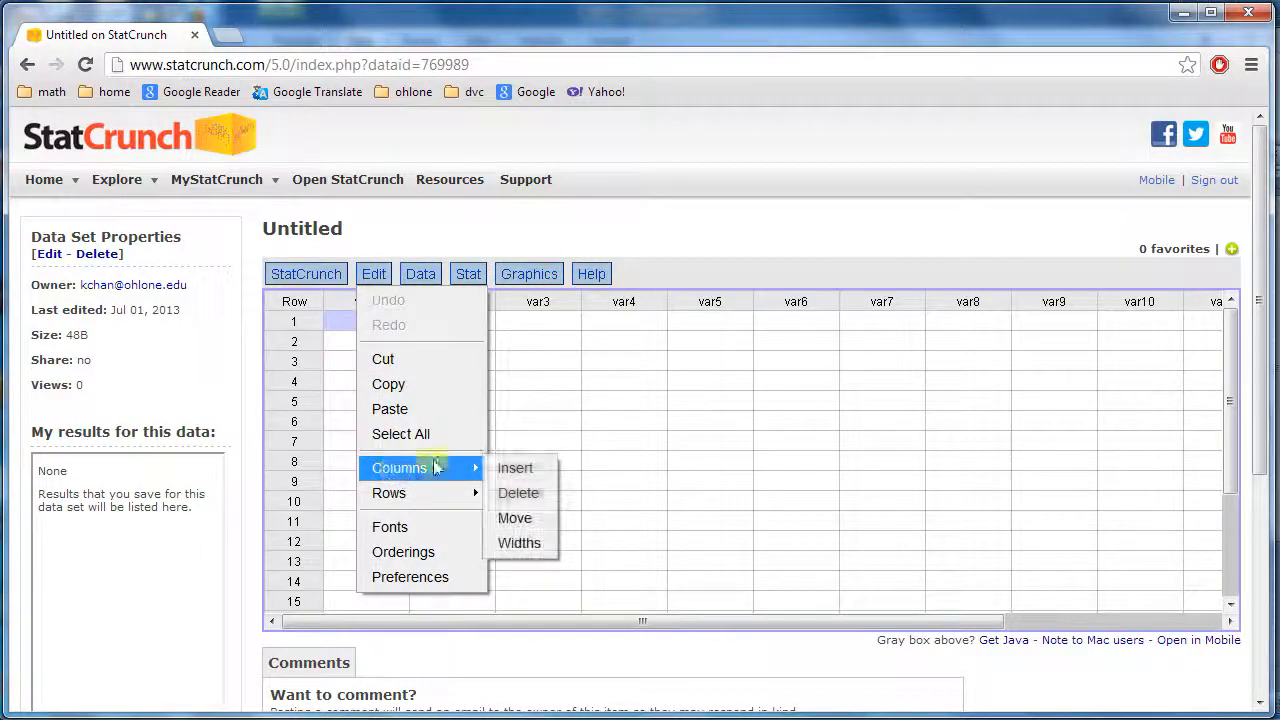
click(516, 492)
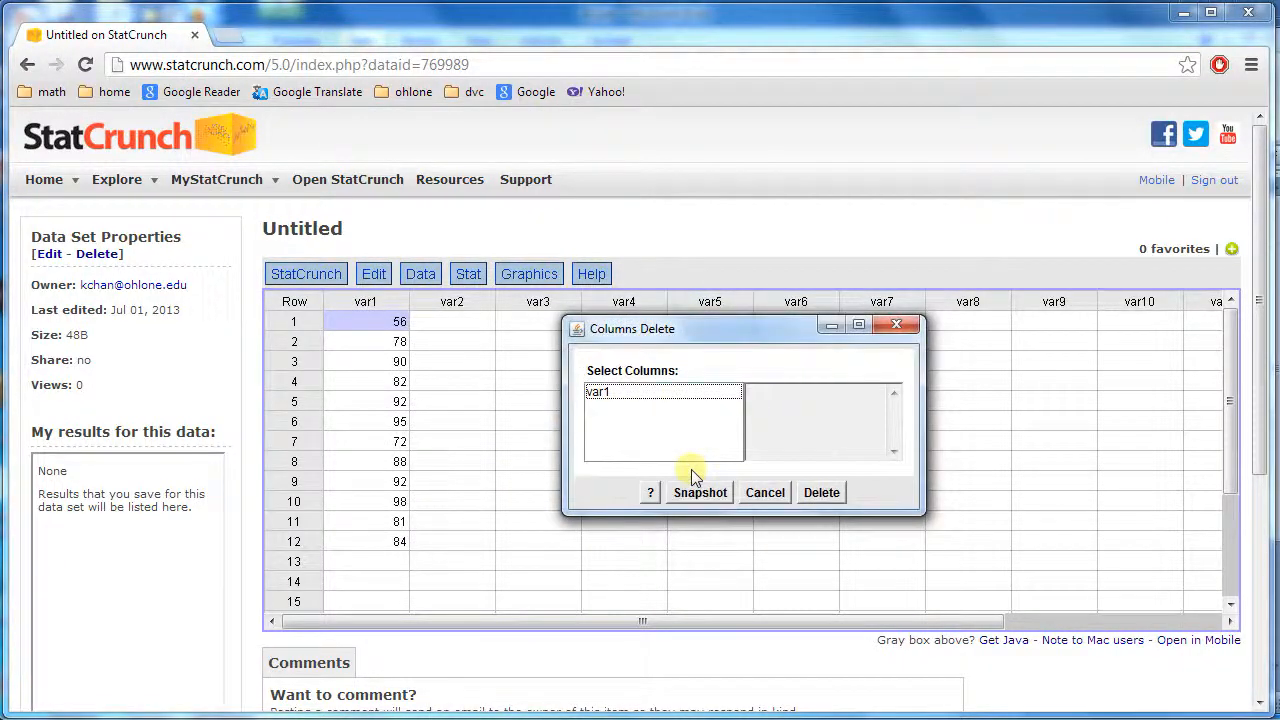
click(640, 392)
click(821, 493)
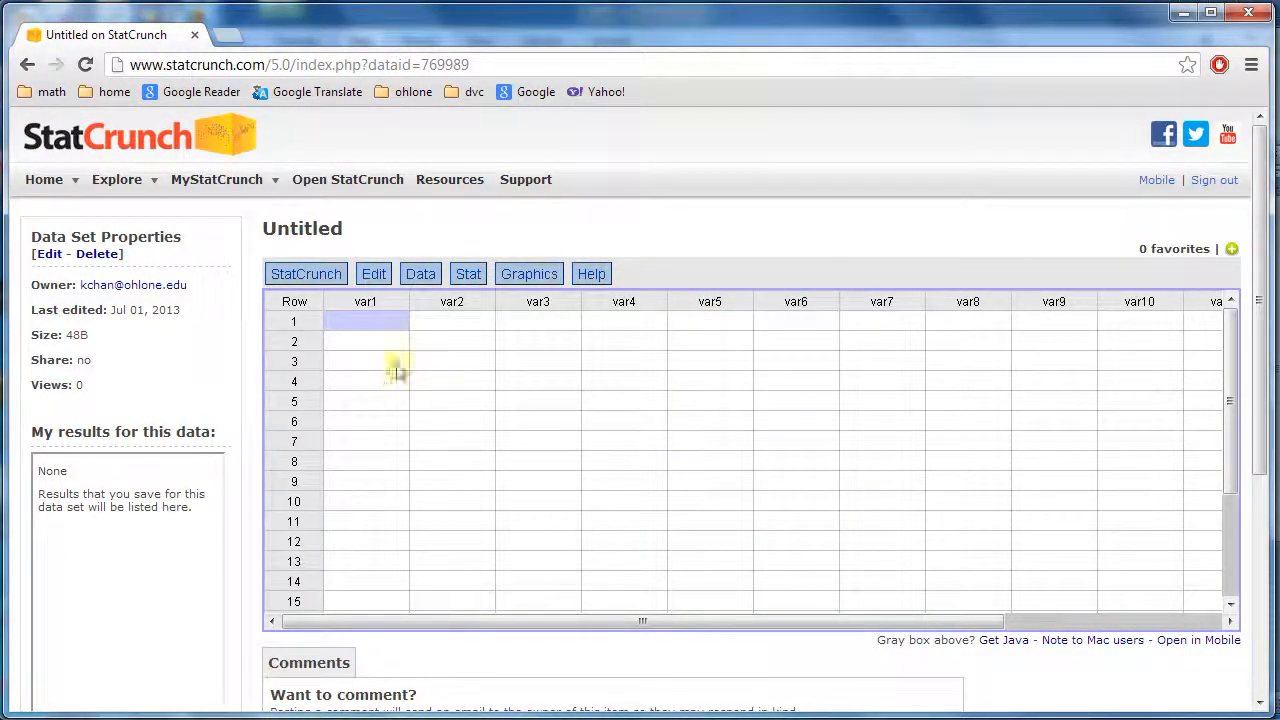
Load the copied classes and frequency table into StatCrunch from paste, using the first line as variable names
click(412, 281)
mouse_move(480, 304)
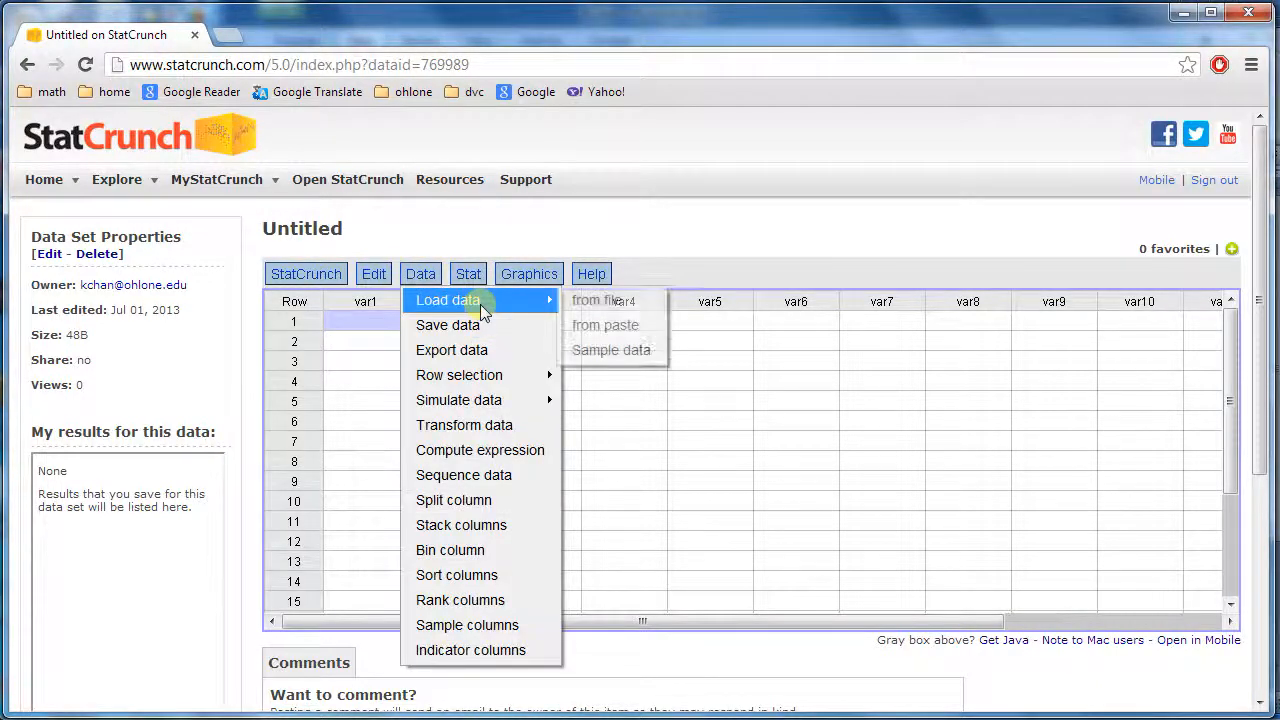
click(579, 327)
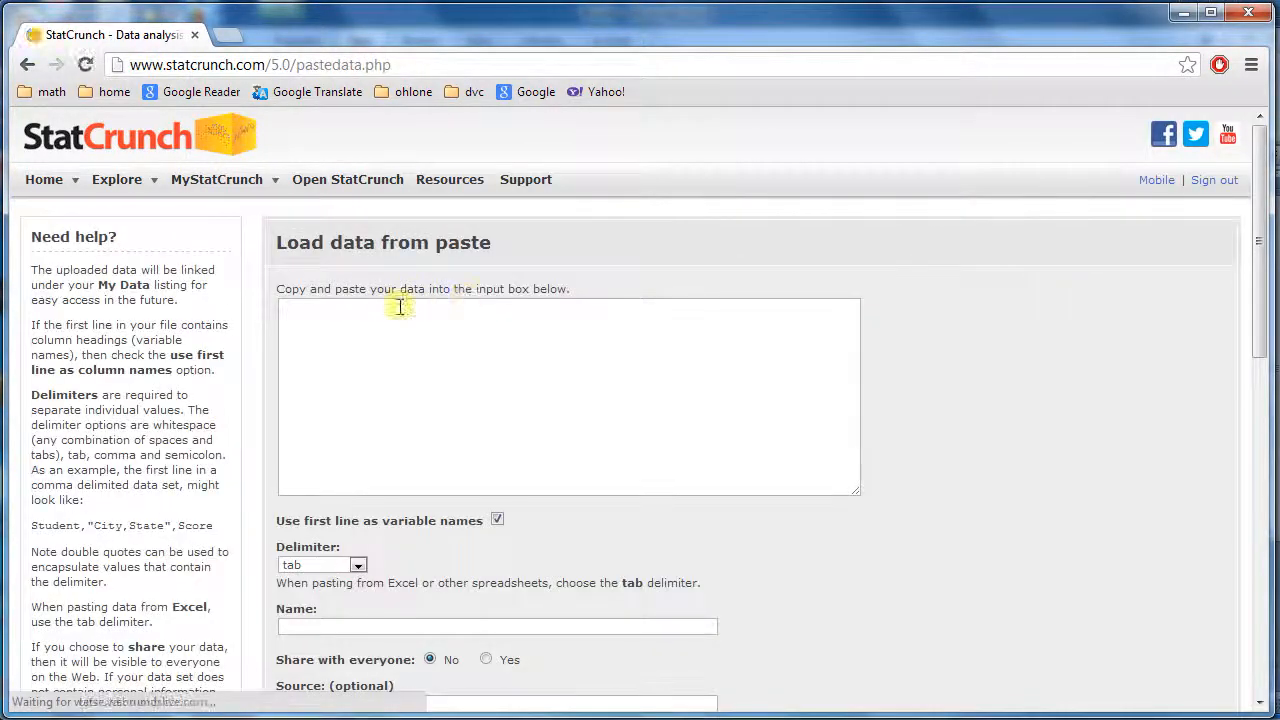
right_click(410, 333)
click(450, 458)
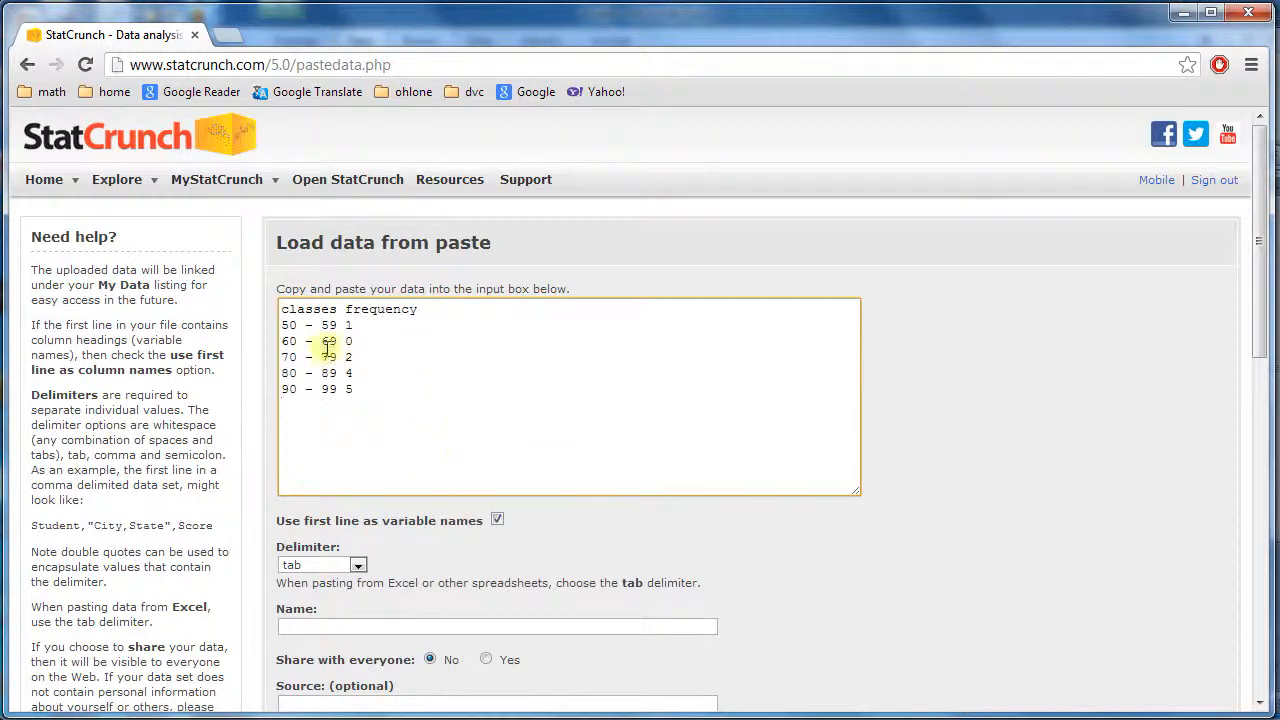
drag(1252, 306, 1258, 585)
click(318, 556)
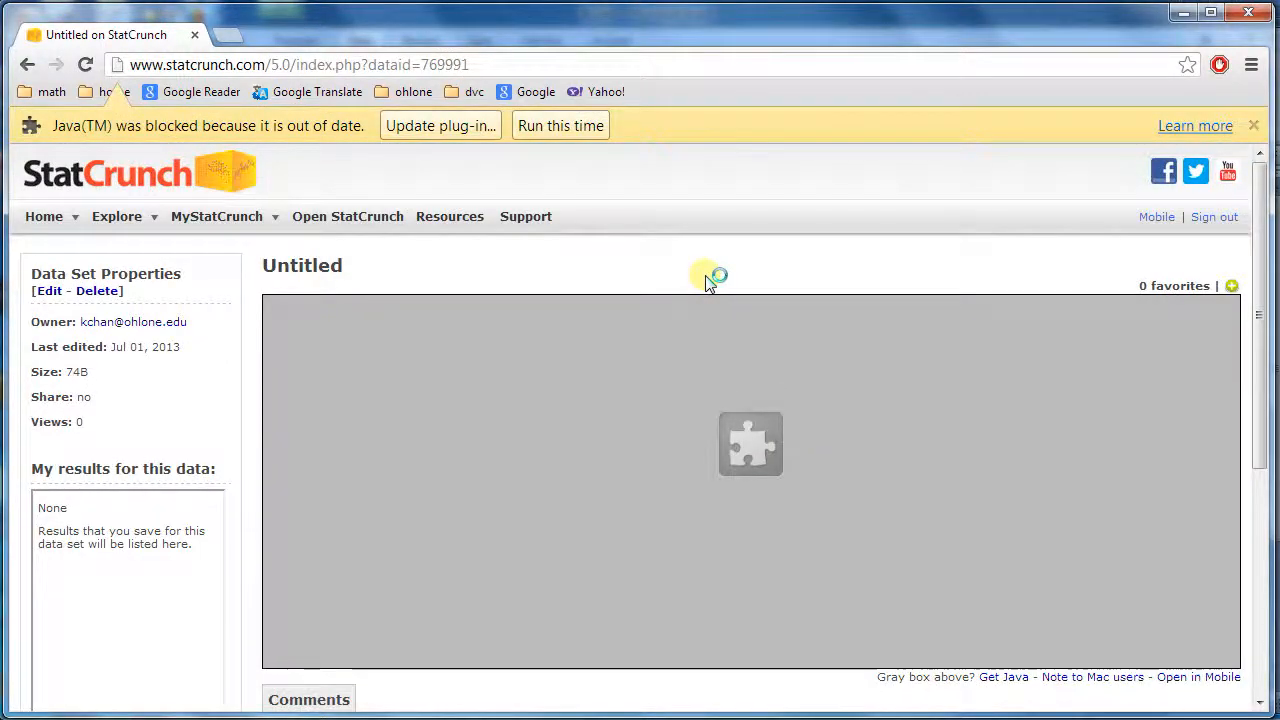
click(596, 127)
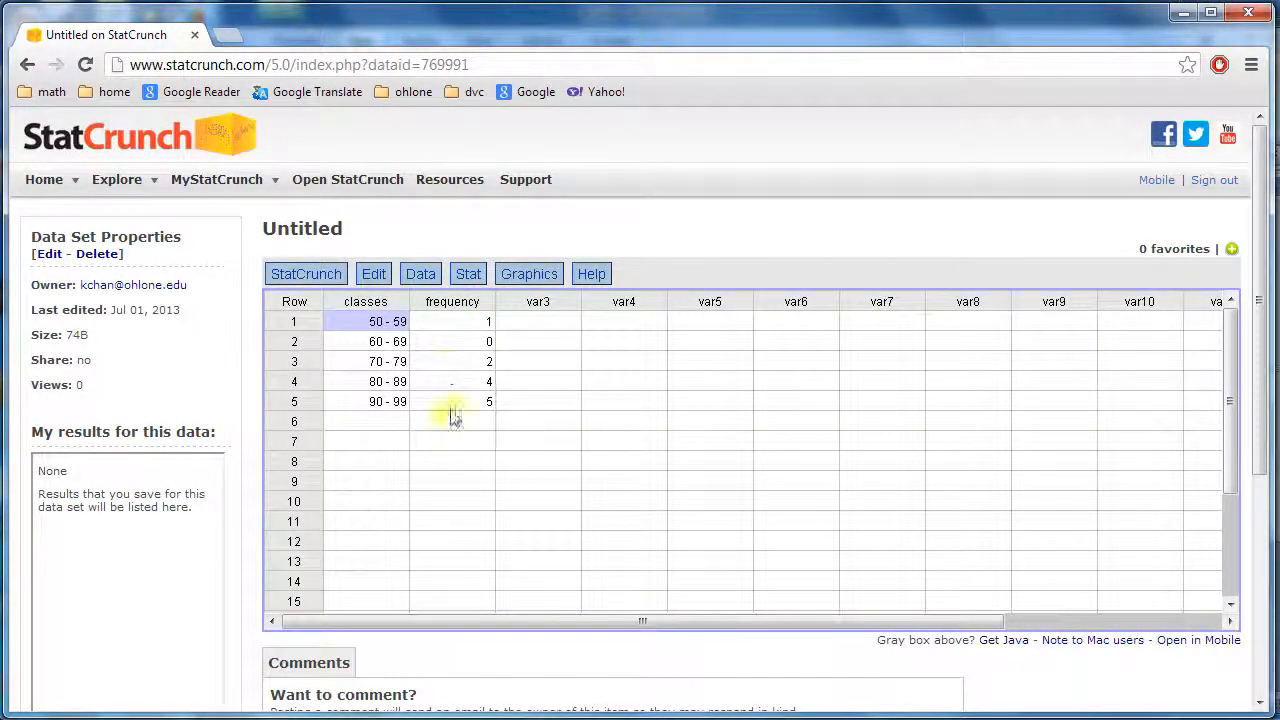
Compute Grouped/Binned summary statistics with bins in classes and counts in frequency
click(471, 276)
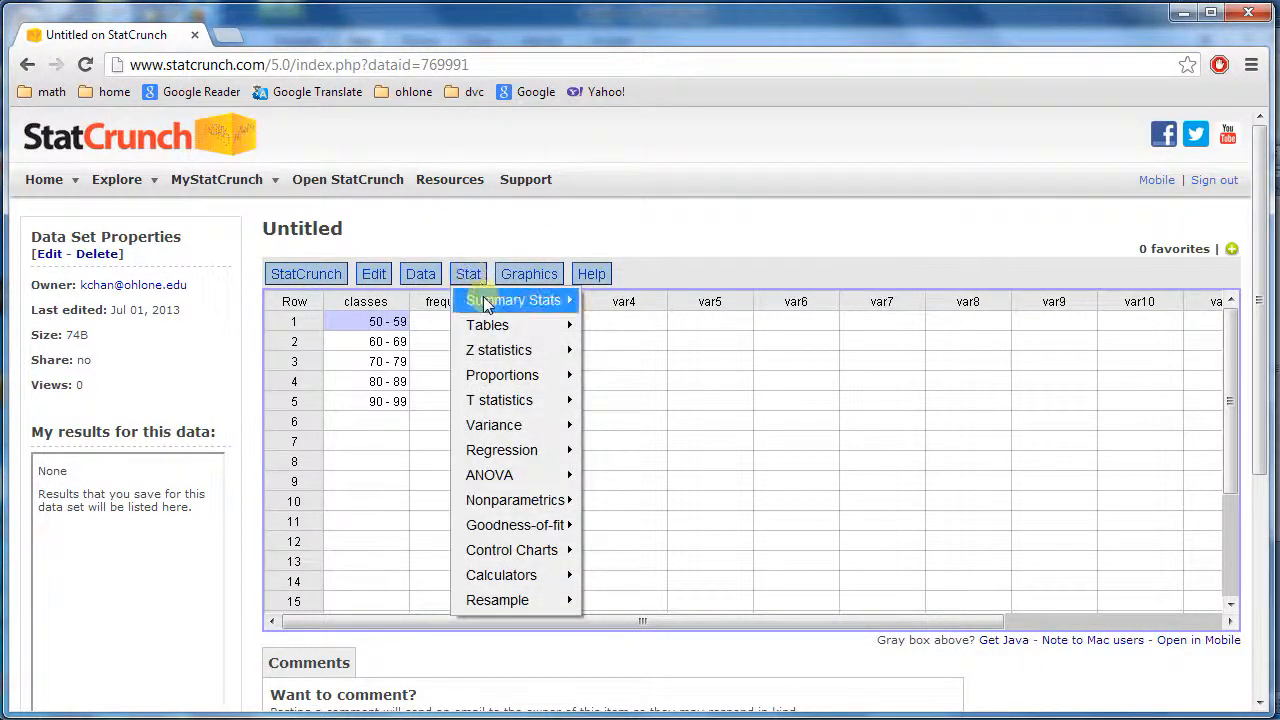
mouse_move(486, 298)
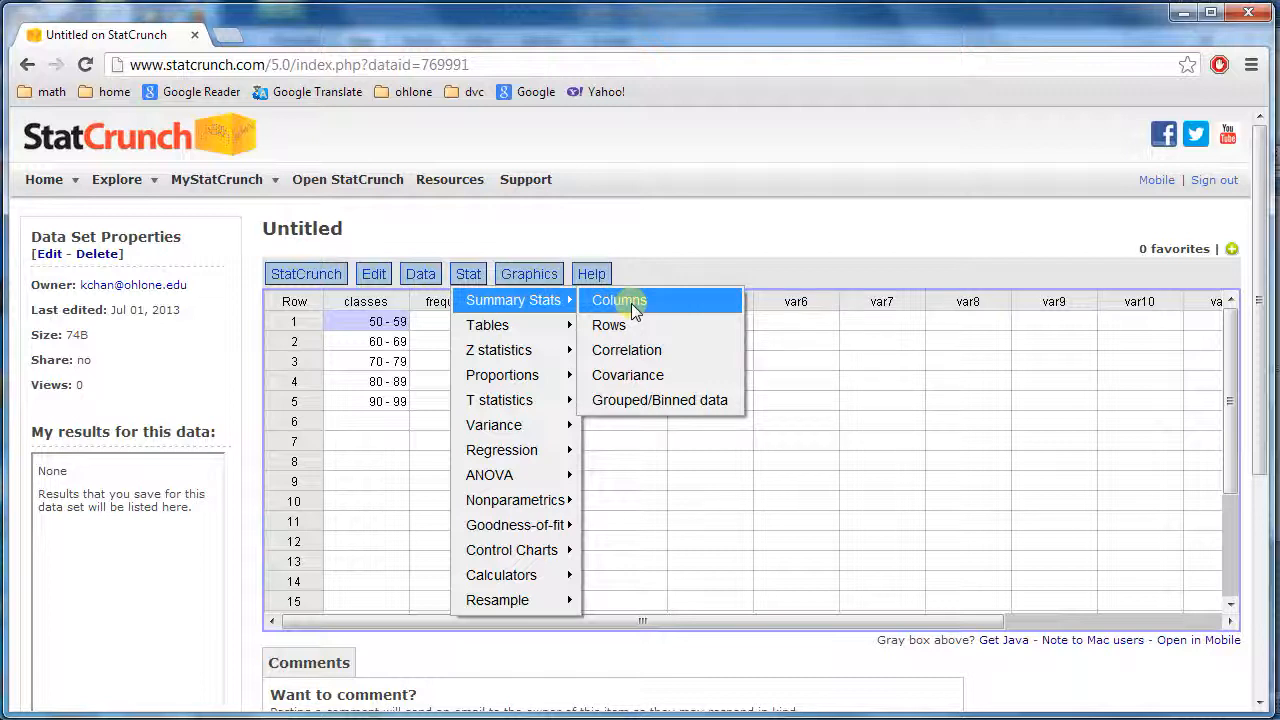
click(625, 401)
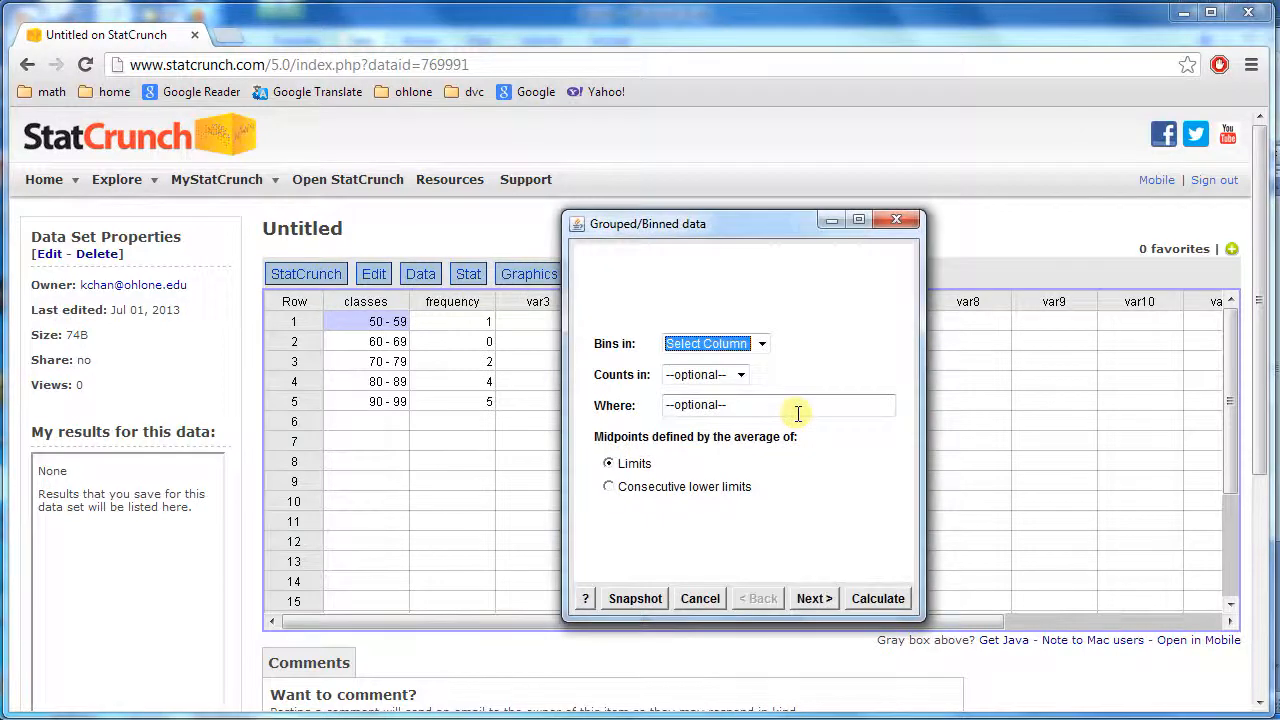
click(760, 346)
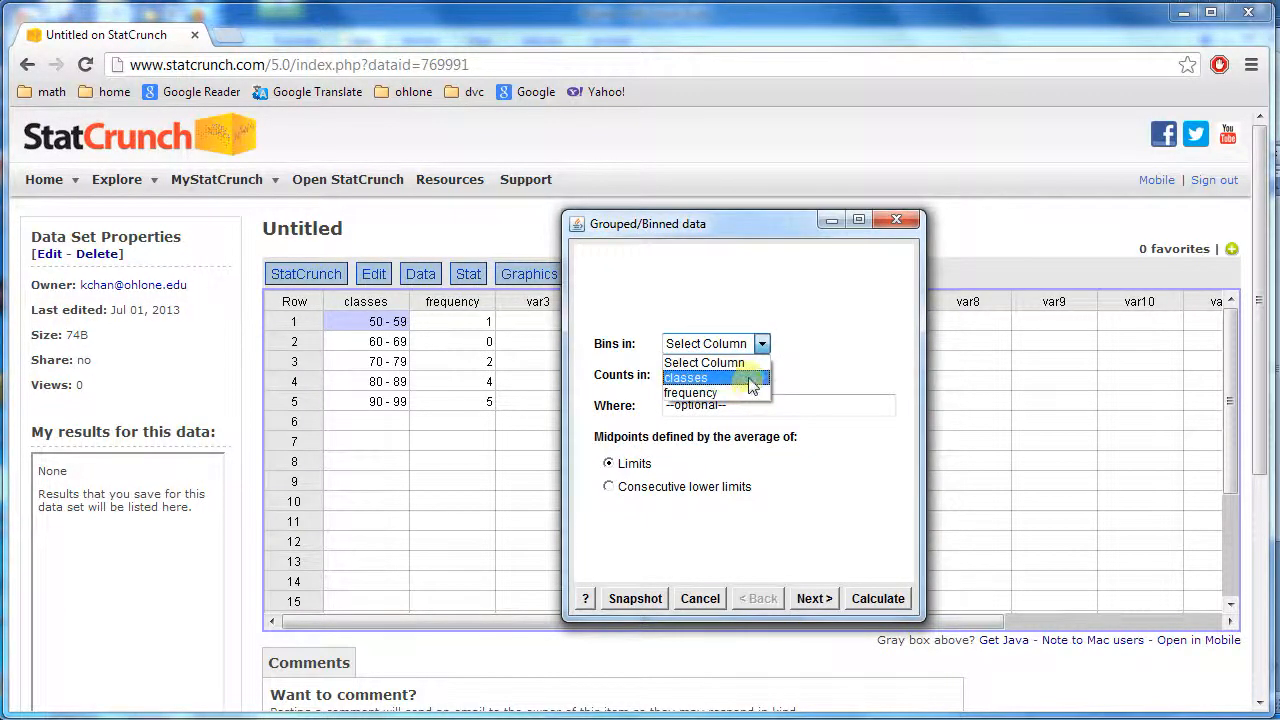
click(745, 378)
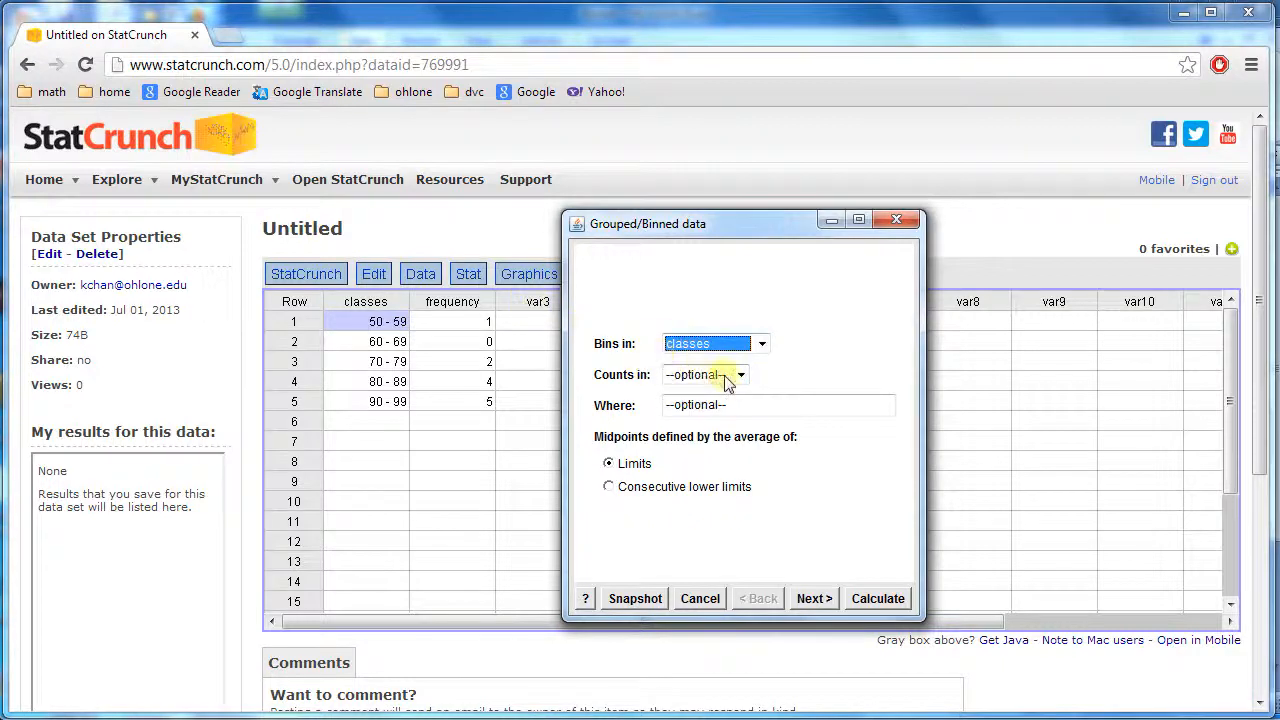
click(738, 380)
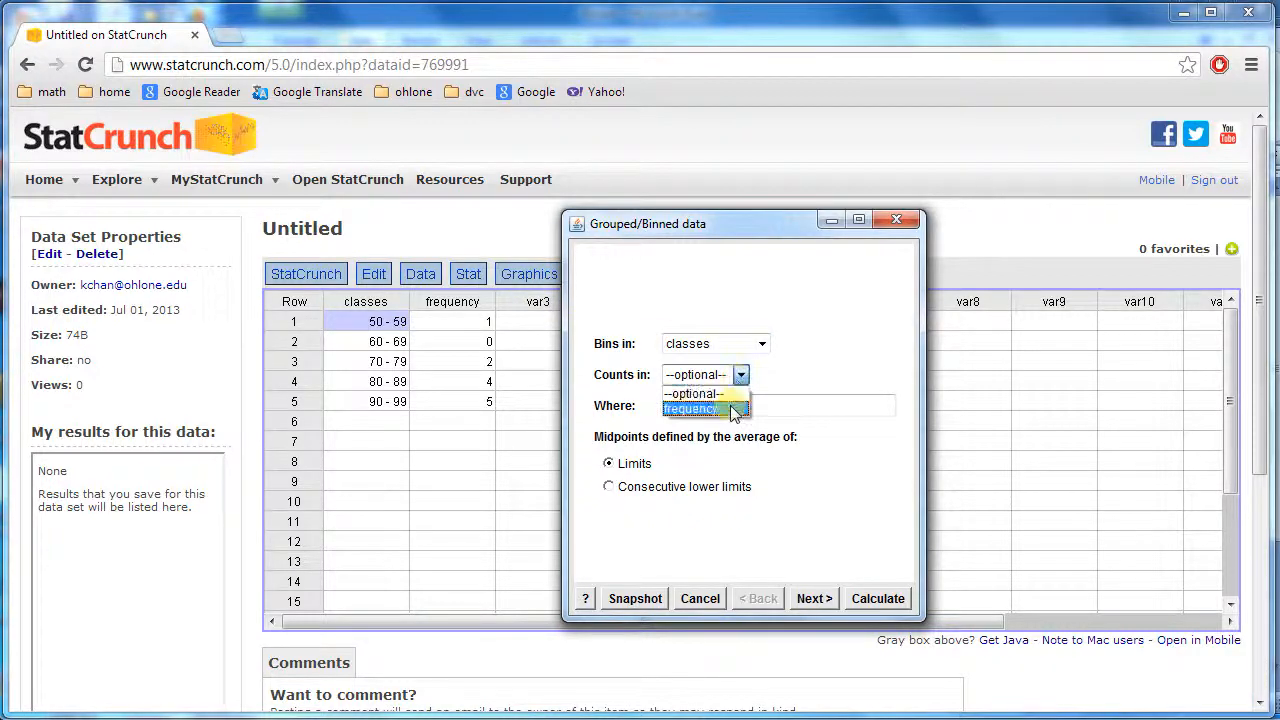
click(733, 409)
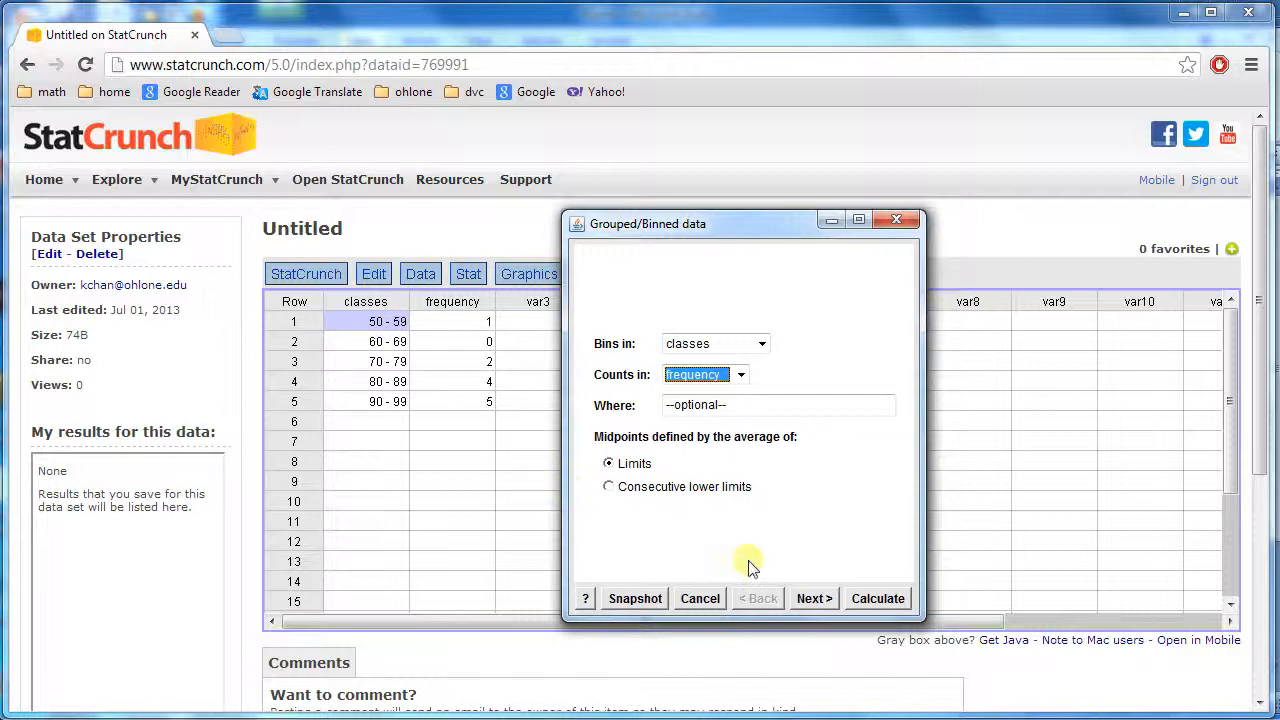
click(871, 599)
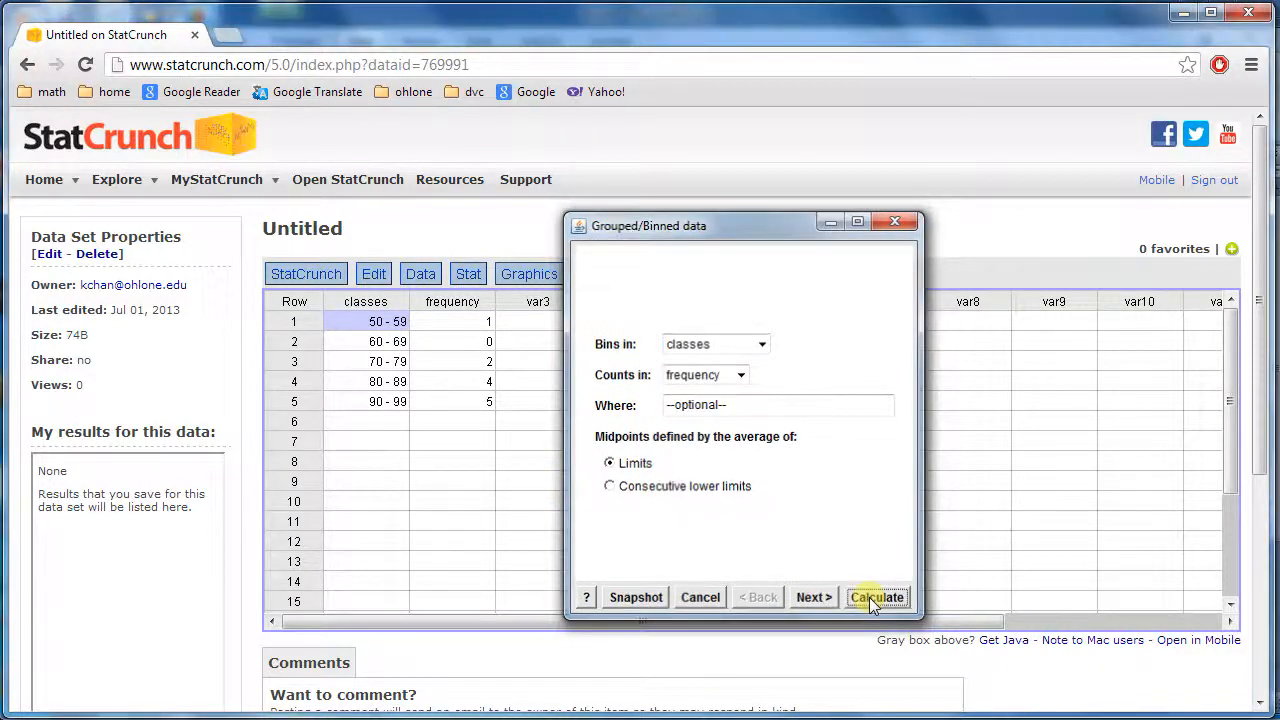
Copy the grouped summary statistics output and paste it into the Excel sheet at E1
click(503, 373)
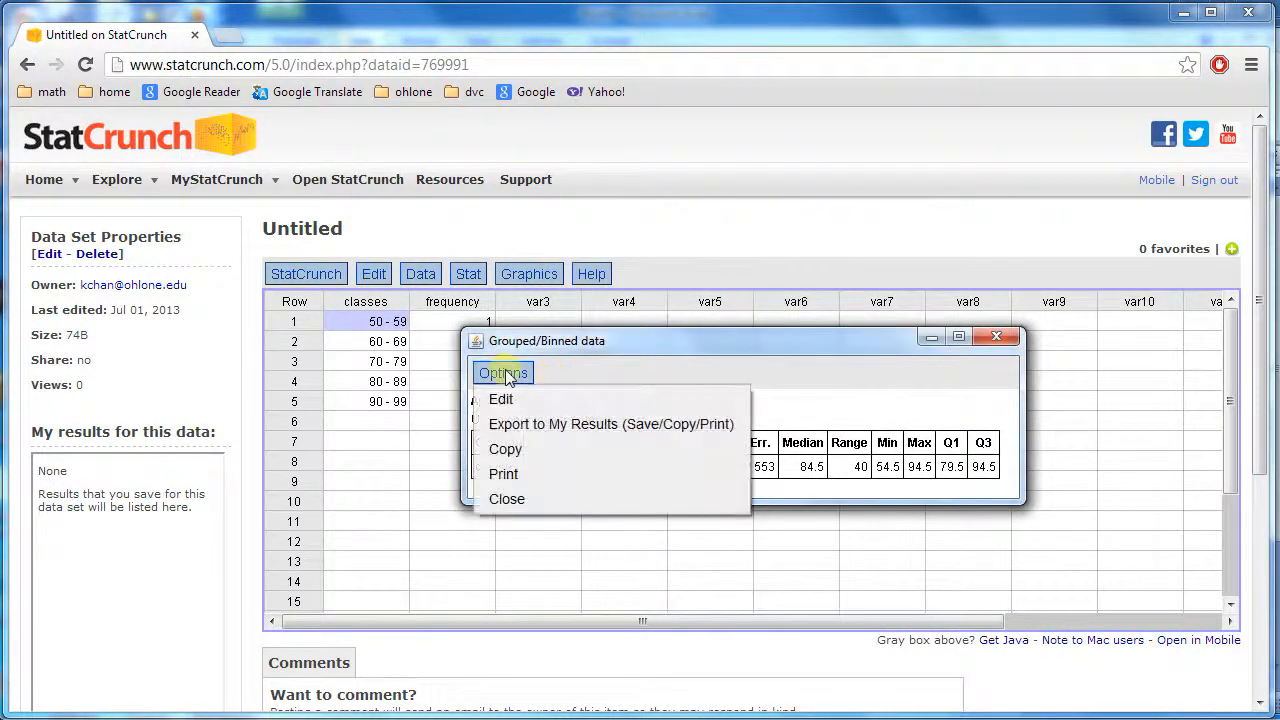
click(508, 447)
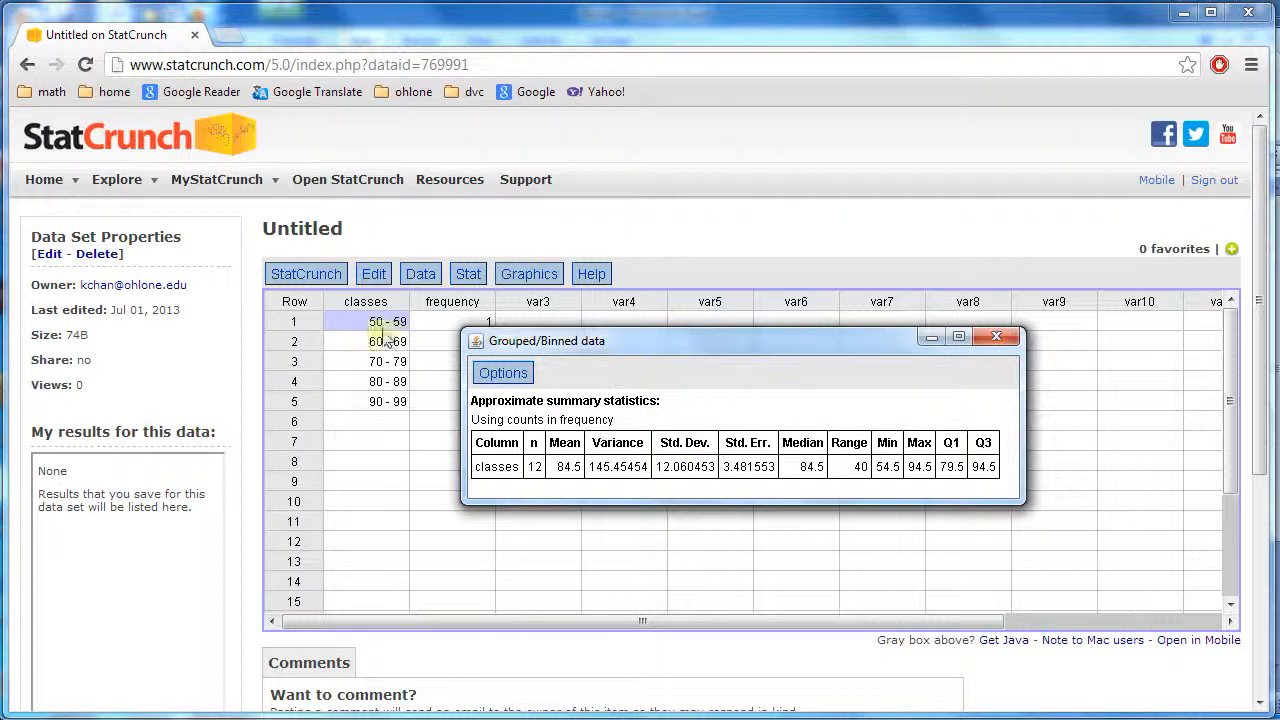
click(508, 376)
click(513, 450)
key(alt+Tab)
right_click(475, 221)
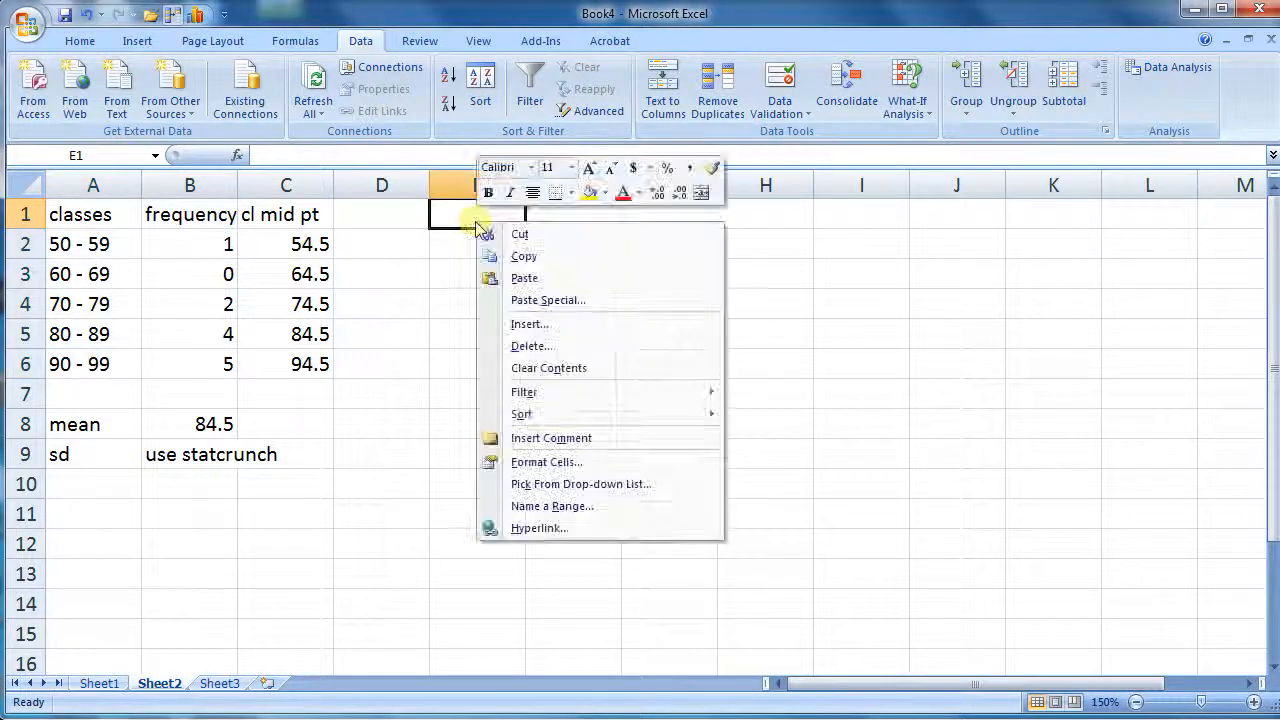
click(531, 280)
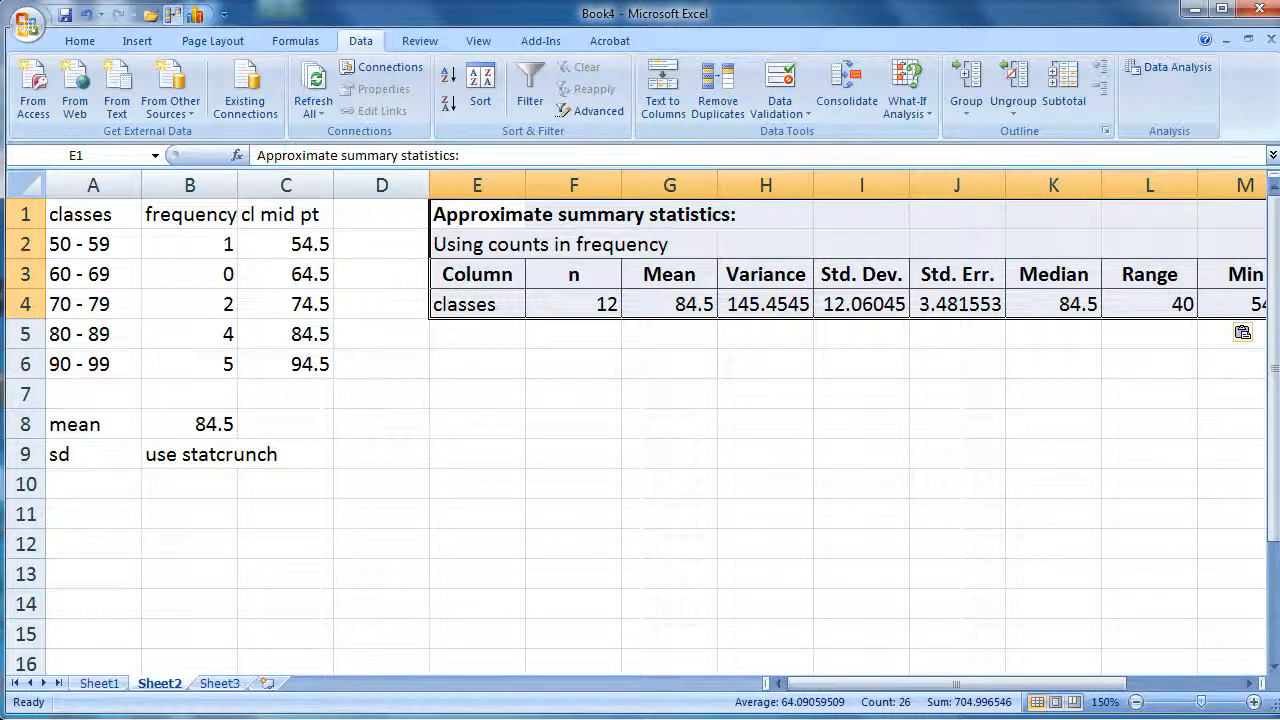
Rerun Grouped/Binned statistics on classes with frequency counts, adding Unadj. Variance and Unadj. Std. Dev. to the statistics
key(alt+Tab)
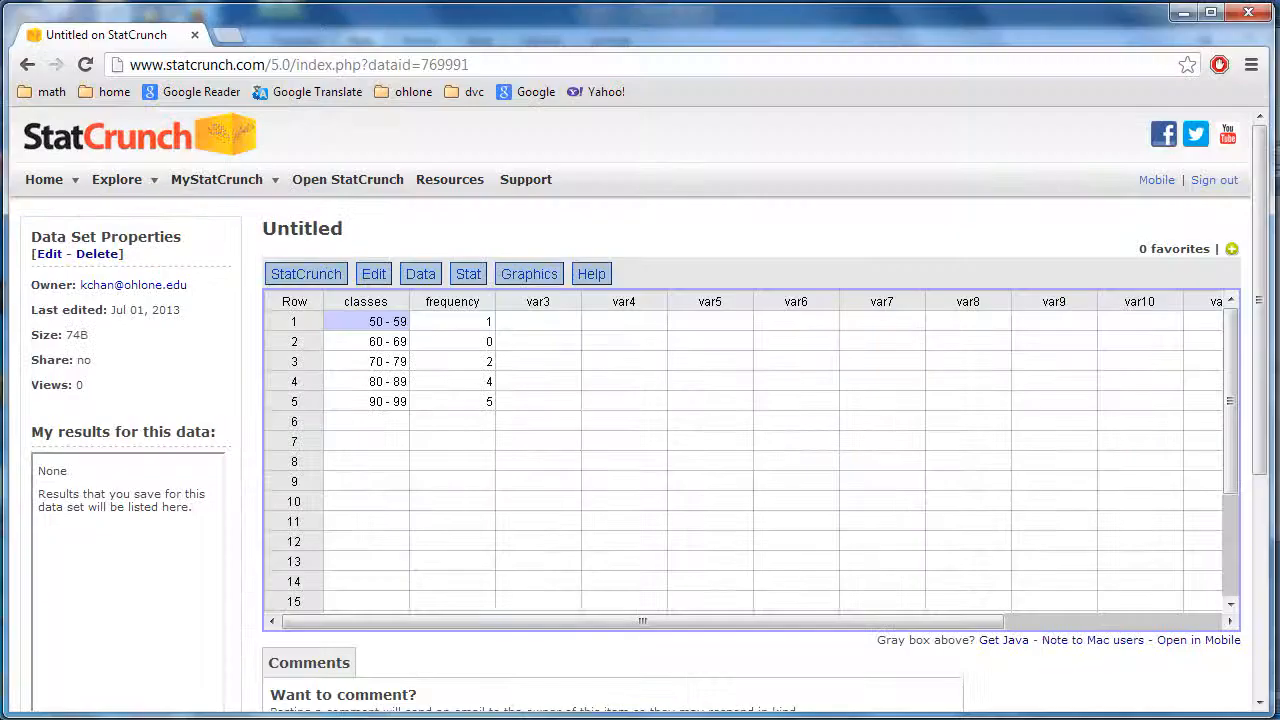
click(476, 280)
mouse_move(480, 302)
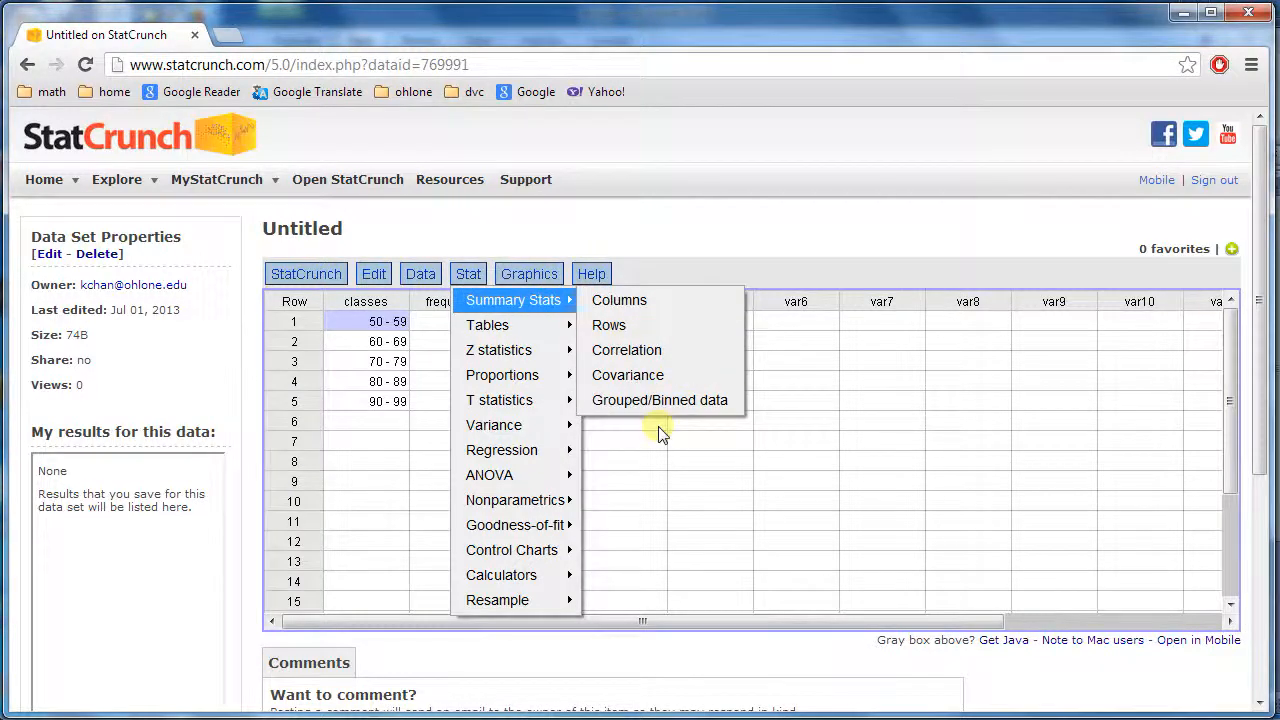
click(660, 400)
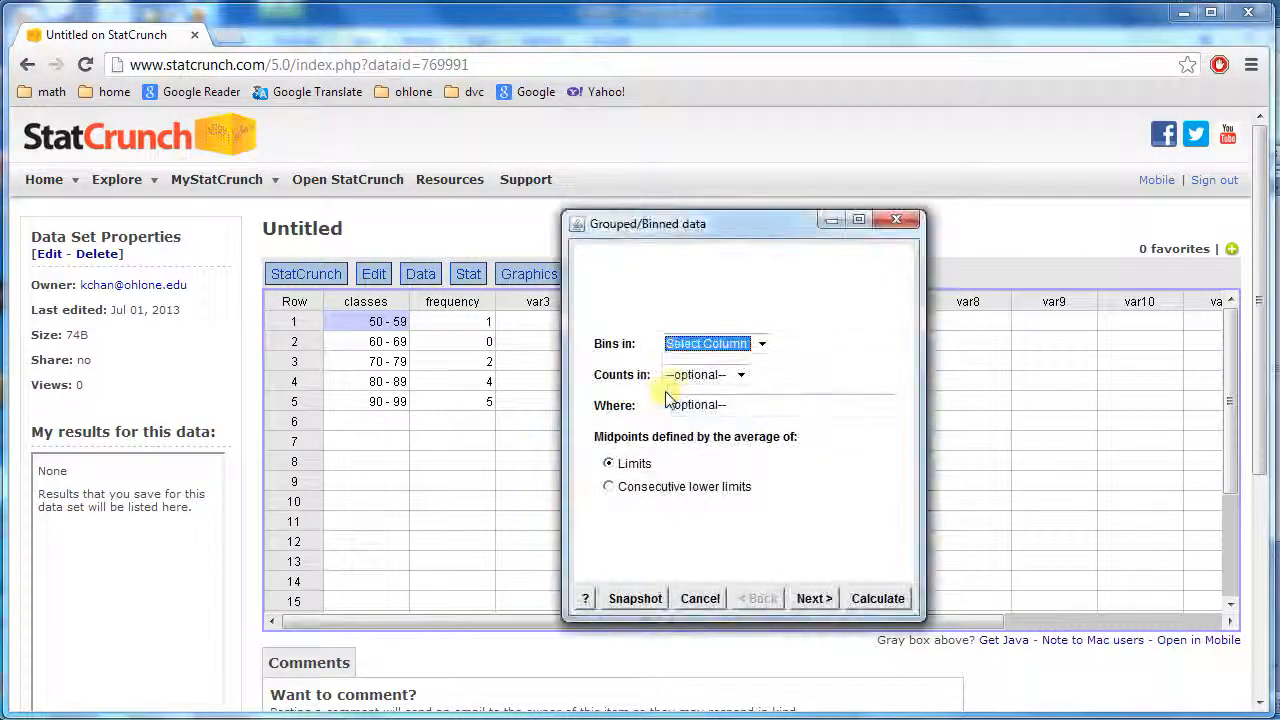
click(762, 343)
click(752, 378)
click(741, 374)
click(734, 408)
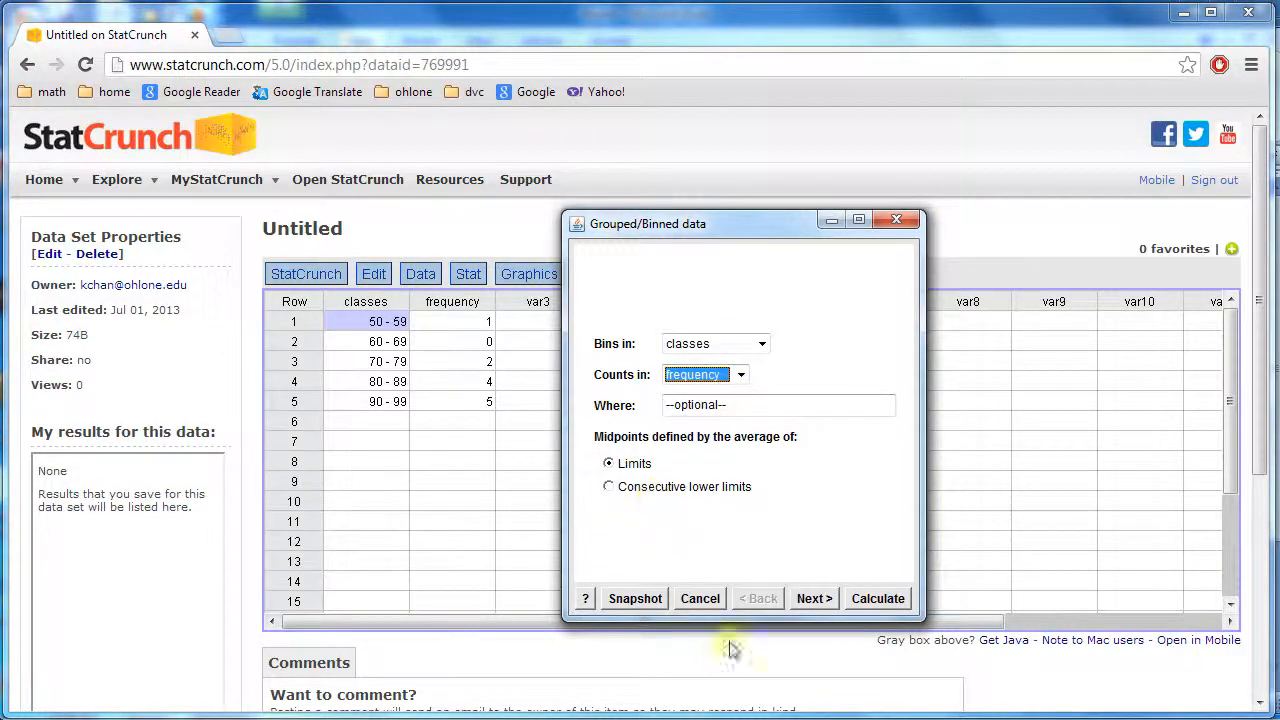
click(814, 598)
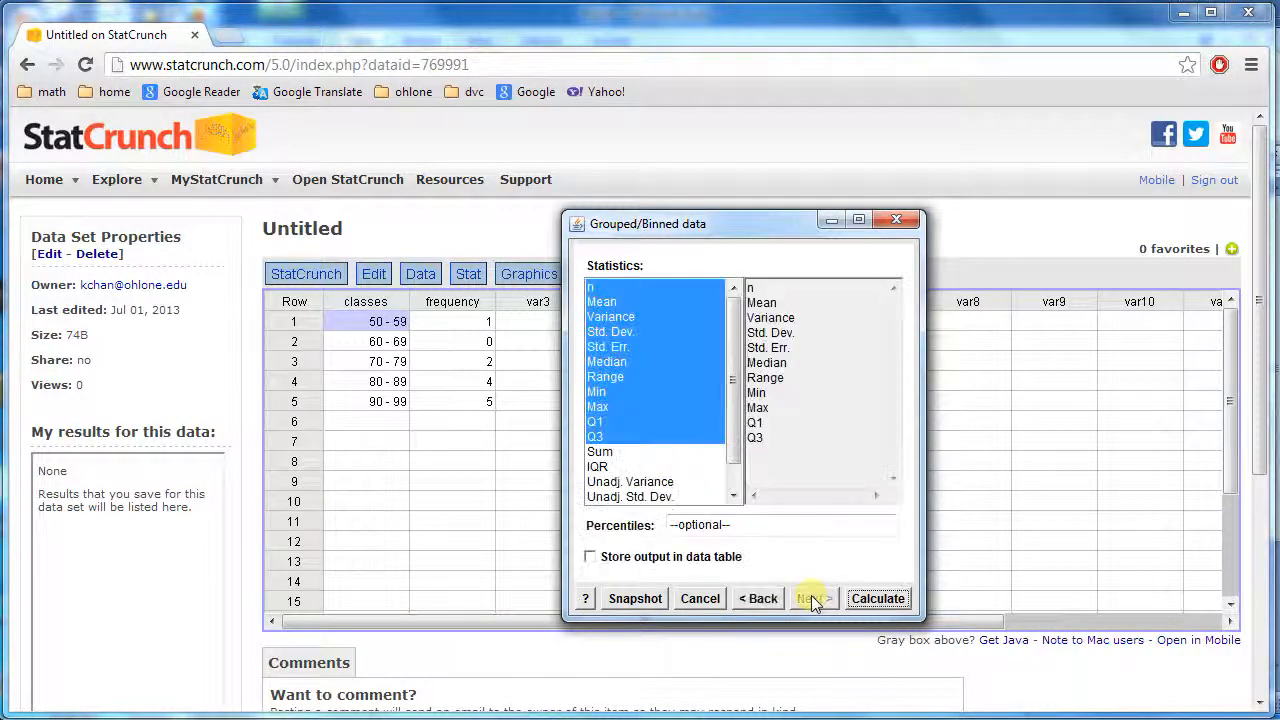
ctrl+click(650, 482)
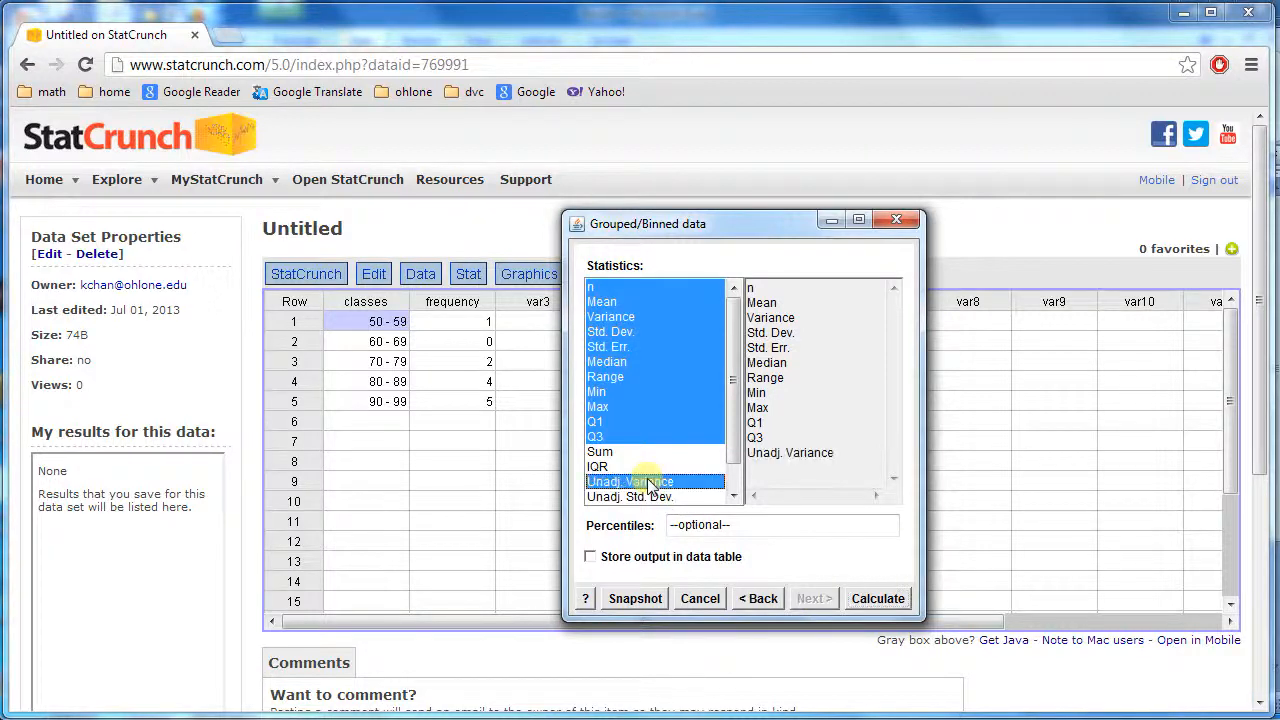
ctrl+click(657, 497)
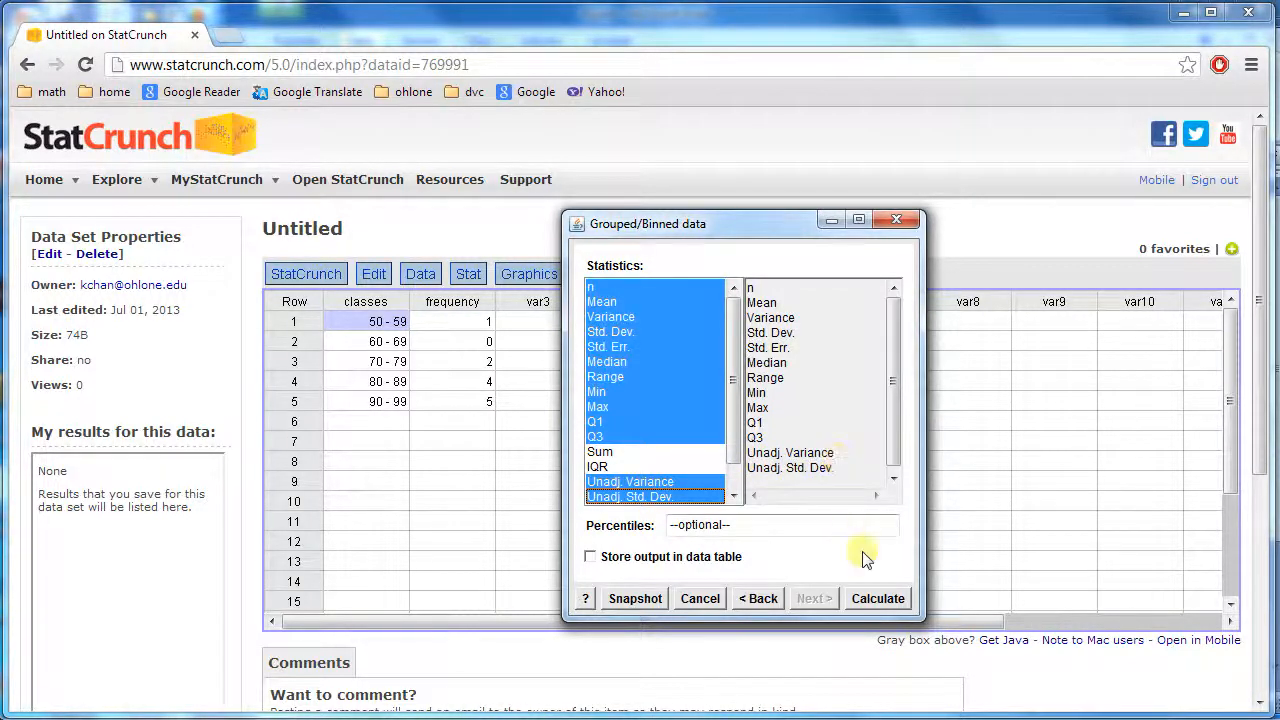
click(875, 600)
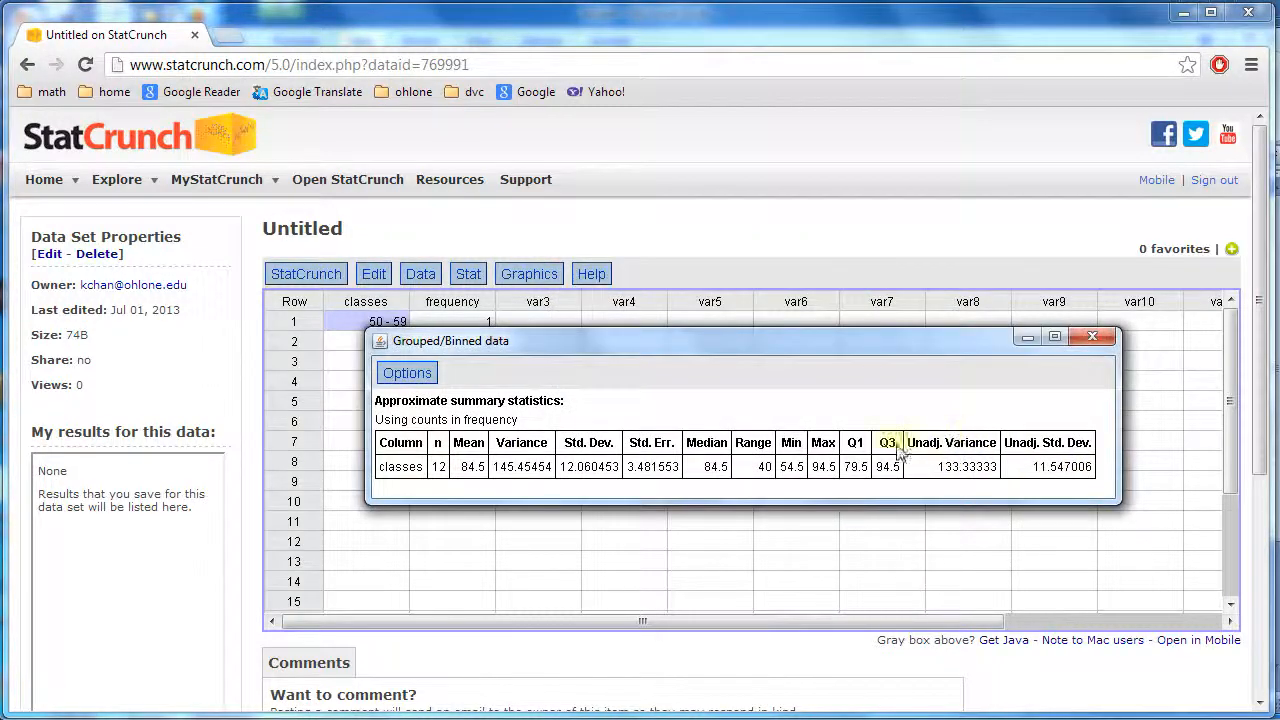
Copy the new grouped statistics output and paste it into the Excel sheet at E7
click(395, 382)
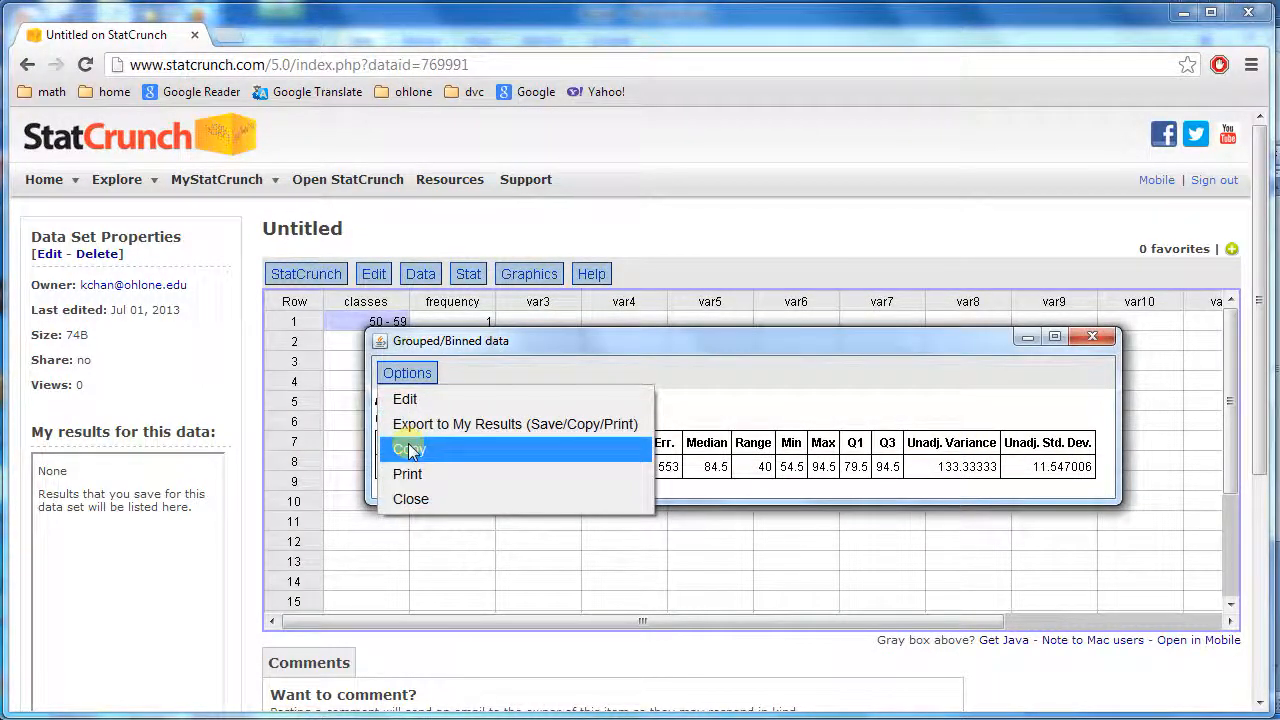
click(408, 449)
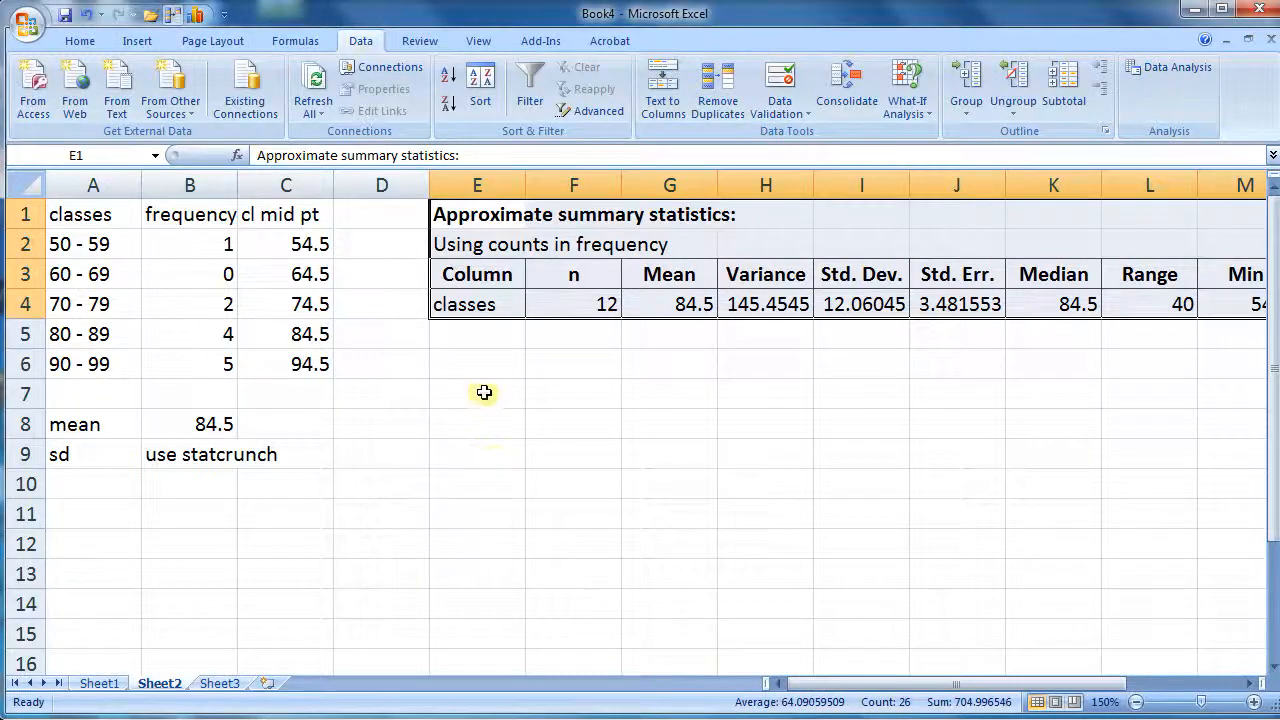
click(478, 394)
right_click(484, 396)
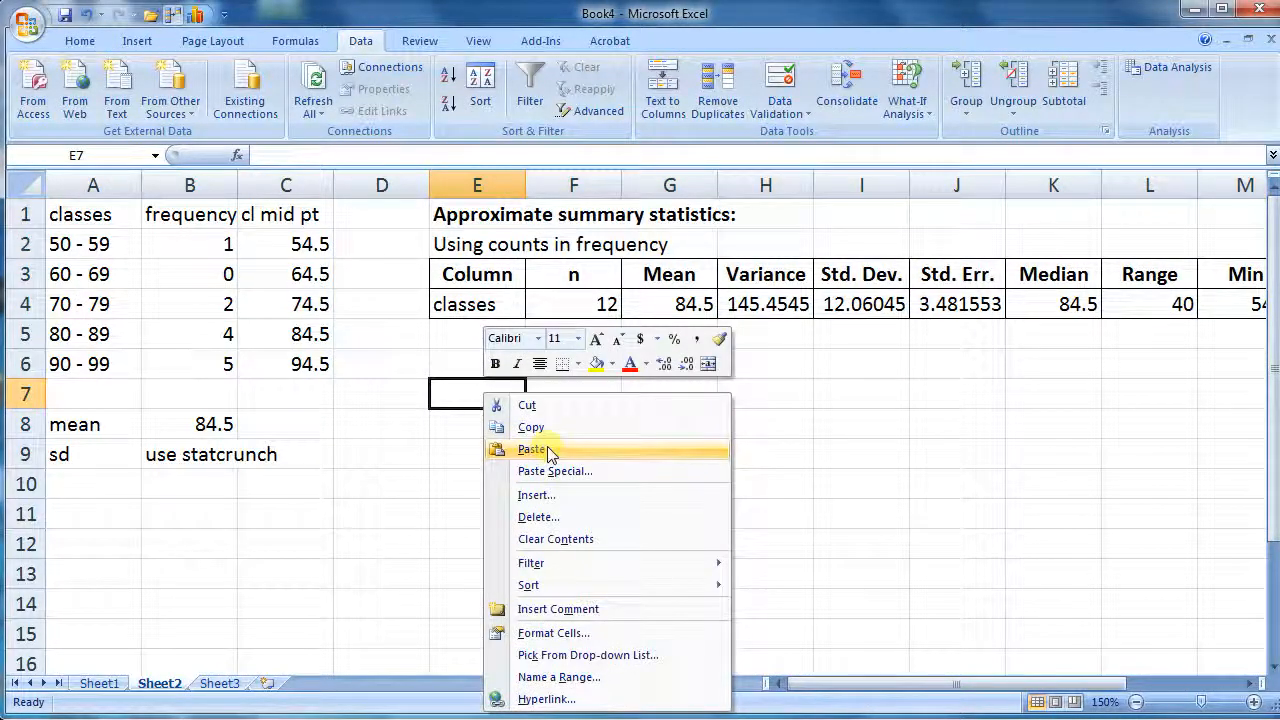
click(529, 452)
Label cell E6 as population and switch to Sheet1
click(492, 356)
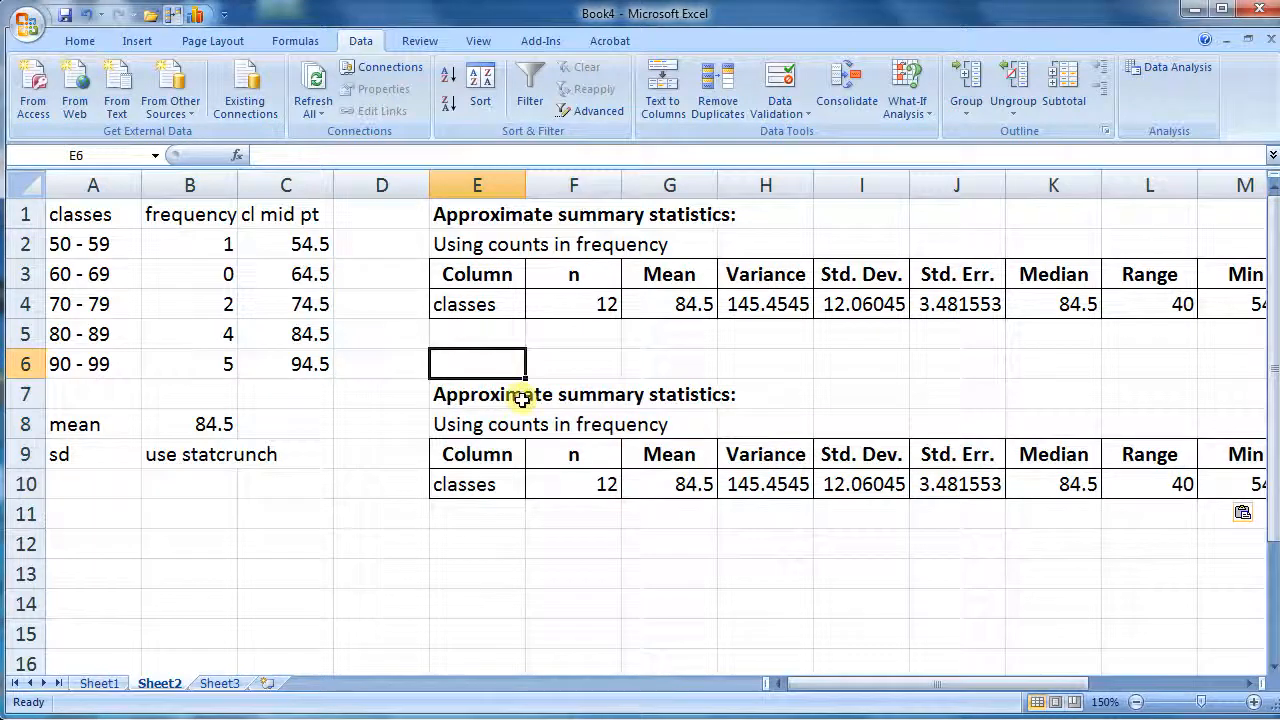
text(population)
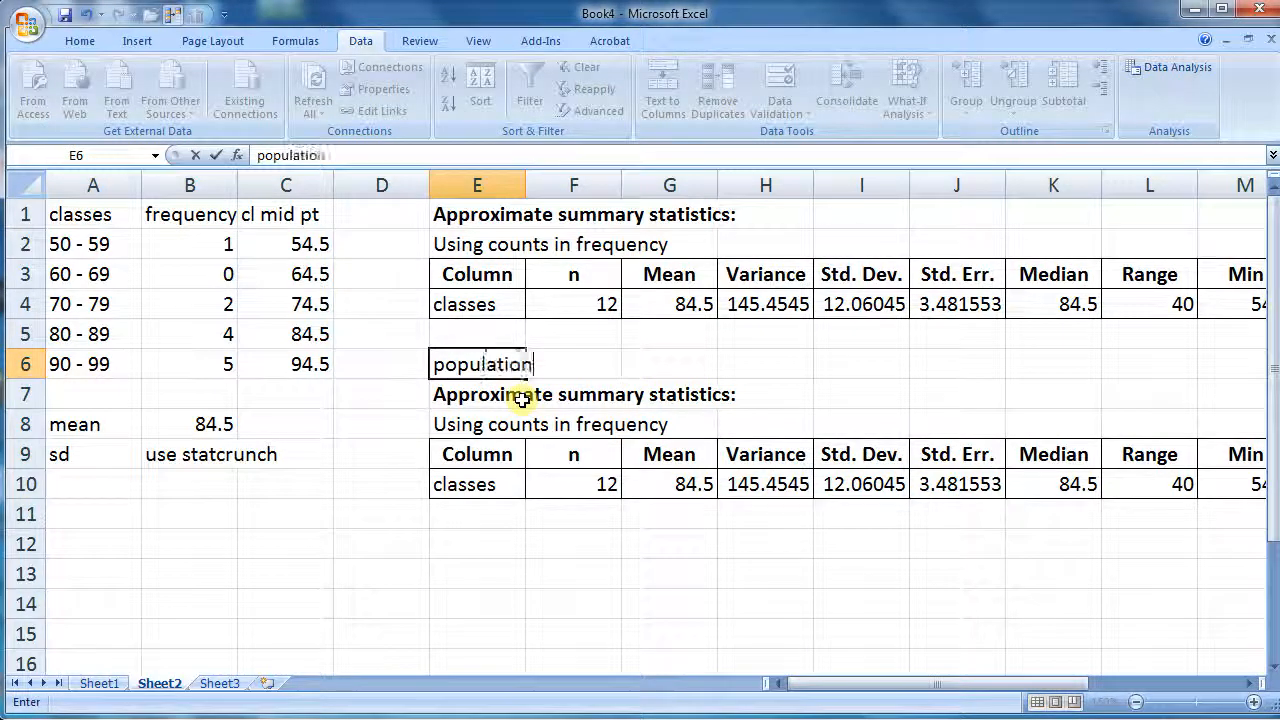
click(462, 570)
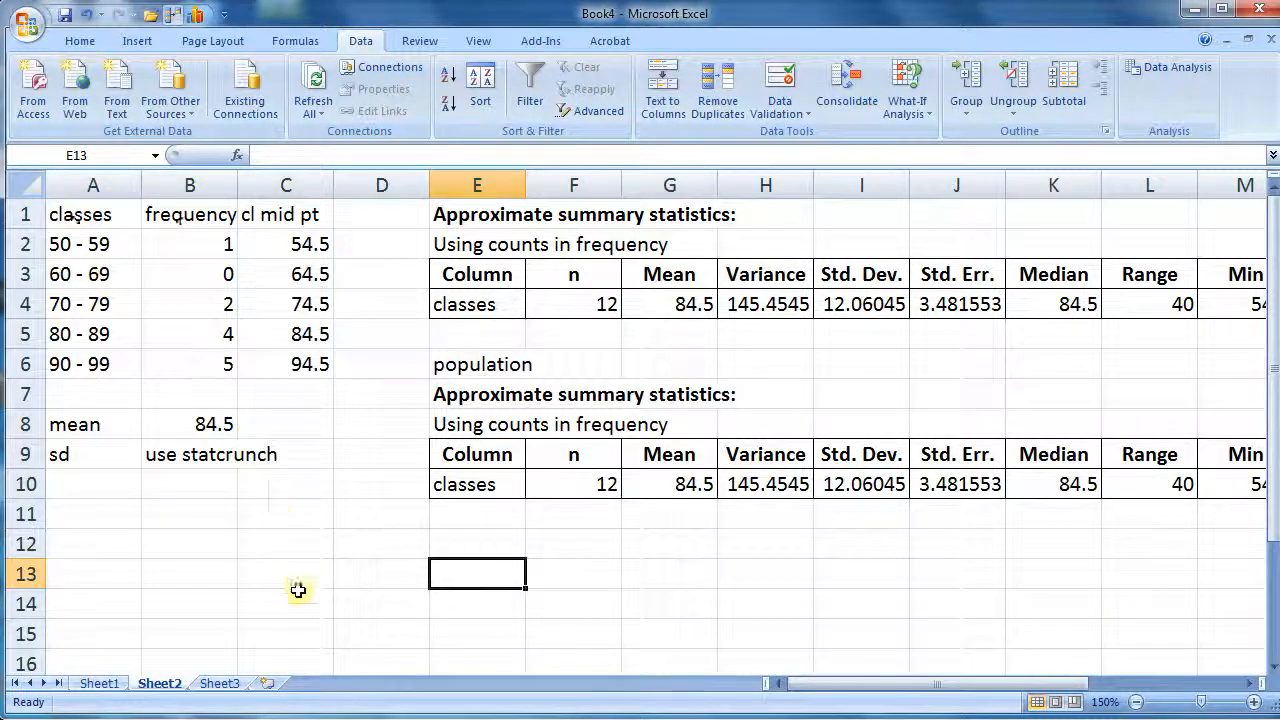
click(116, 686)
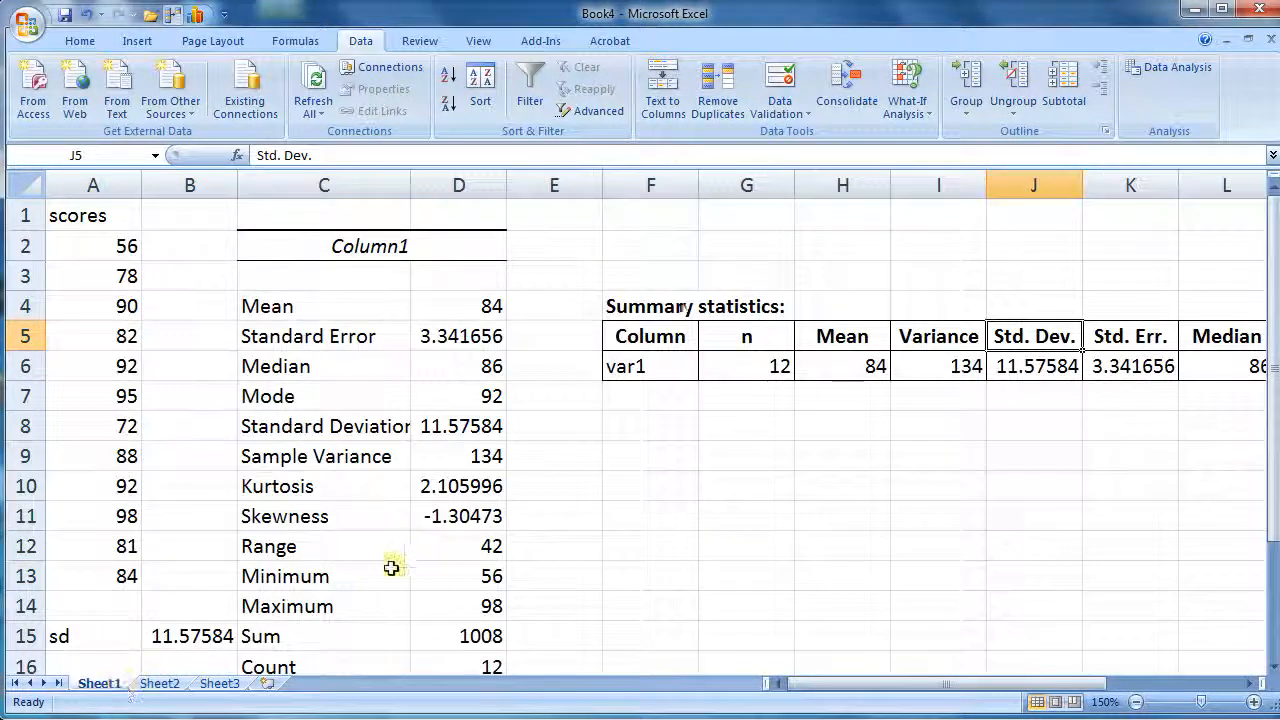